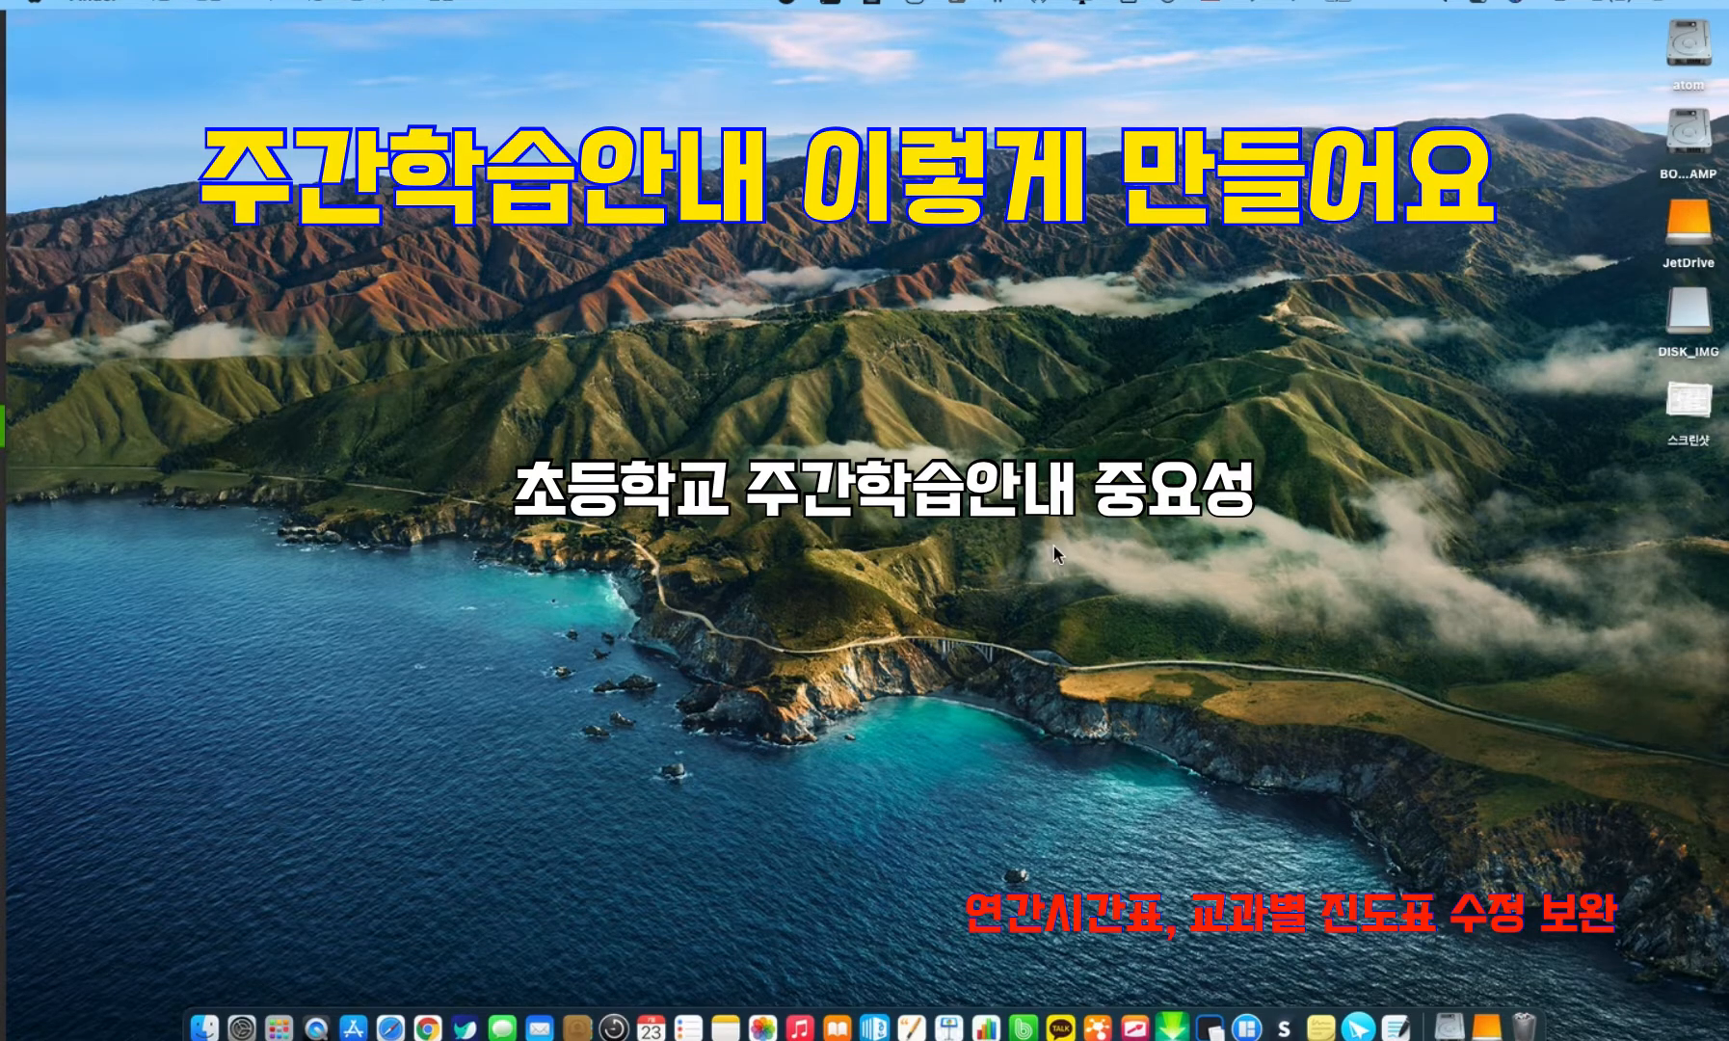
Switch to Numbers and open the weekly guide sheet 아톰반20기 주안 19호(7/5~7/9).
key("ctrl+Up")
left_click(758, 68)
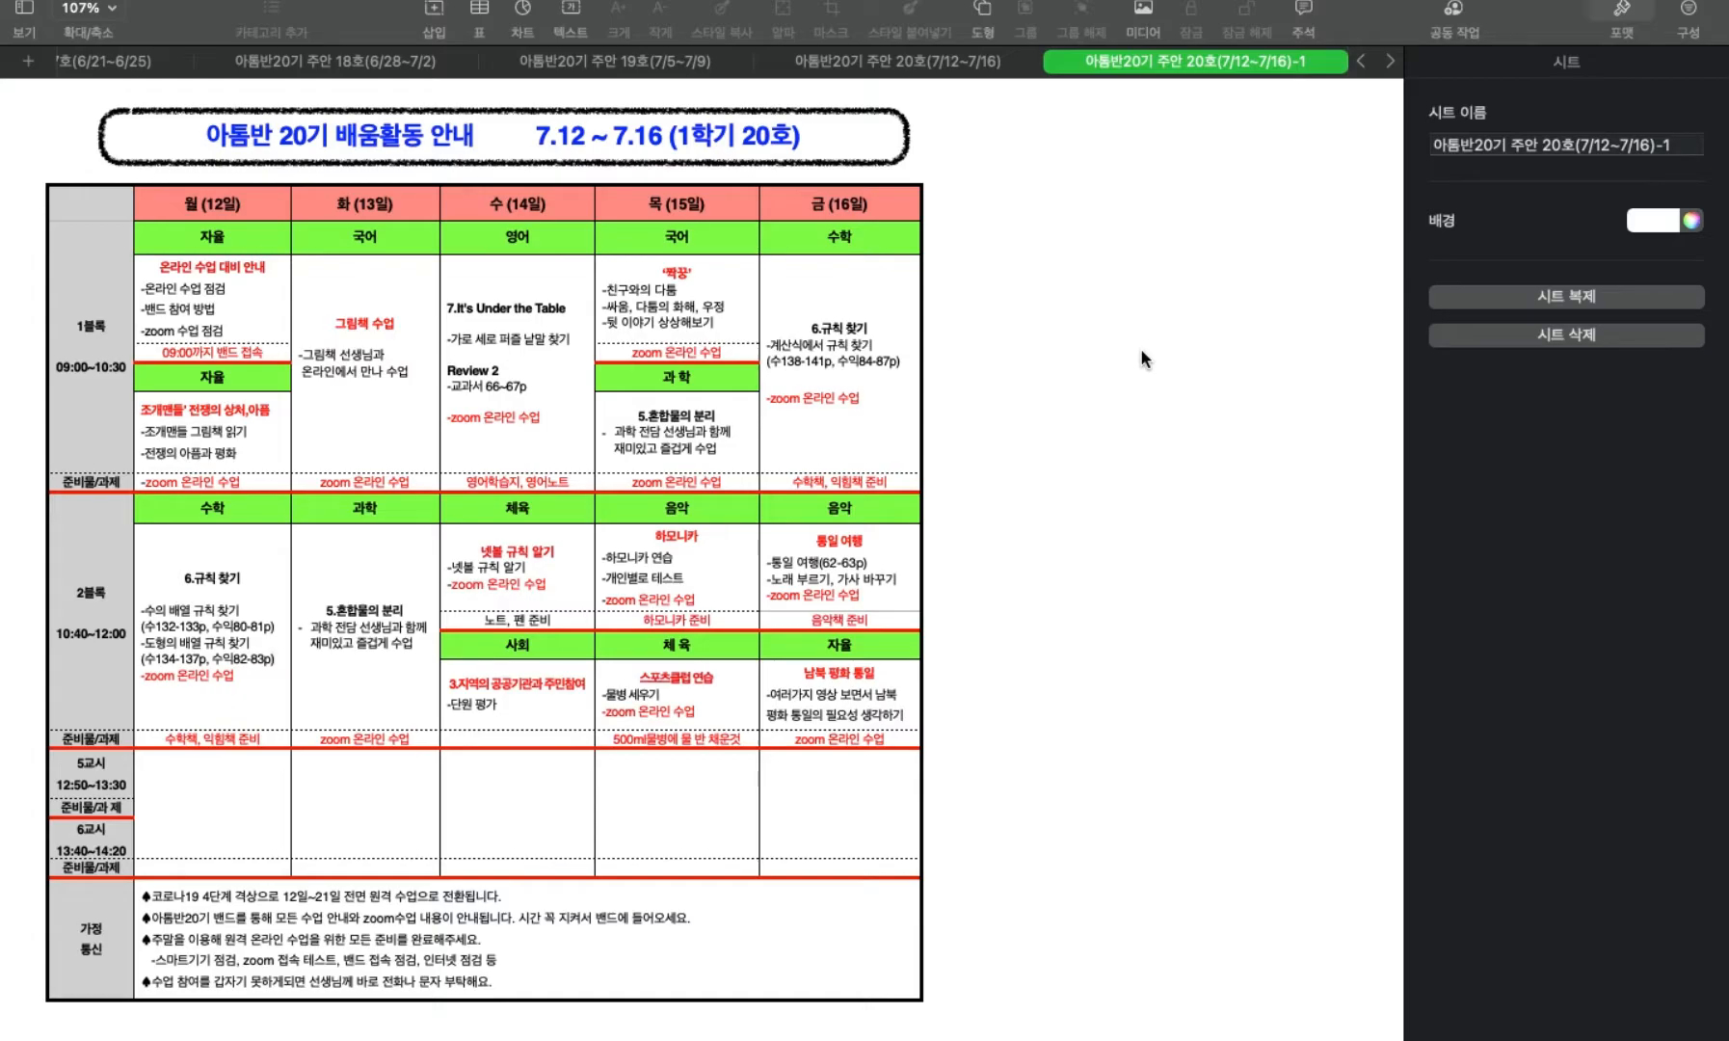
mouse_move(101, 15)
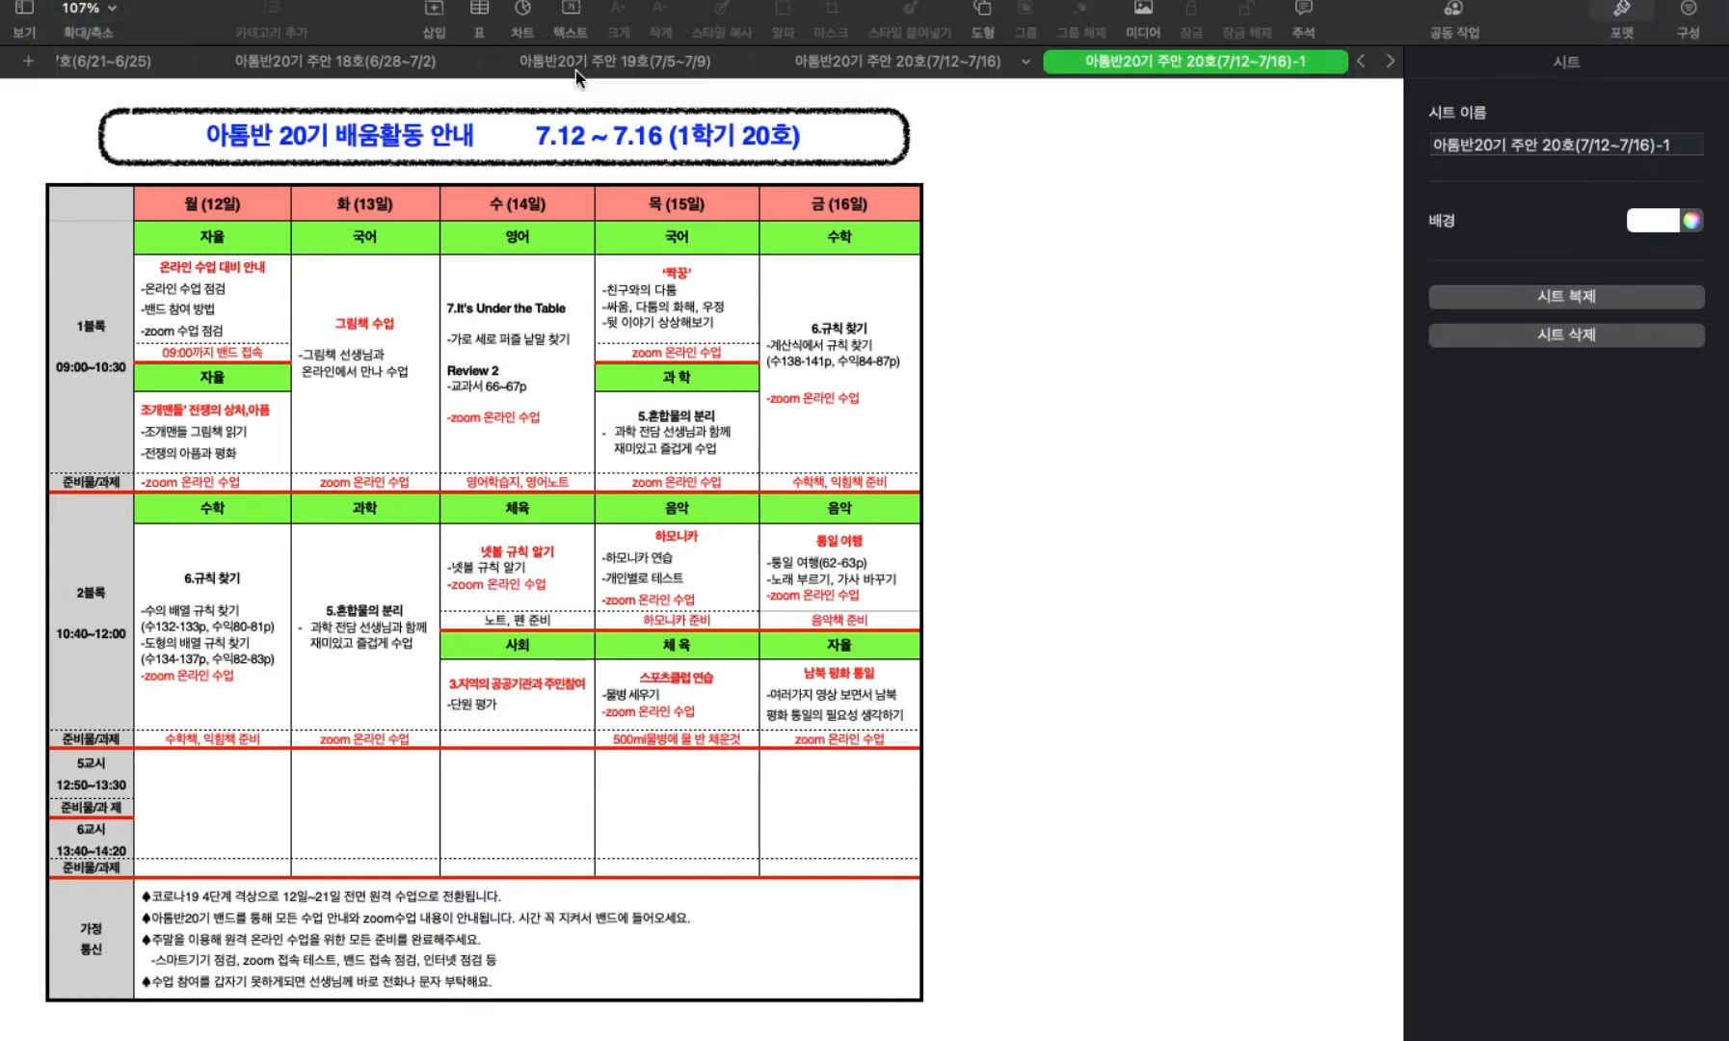
left_click(575, 70)
scroll(323, 58, "left", 15)
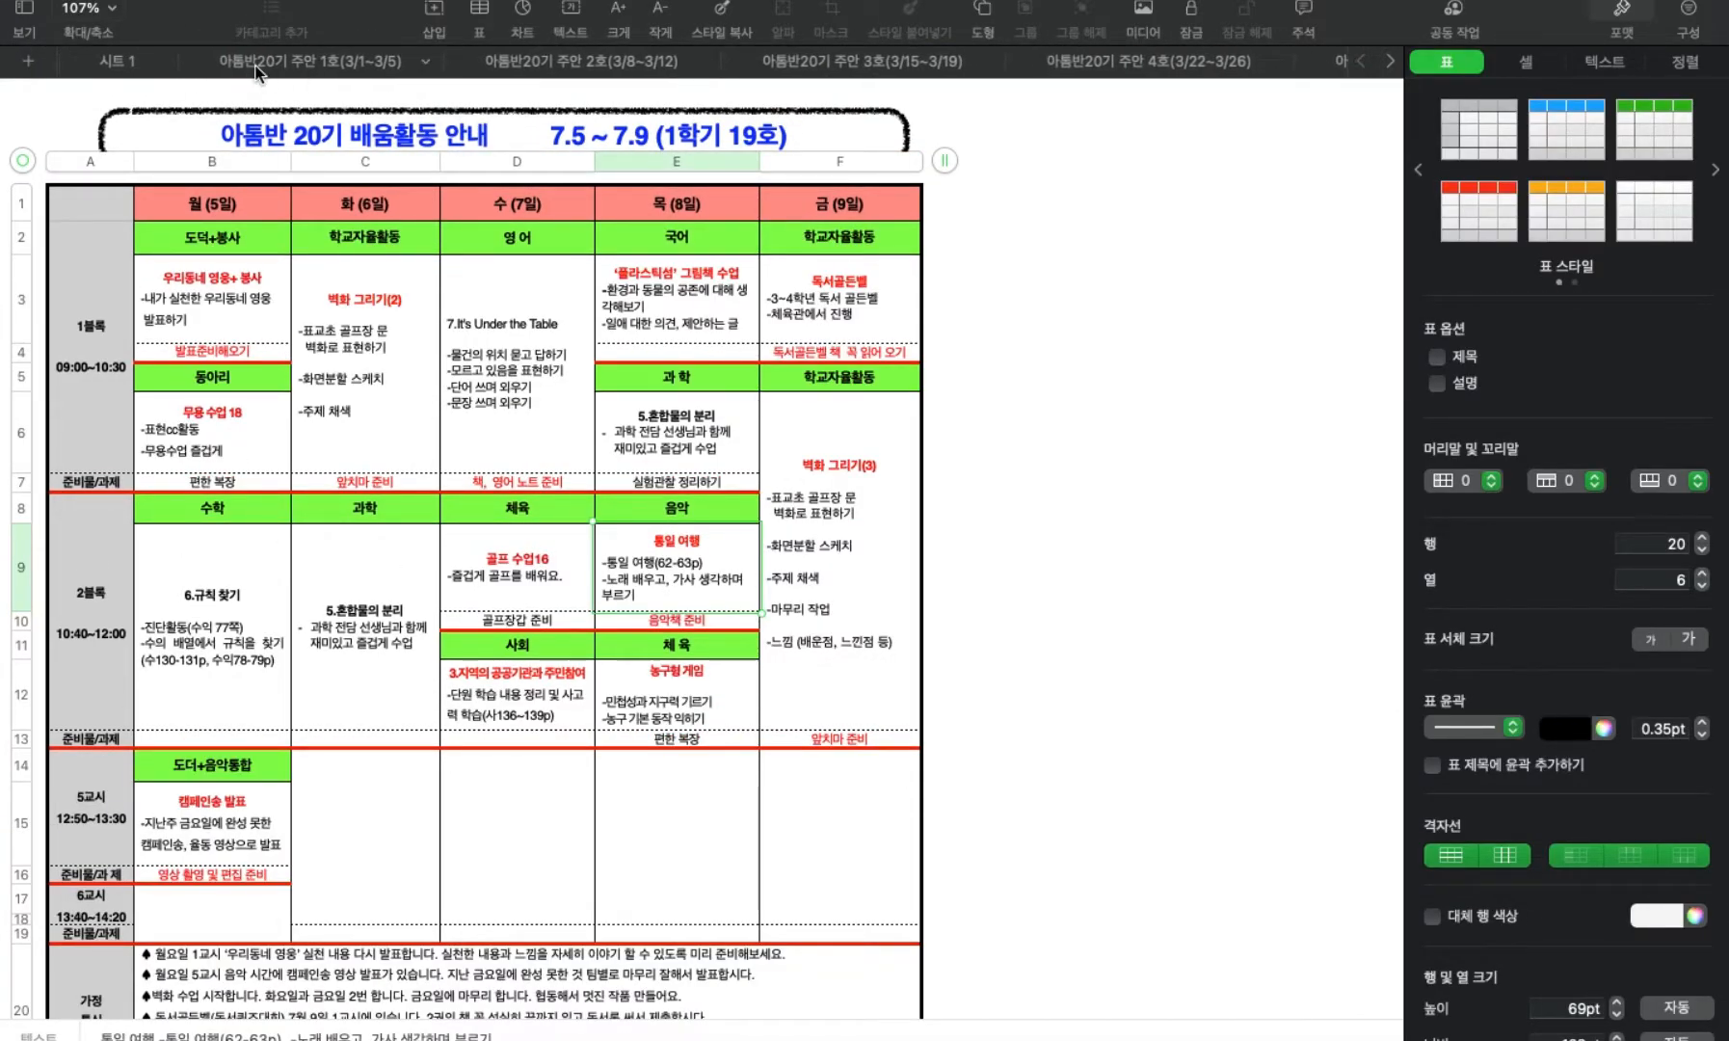
Look through the weekly guide sheets from 1호 to 4호 and examine the 3/22~3/26 timetable down to its last periods.
left_click(258, 65)
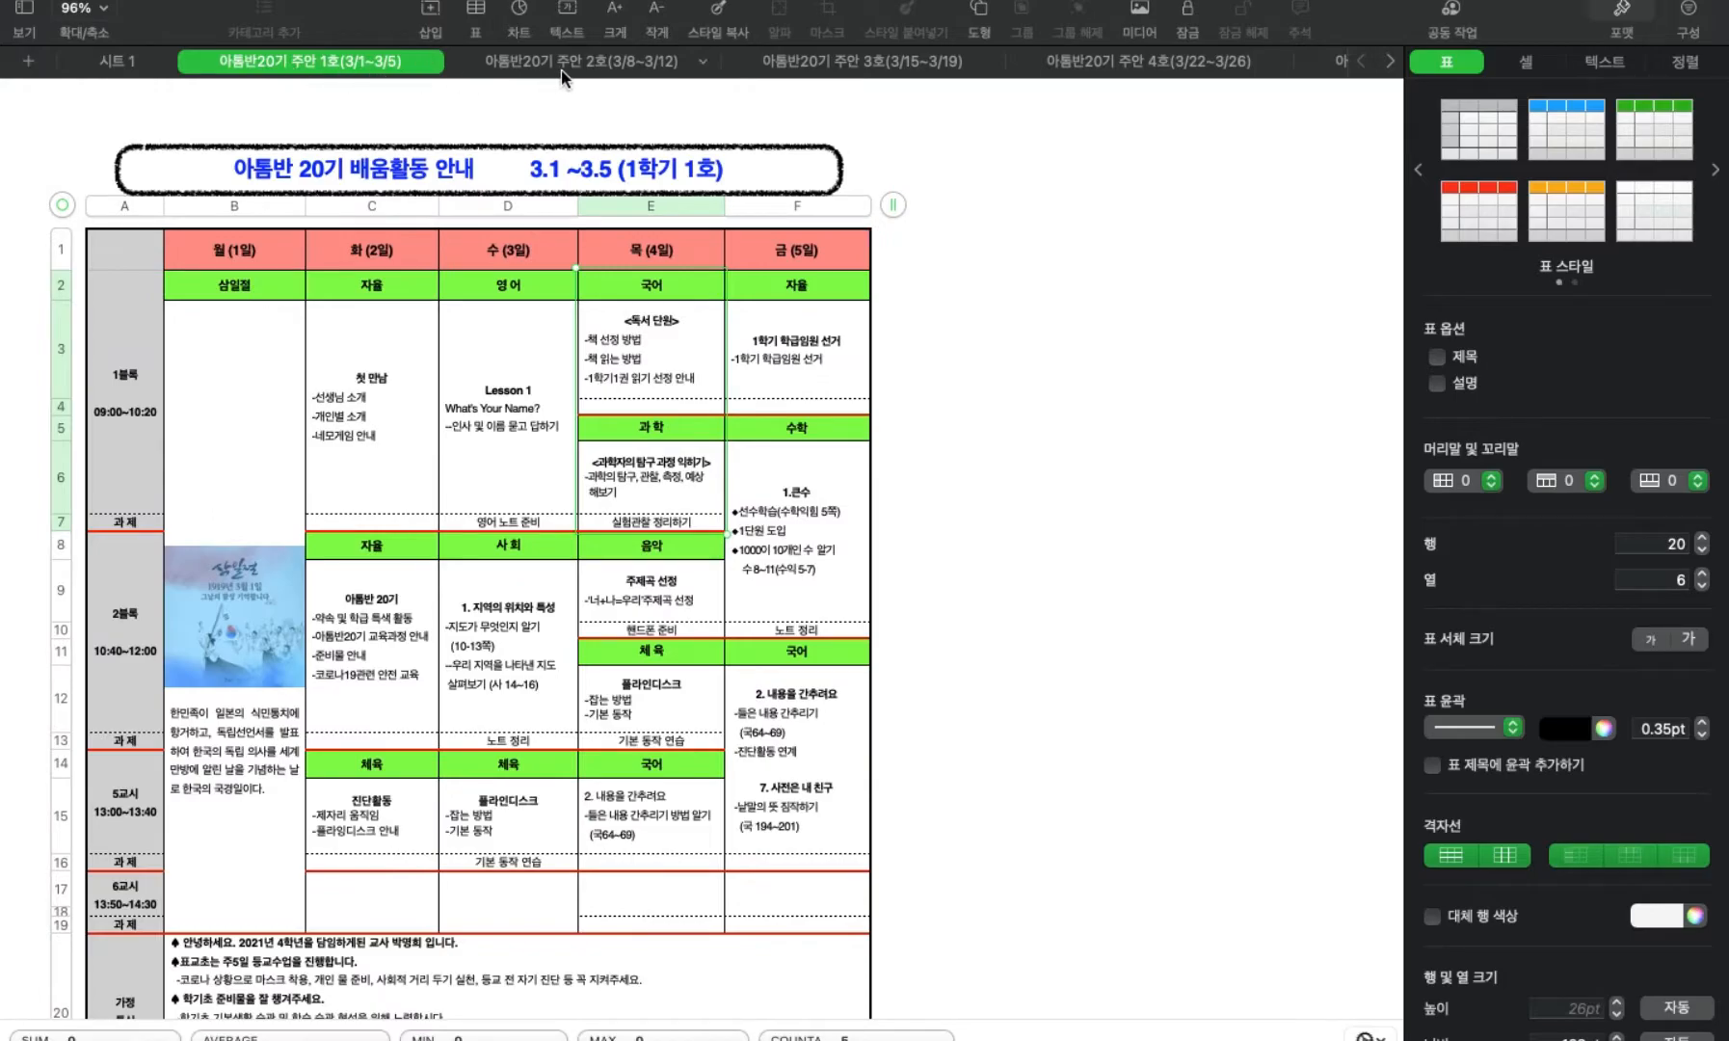
left_click(584, 61)
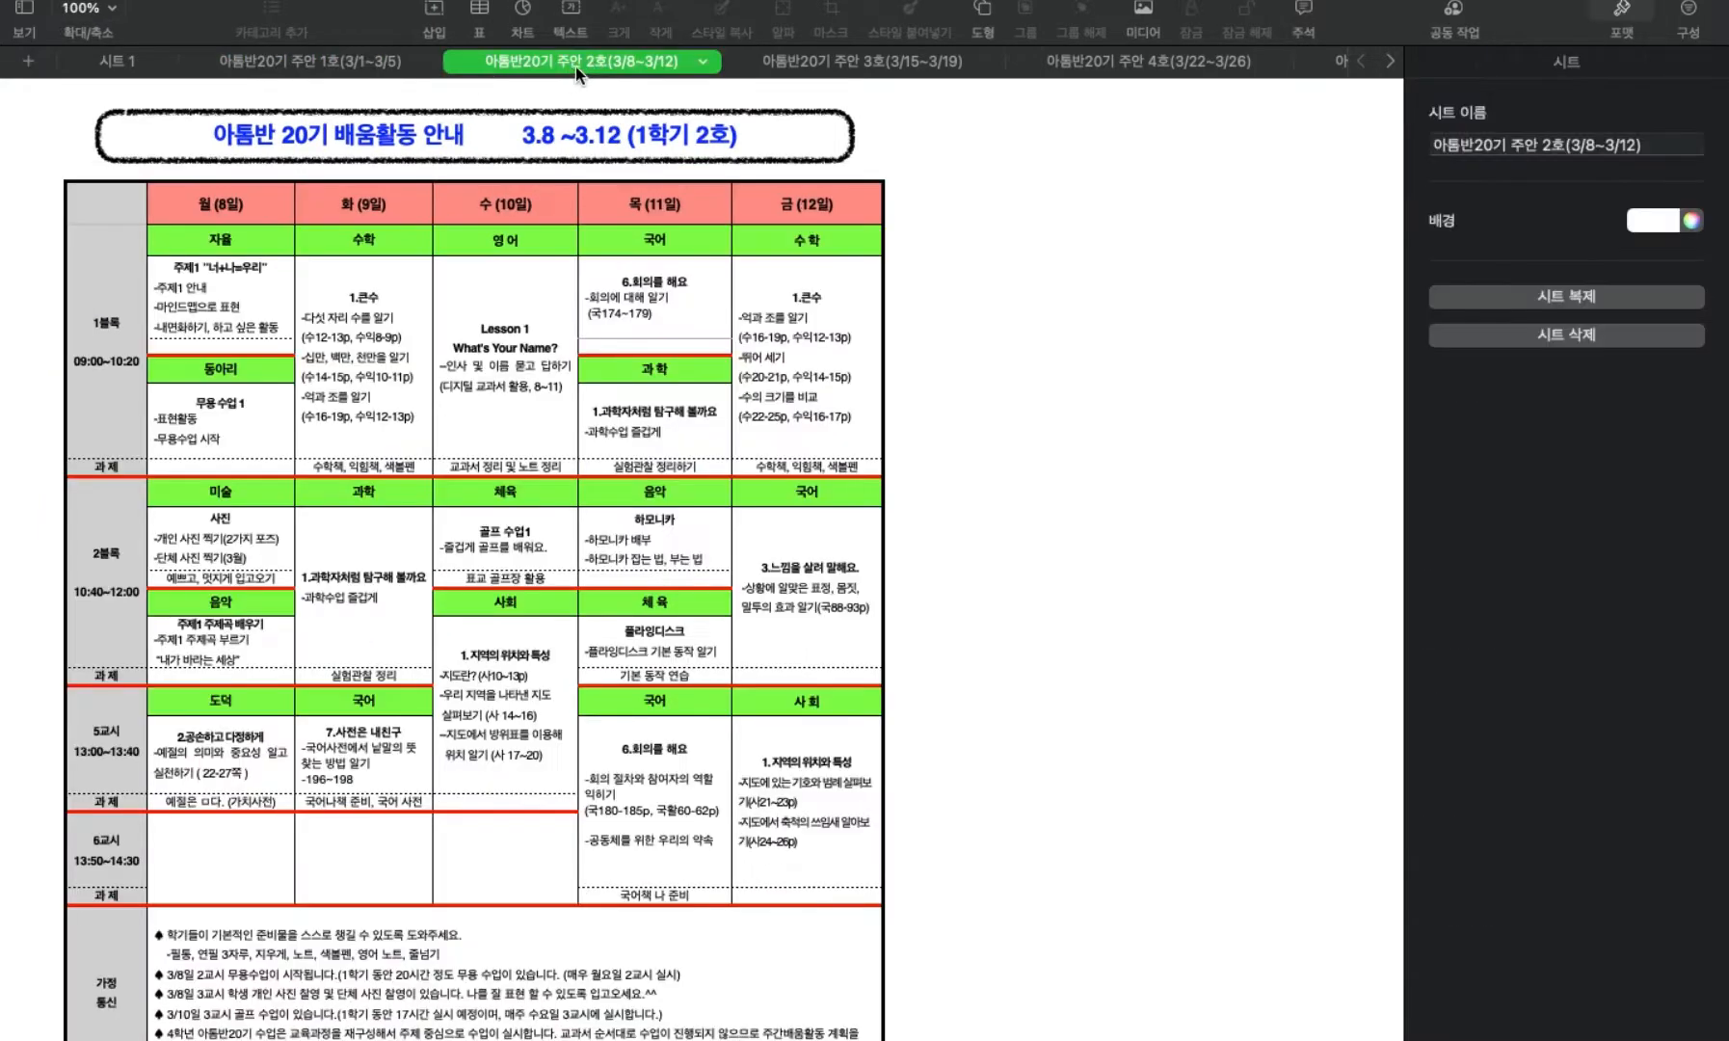
left_click(846, 75)
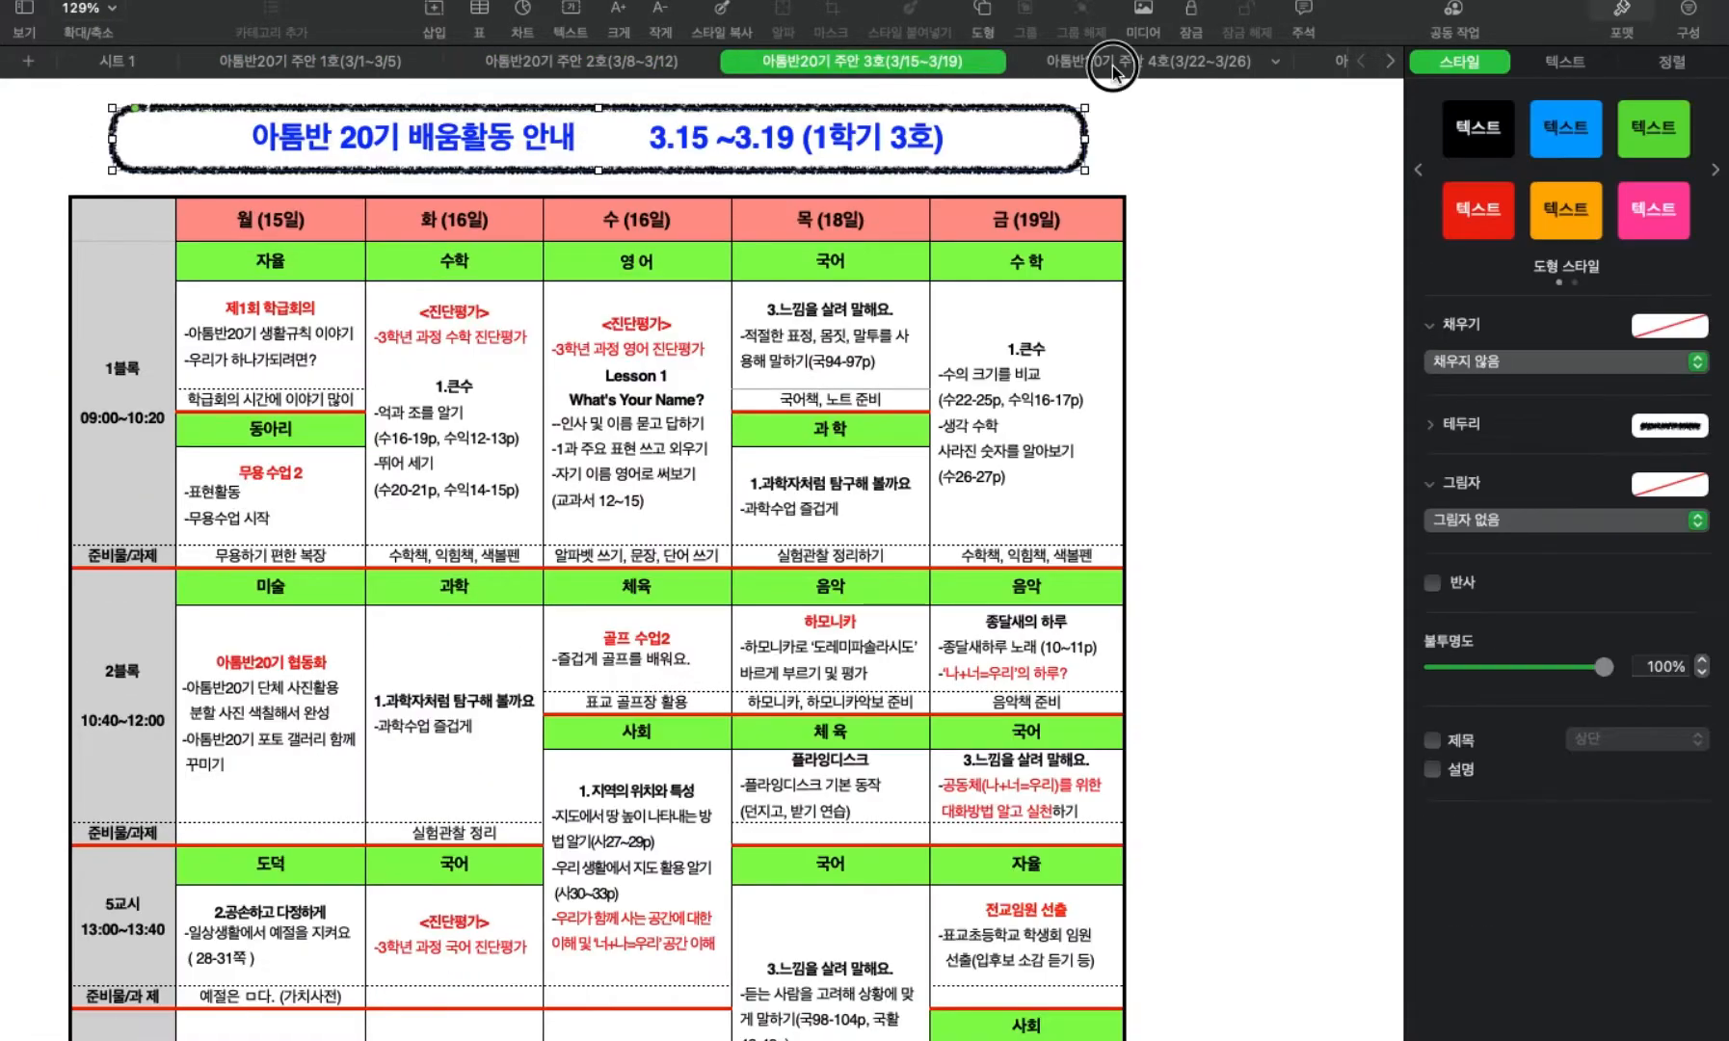
left_click(1111, 67)
scroll(853, 319, "up", 2)
scroll(853, 319, "right", 5)
scroll(852, 319, "left", 5)
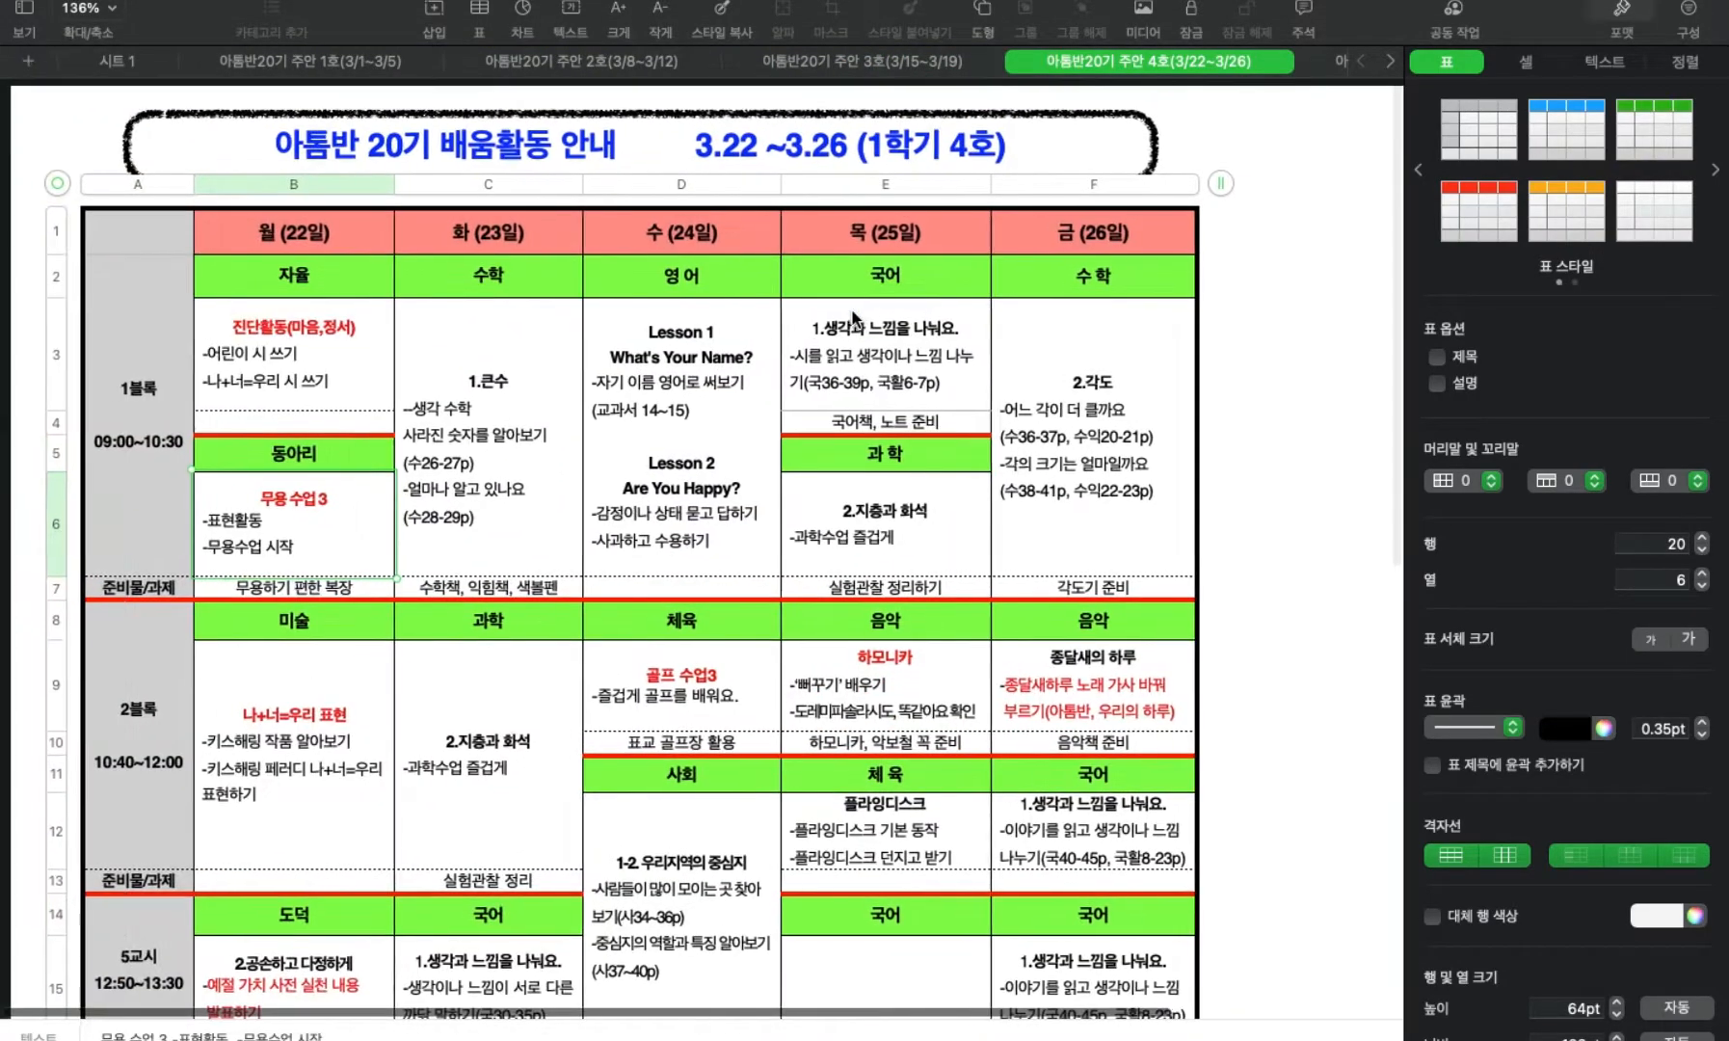
scroll(1126, 63, "right", 15)
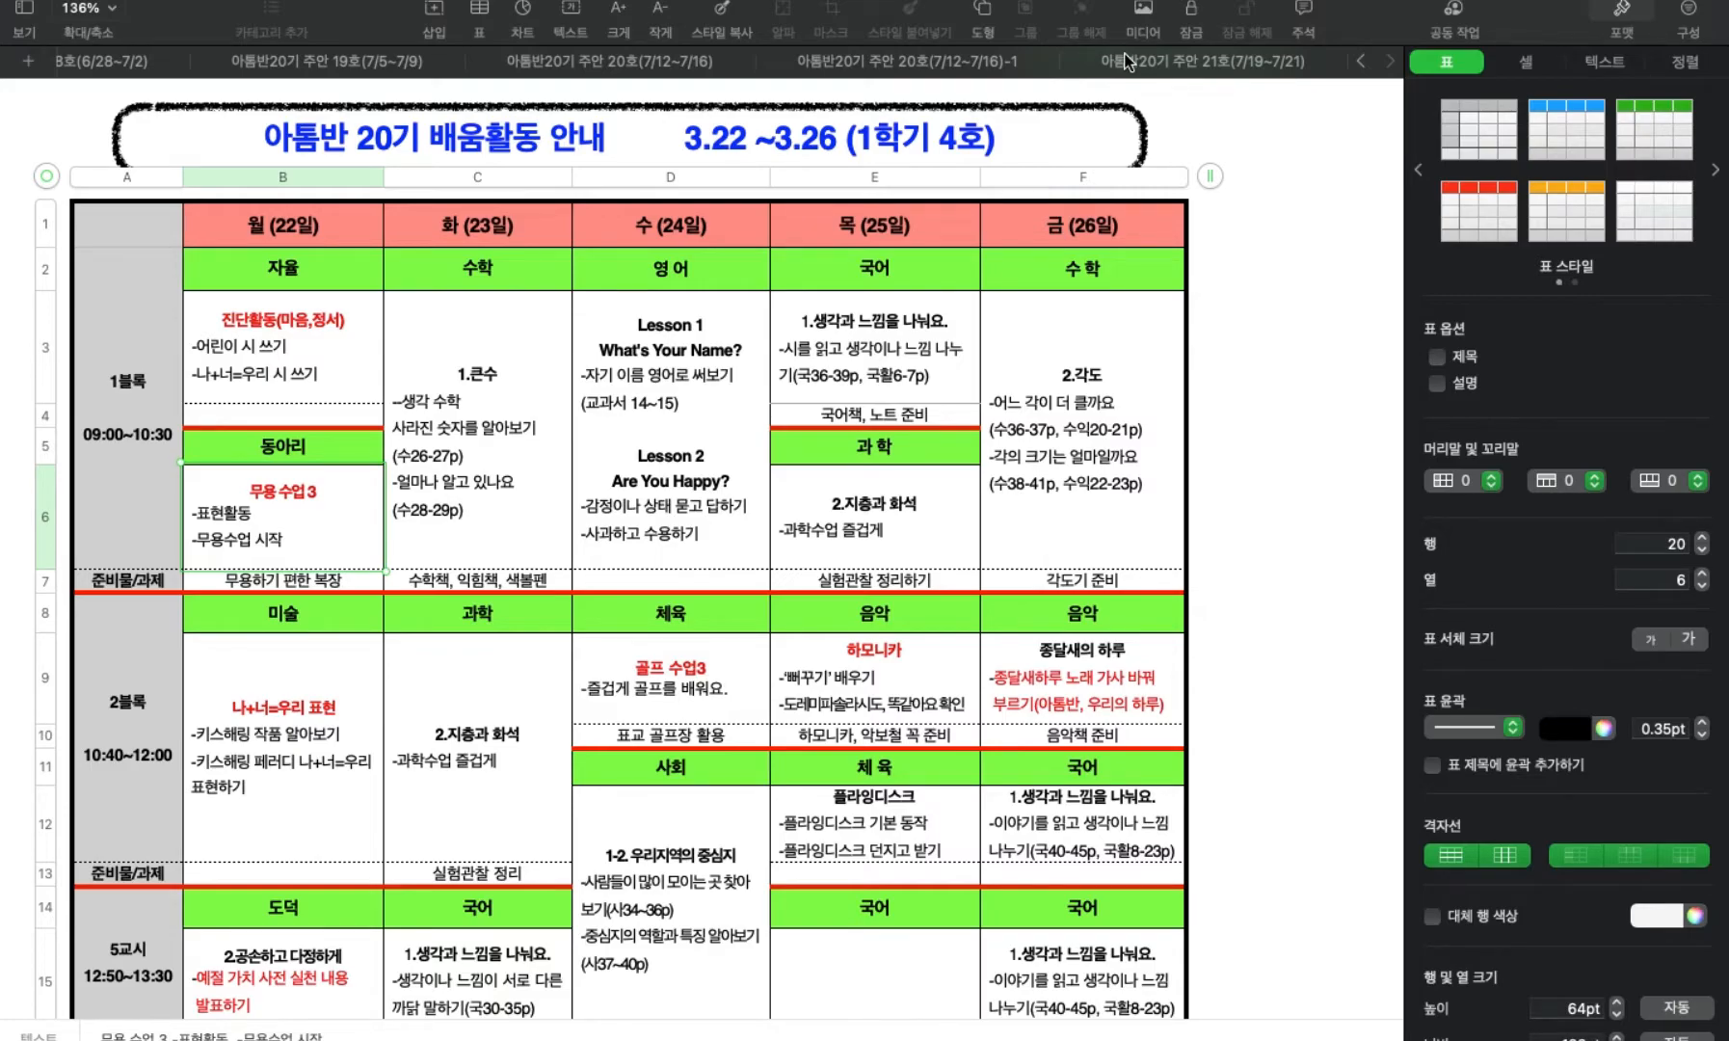
scroll(845, 431, "down", 5)
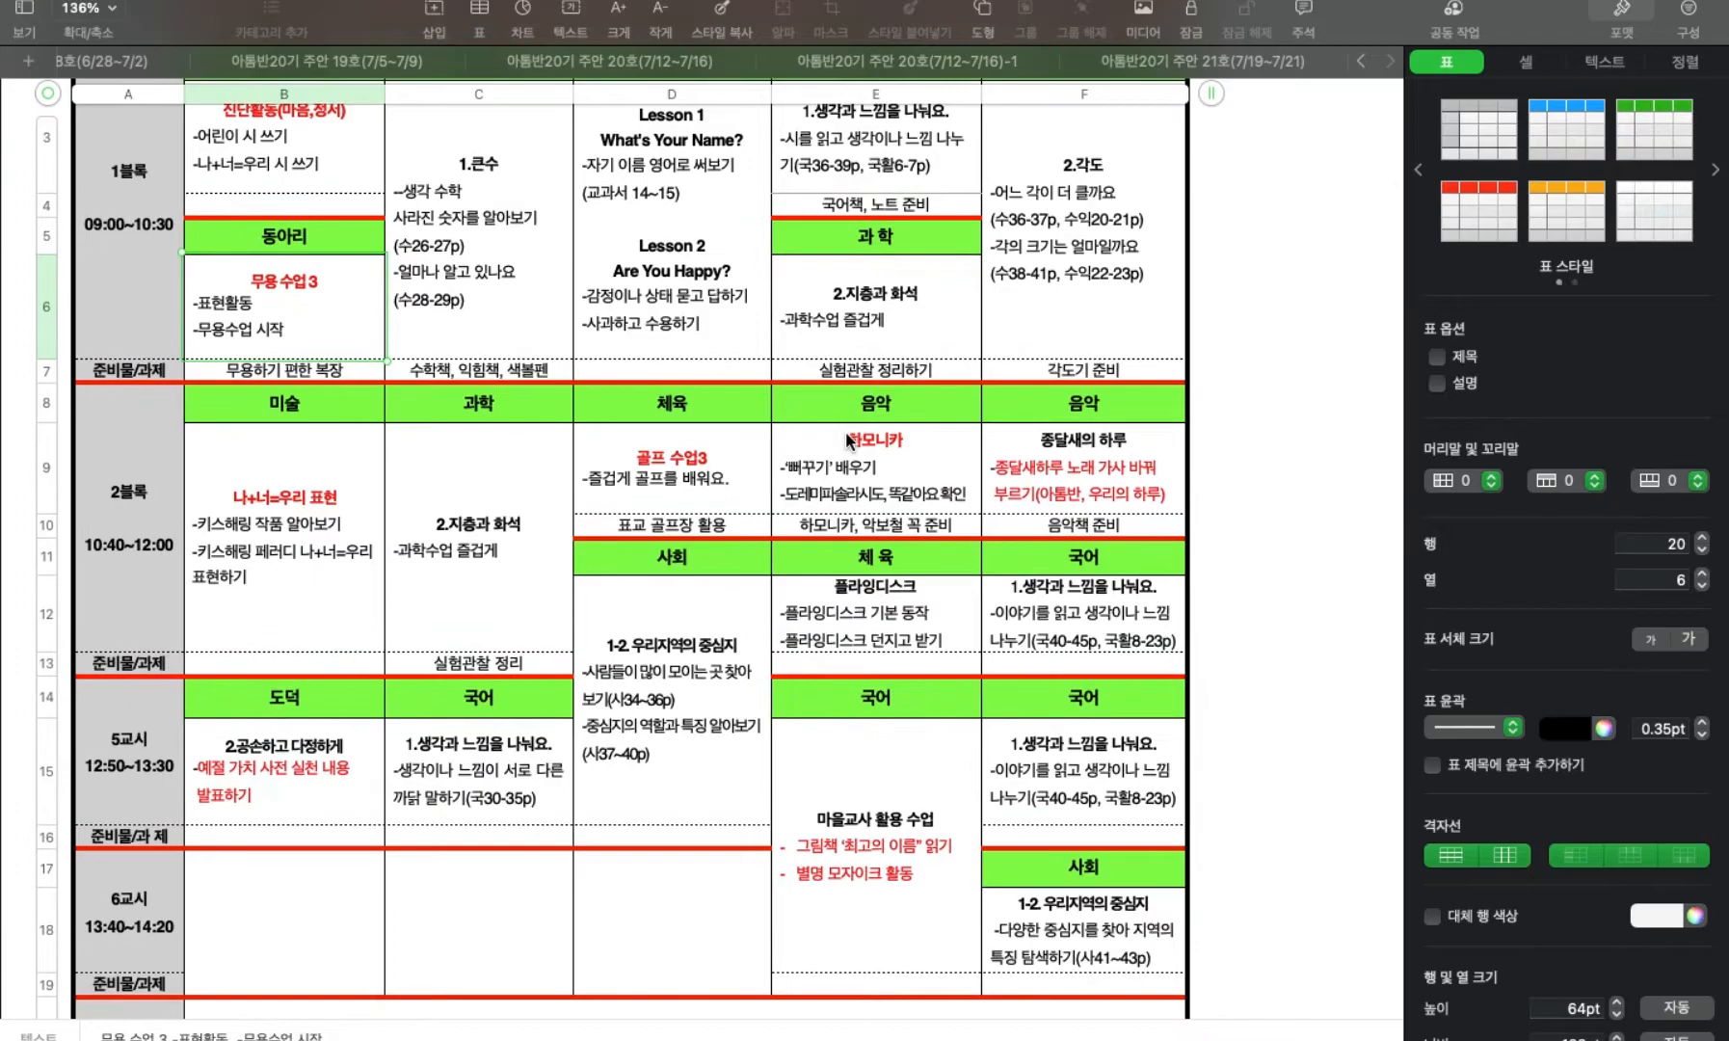
scroll(848, 440, "up", 4)
scroll(848, 440, "up", 2)
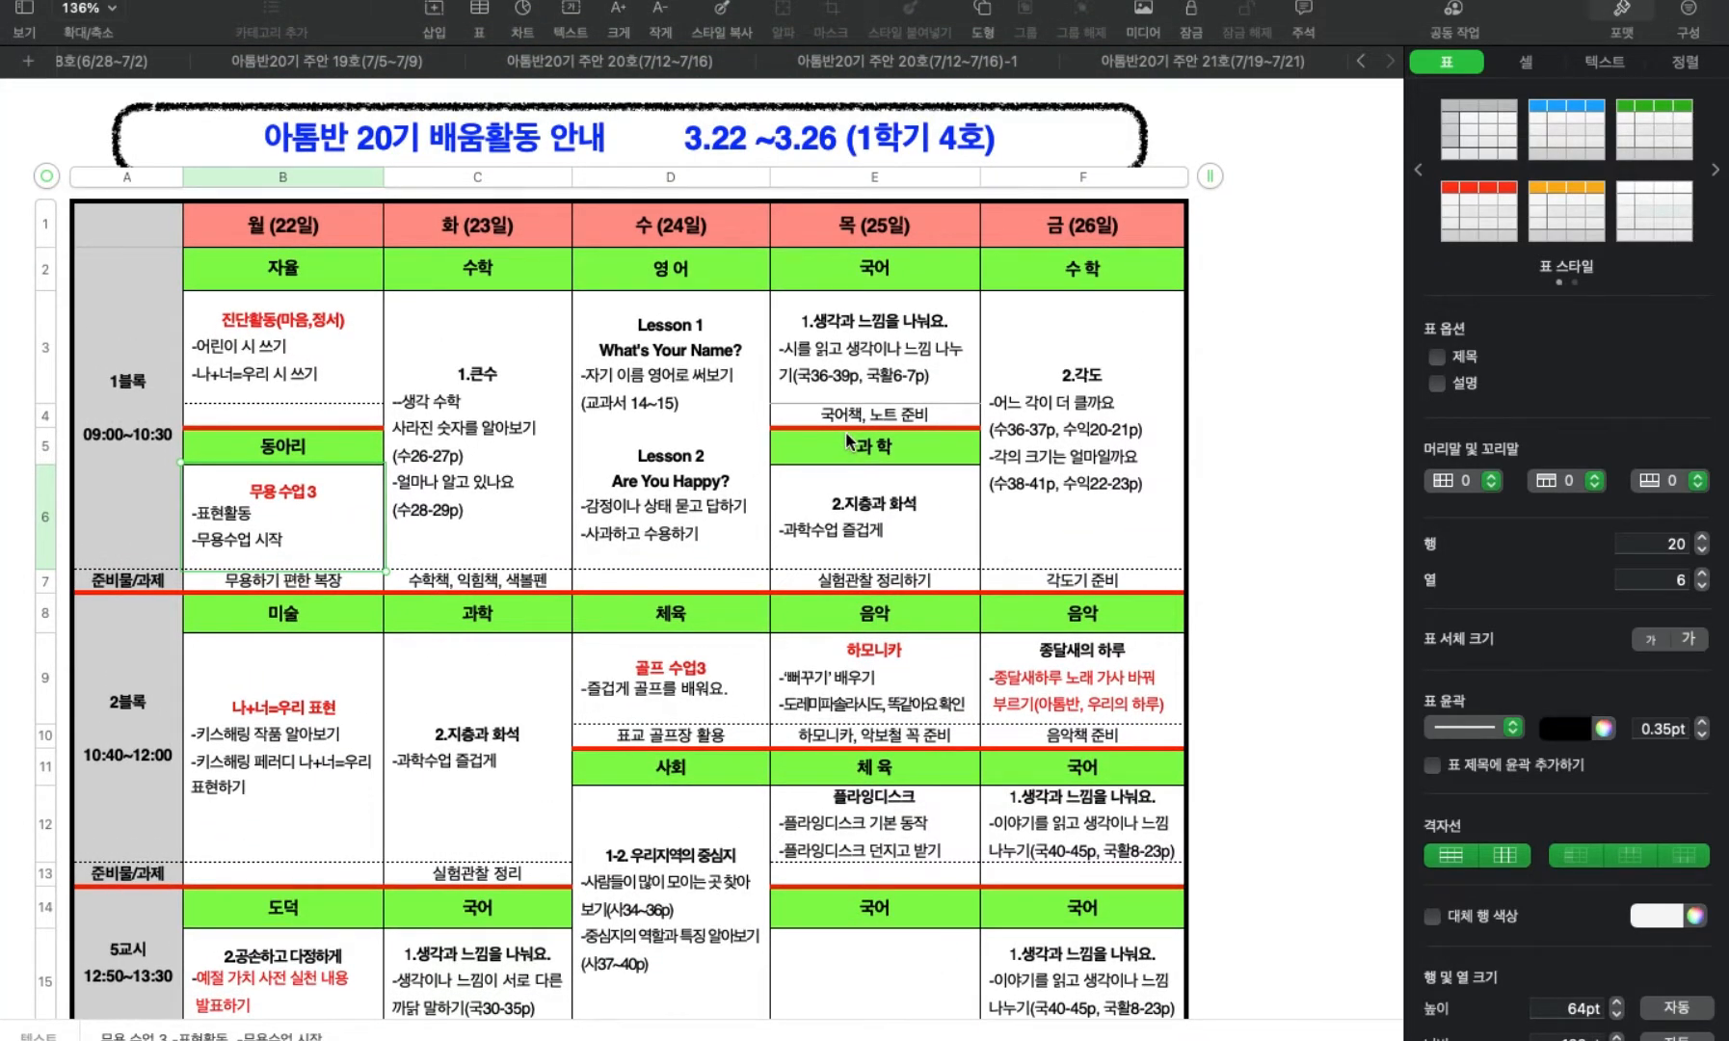
Duplicate the weekly guide sheet 아톰반20기 주안 20호(7/12~7/16)-1.
scroll(848, 440, "right", 5)
scroll(1044, 310, "left", 5)
left_click(902, 61)
left_click(903, 62)
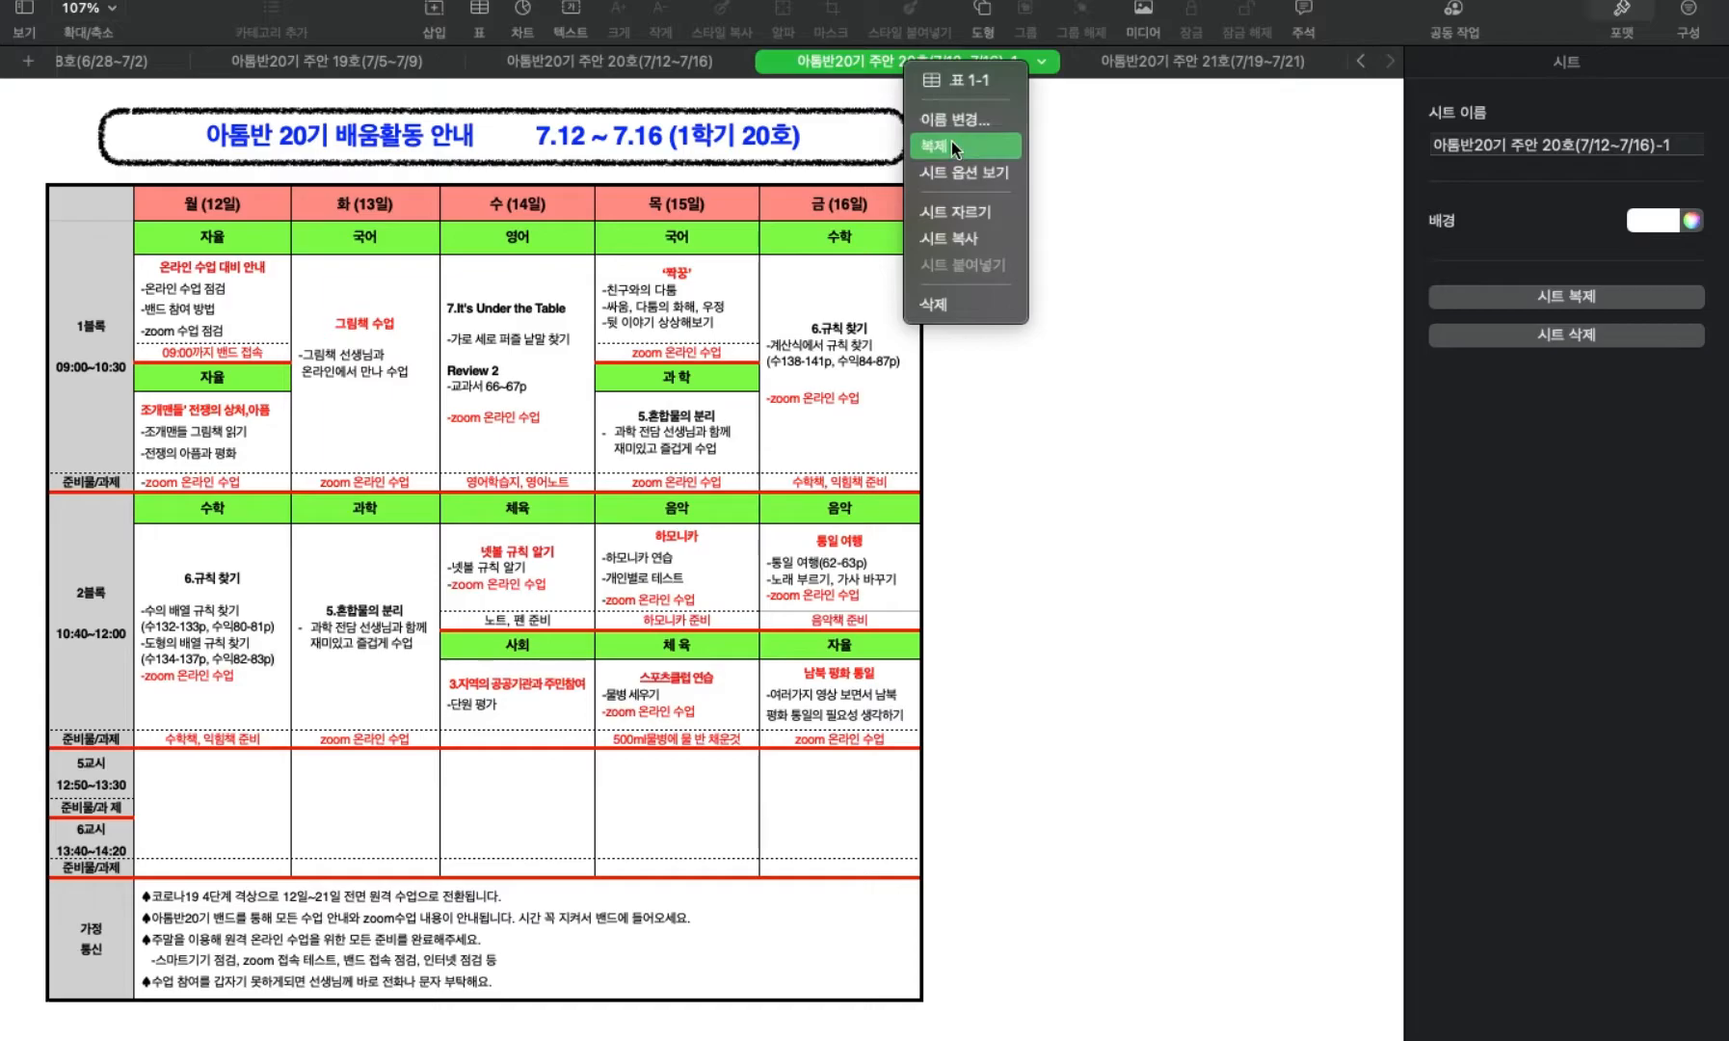
left_click(1137, 226)
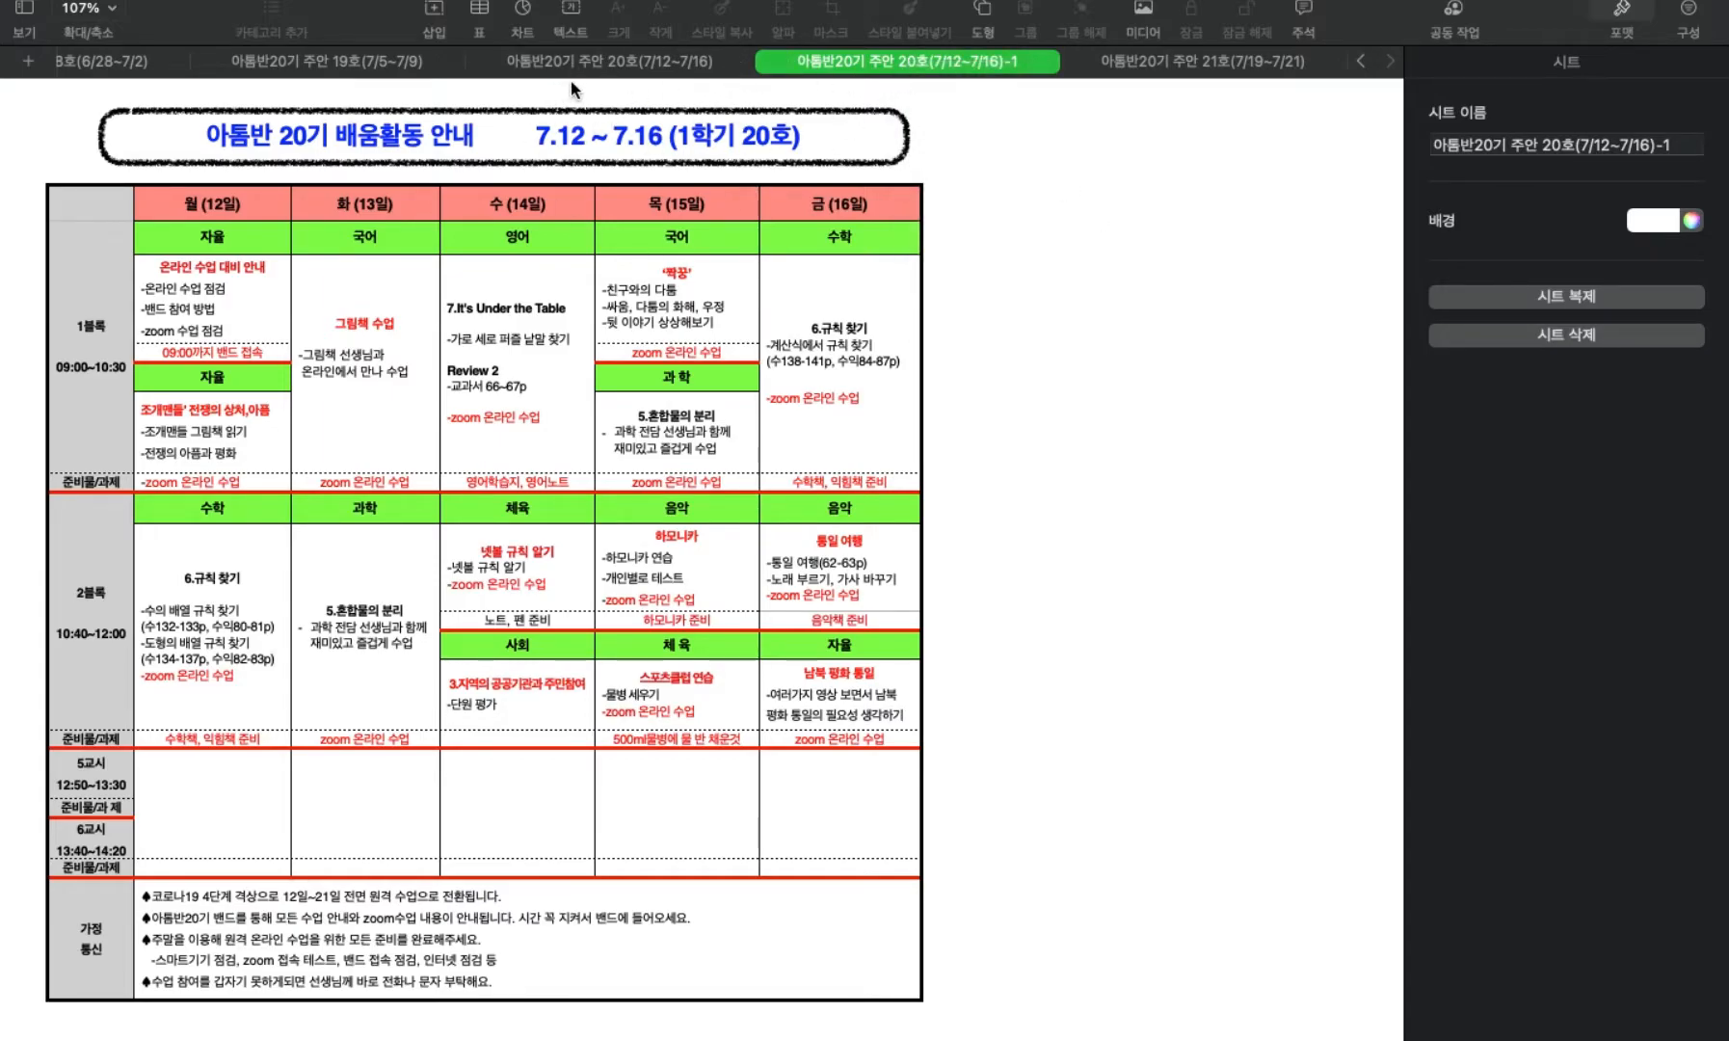
left_click(815, 63)
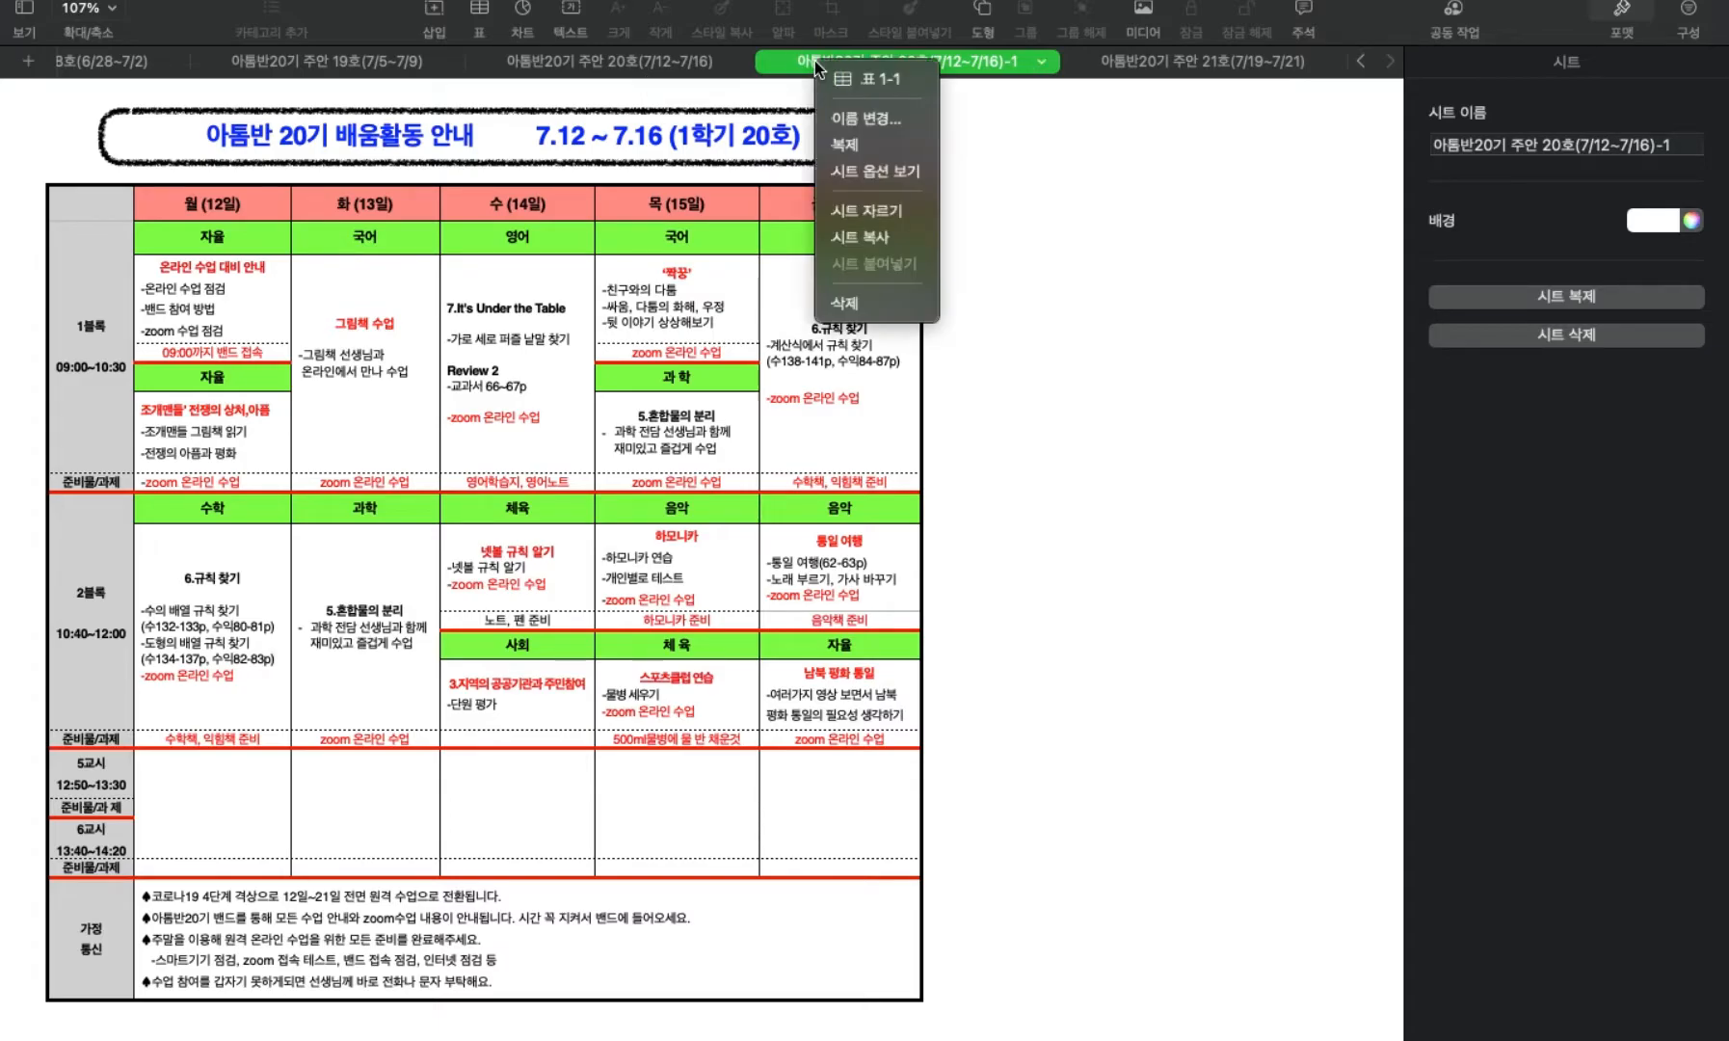
left_click(848, 144)
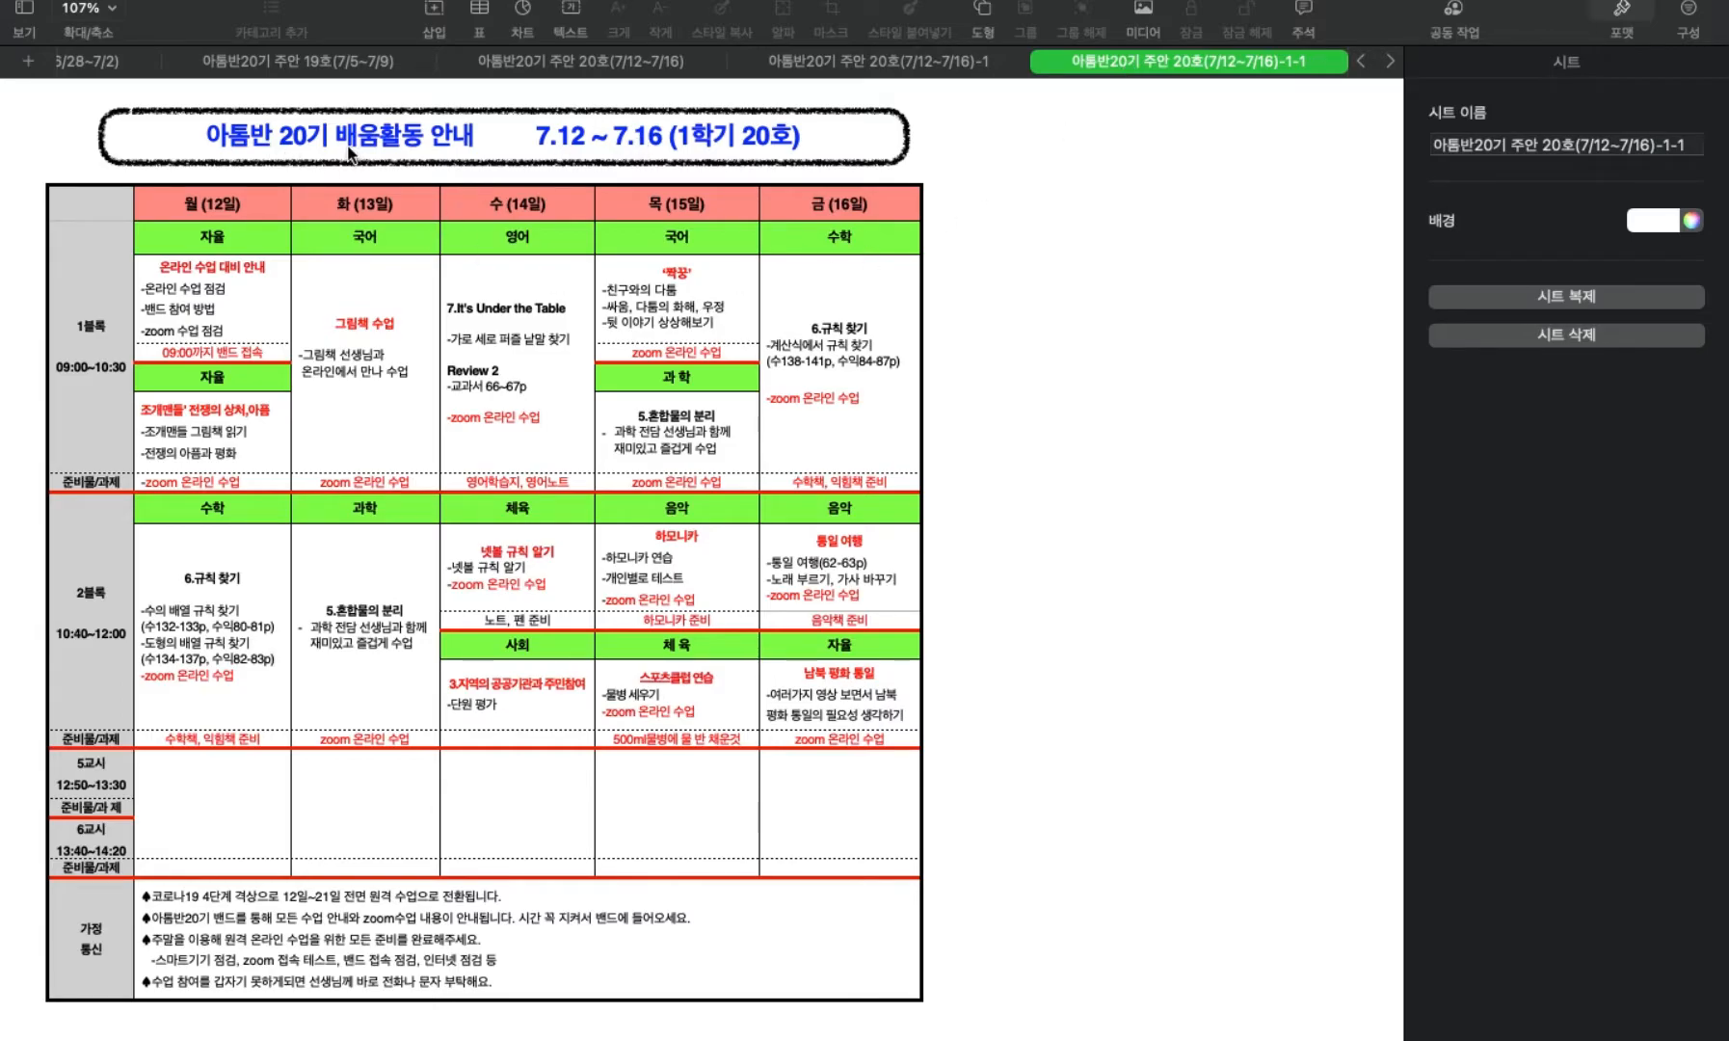
Re-enter the start day in the duplicated sheet's title as 12.
left_click(537, 142)
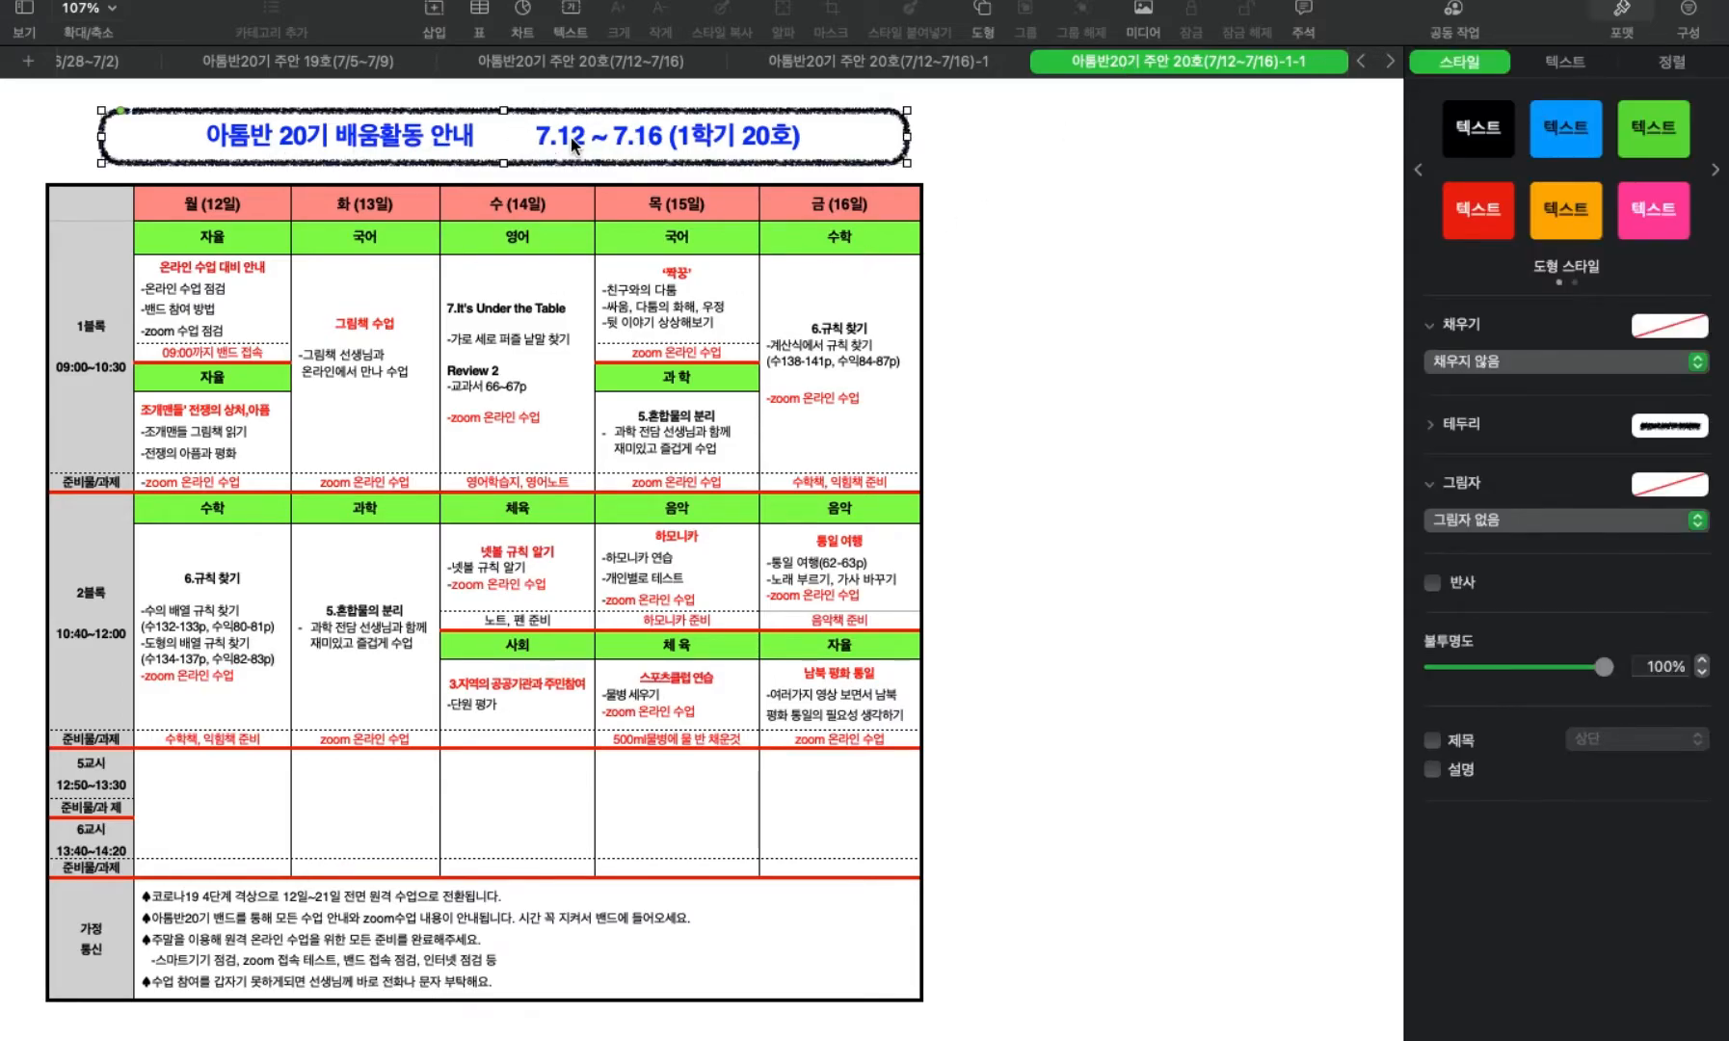
double_click(572, 142)
left_click(583, 135)
scroll(584, 135, "down", 1)
key("BackSpace")
key("BackSpace")
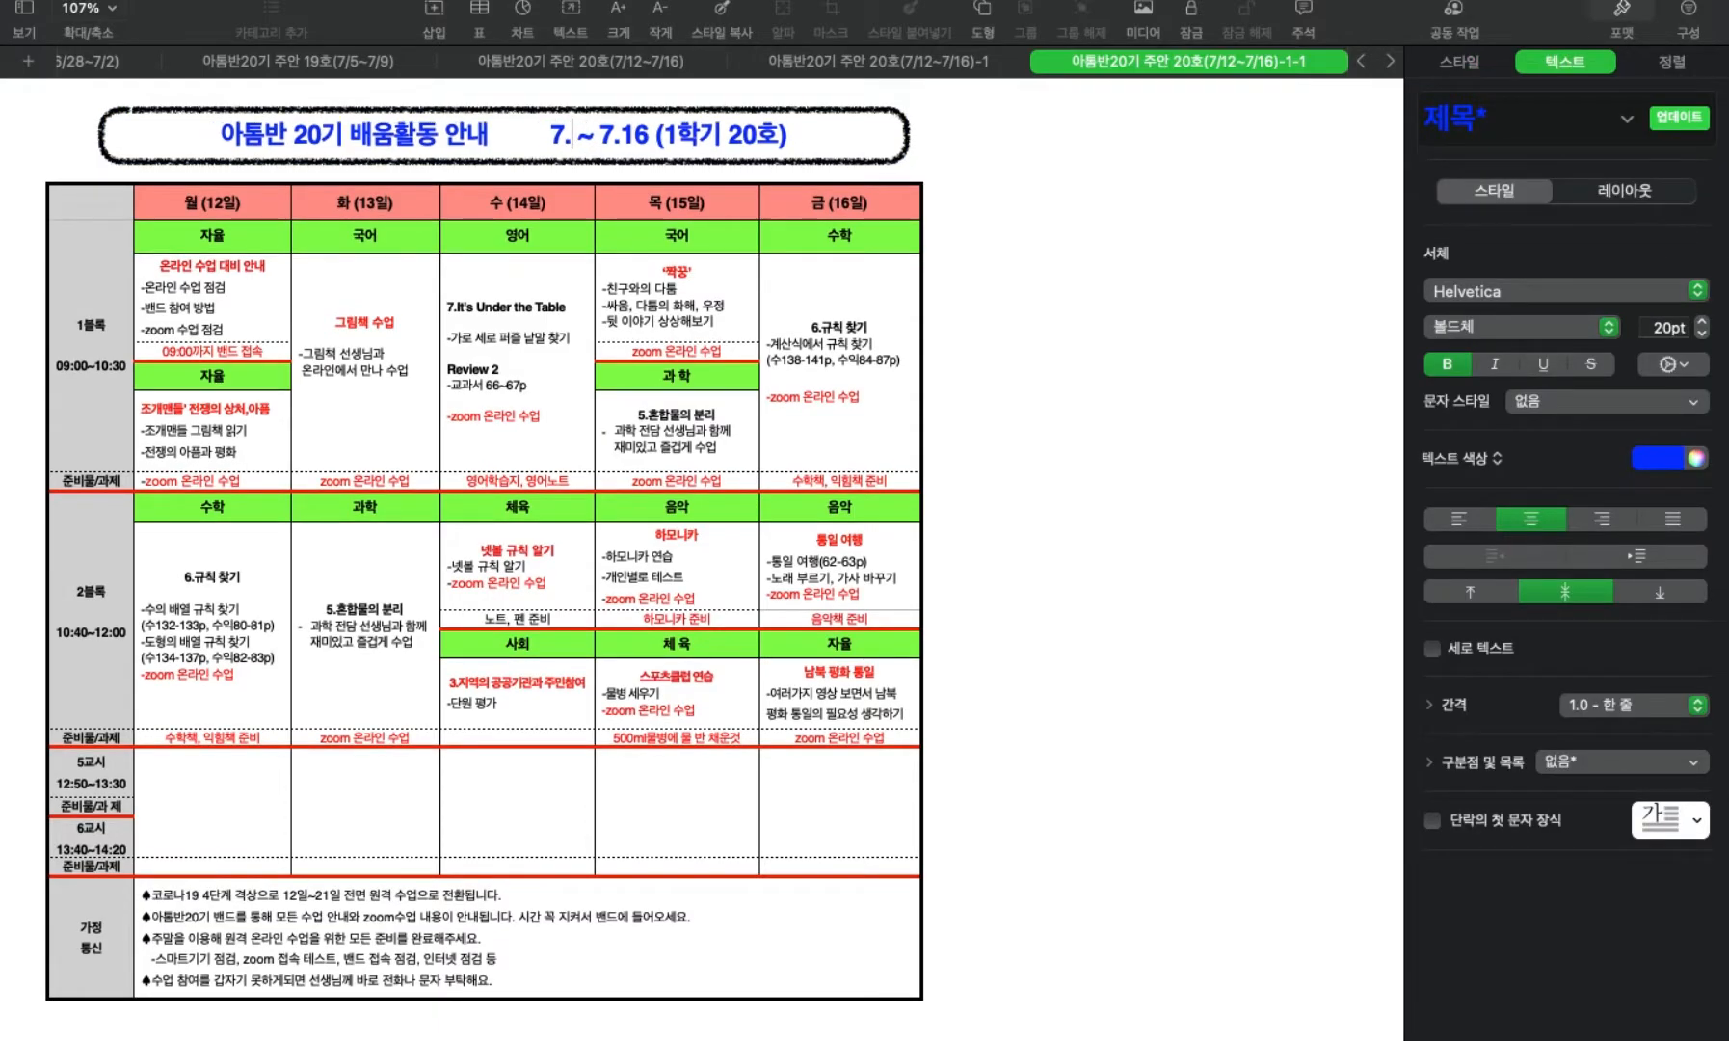
type("12")
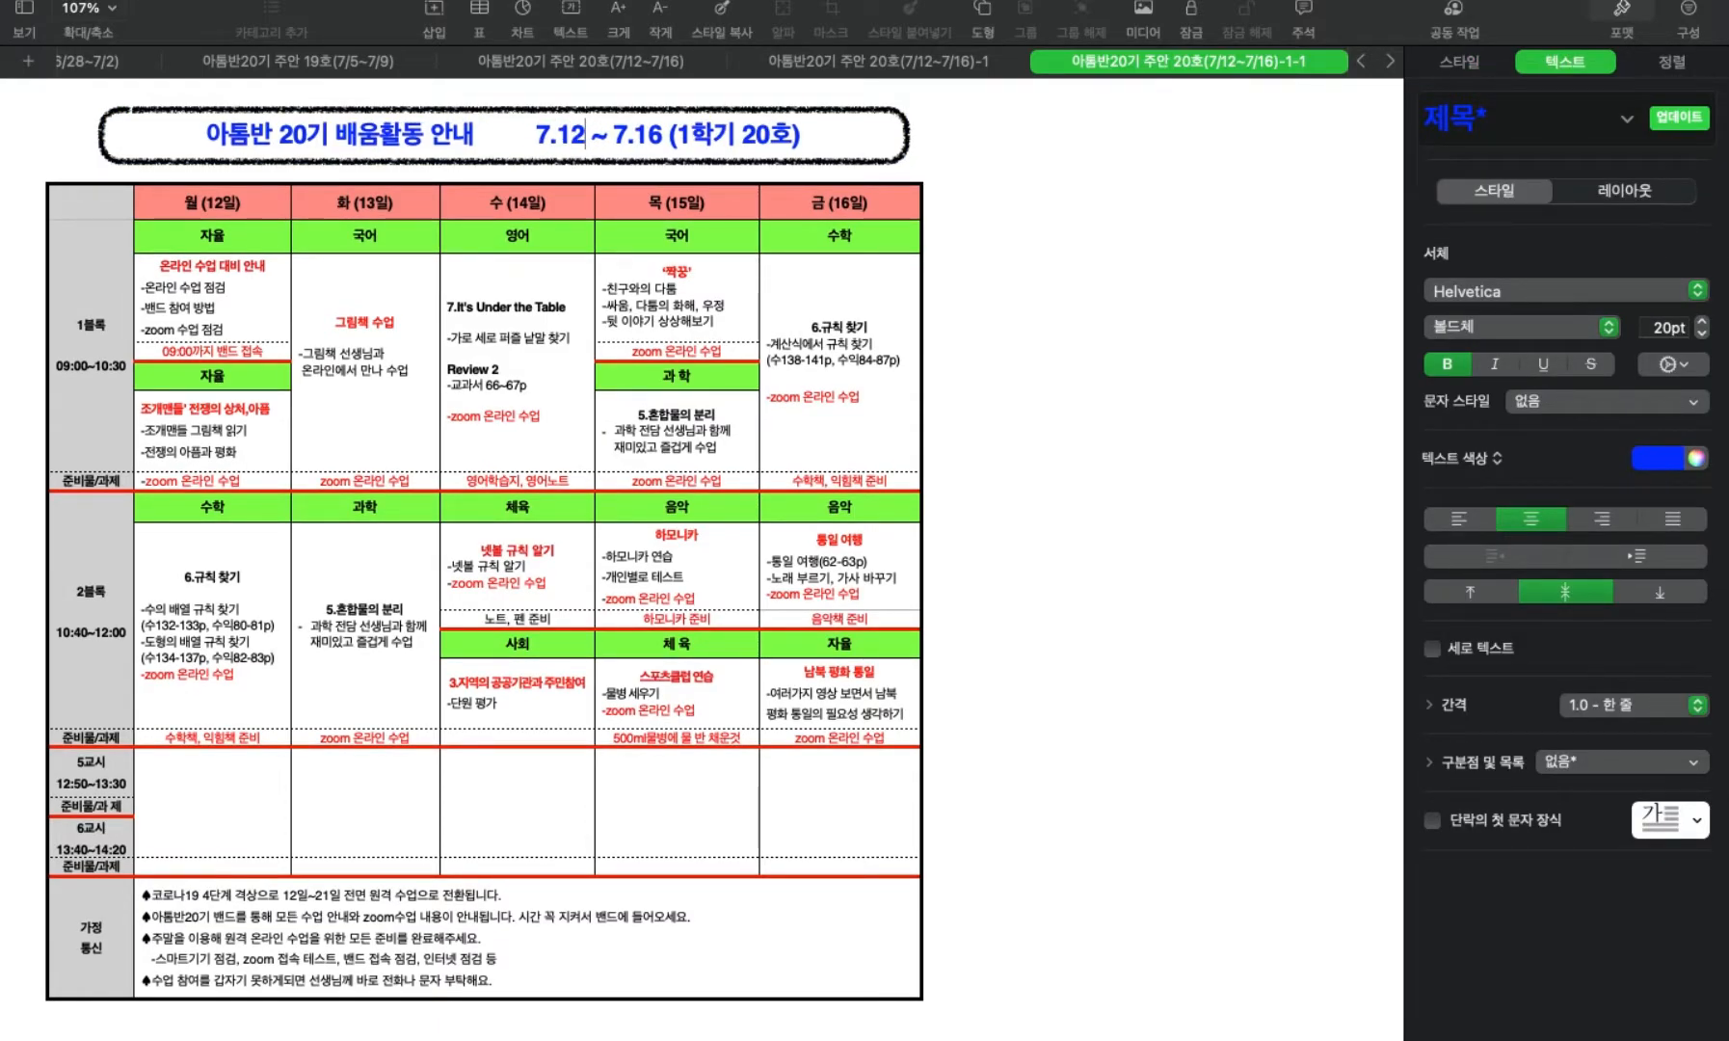
Set the issue number in the duplicated sheet's title to 21호.
left_click(776, 137)
key("BackSpace")
type("21")
key("Left")
key("Left")
key("BackSpace")
left_click(223, 205)
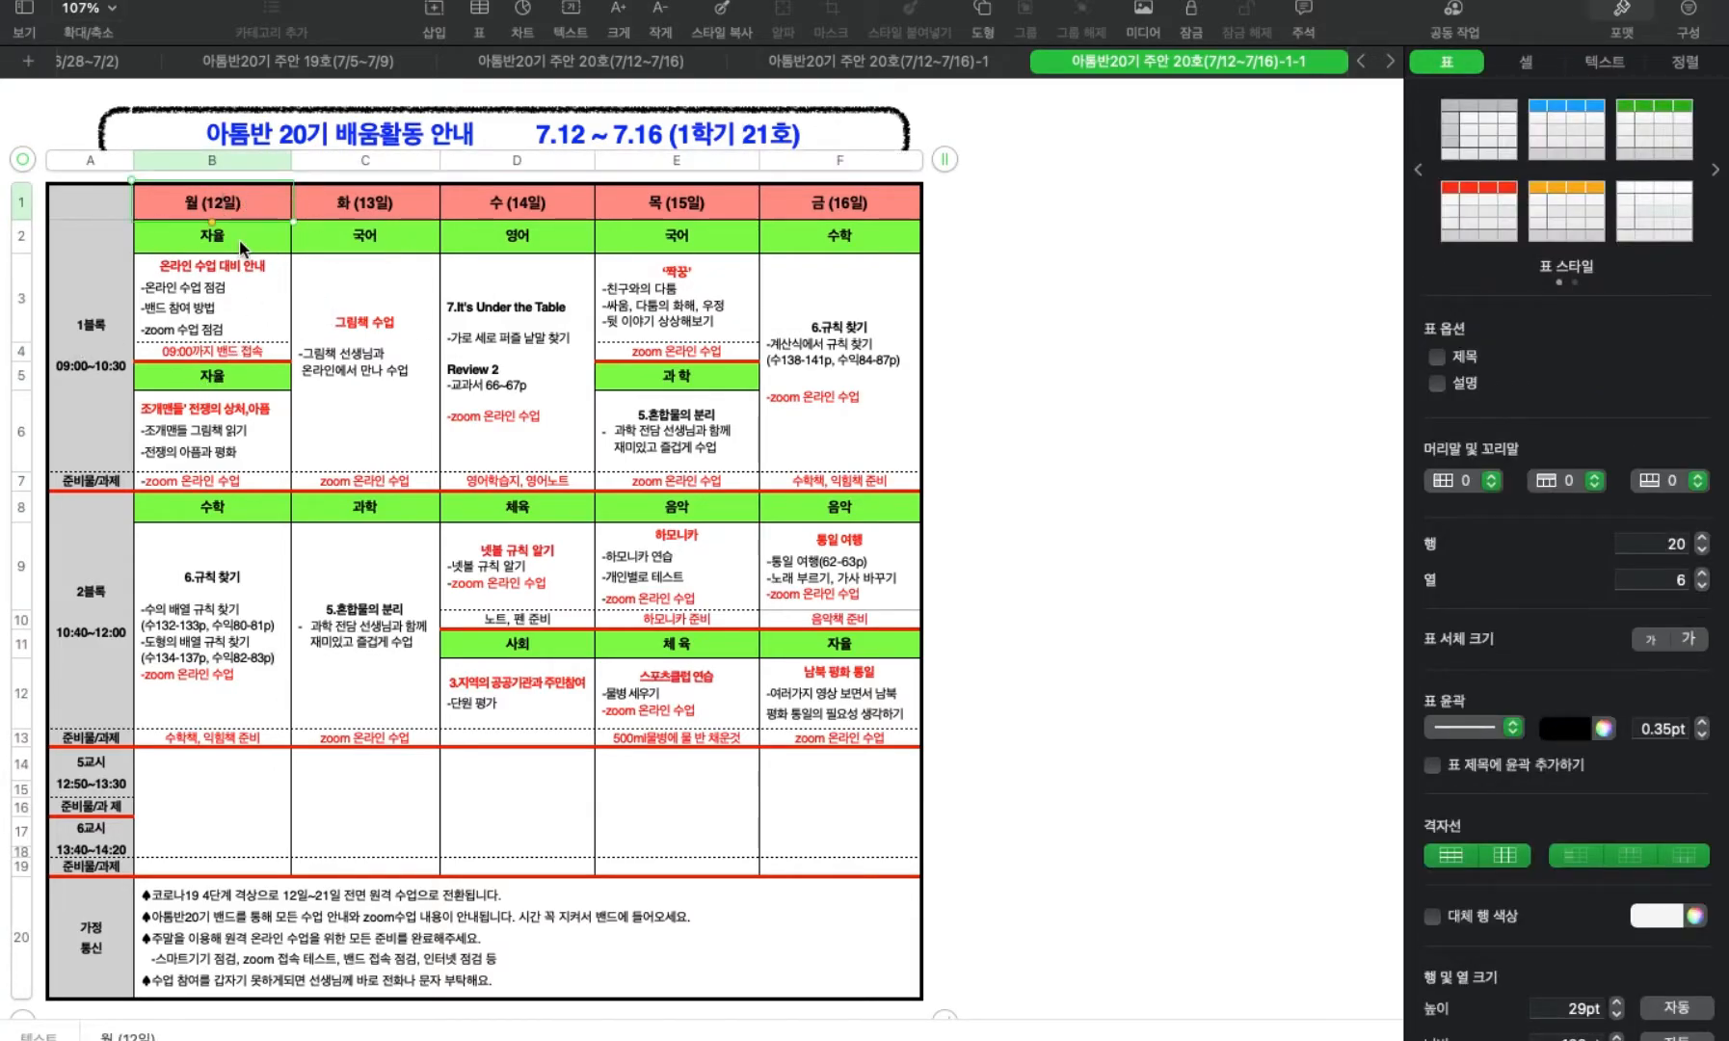
left_click(242, 247)
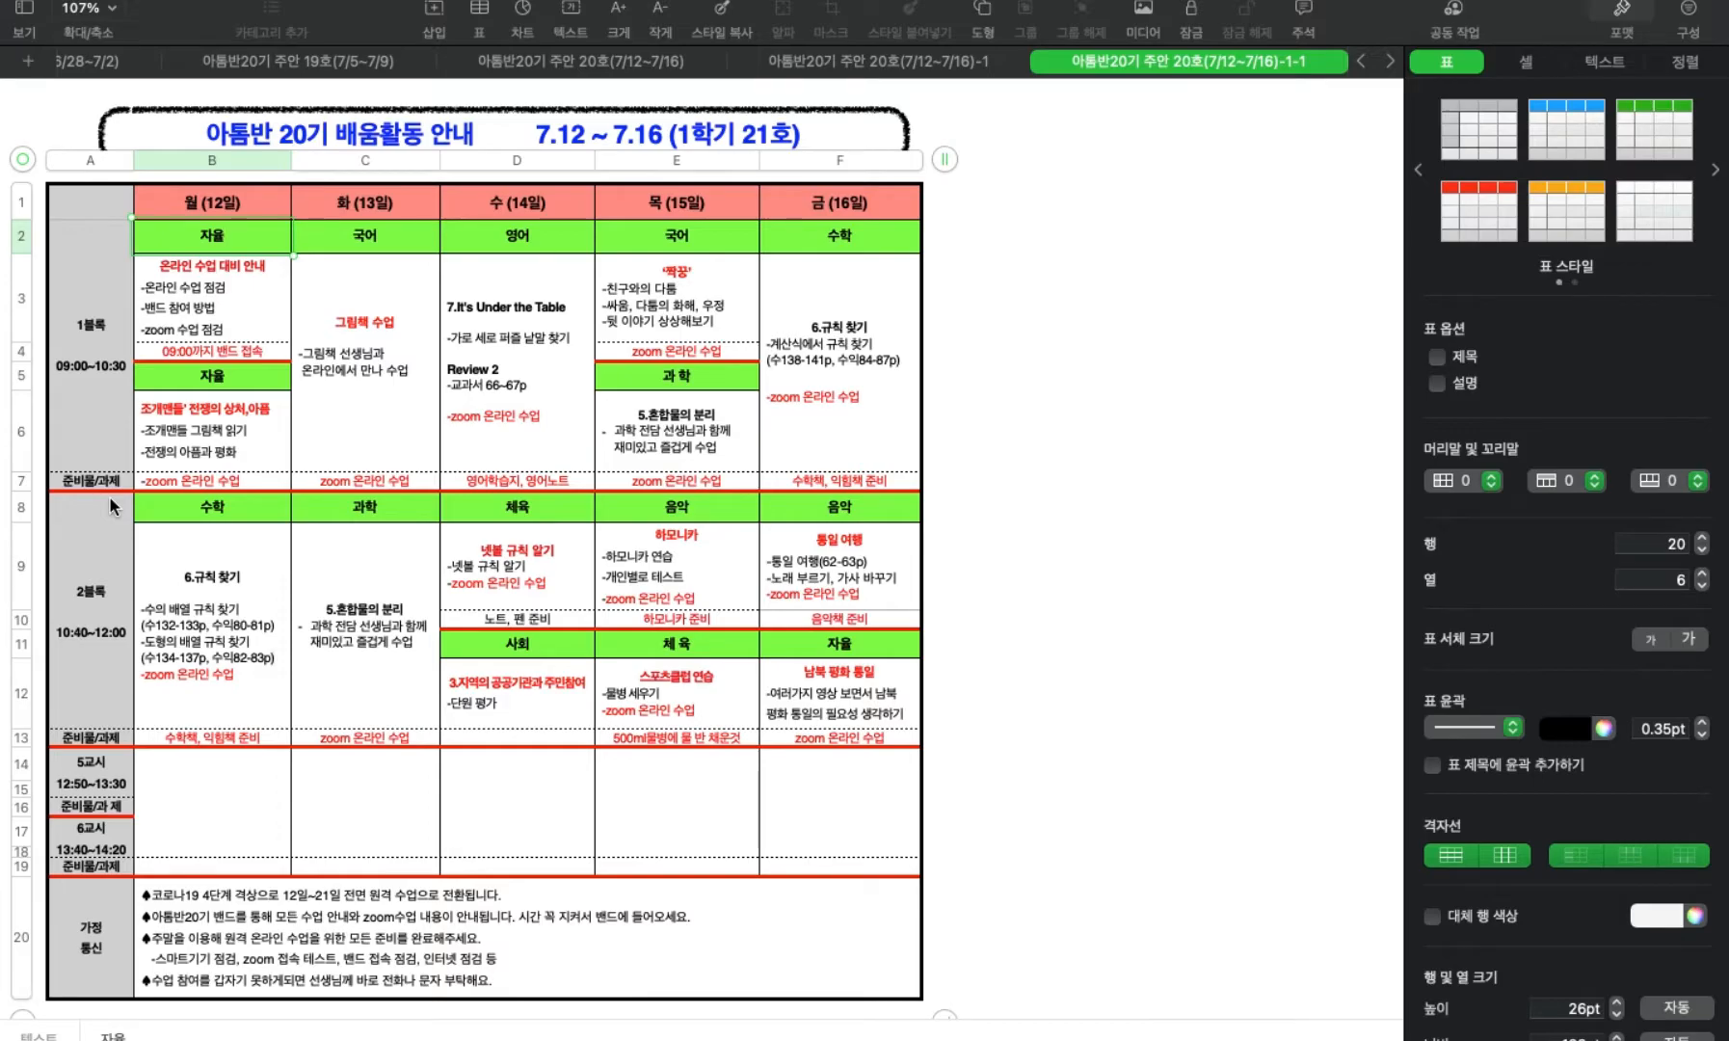
Switch to i-Scream in Safari and examine the grade 4 Korean (국어) lessons of unit 1, 생각과 느낌을 나누어요.
key("ctrl+Up")
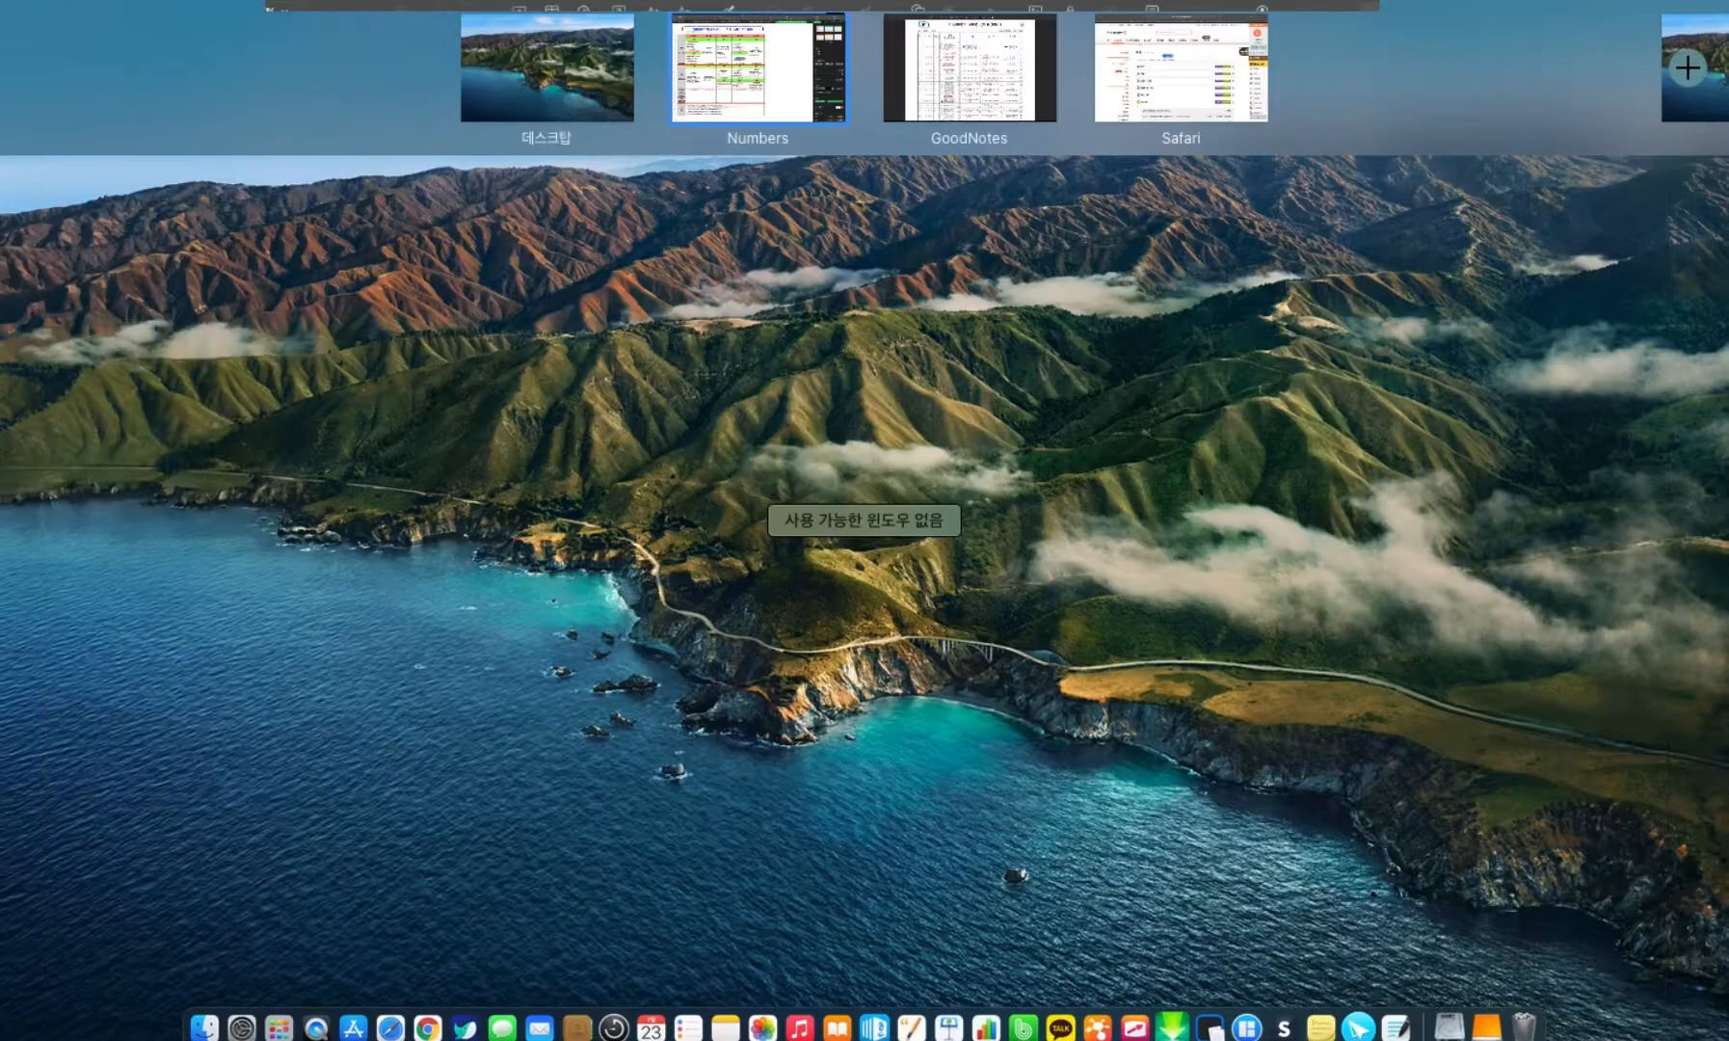
left_click(1216, 101)
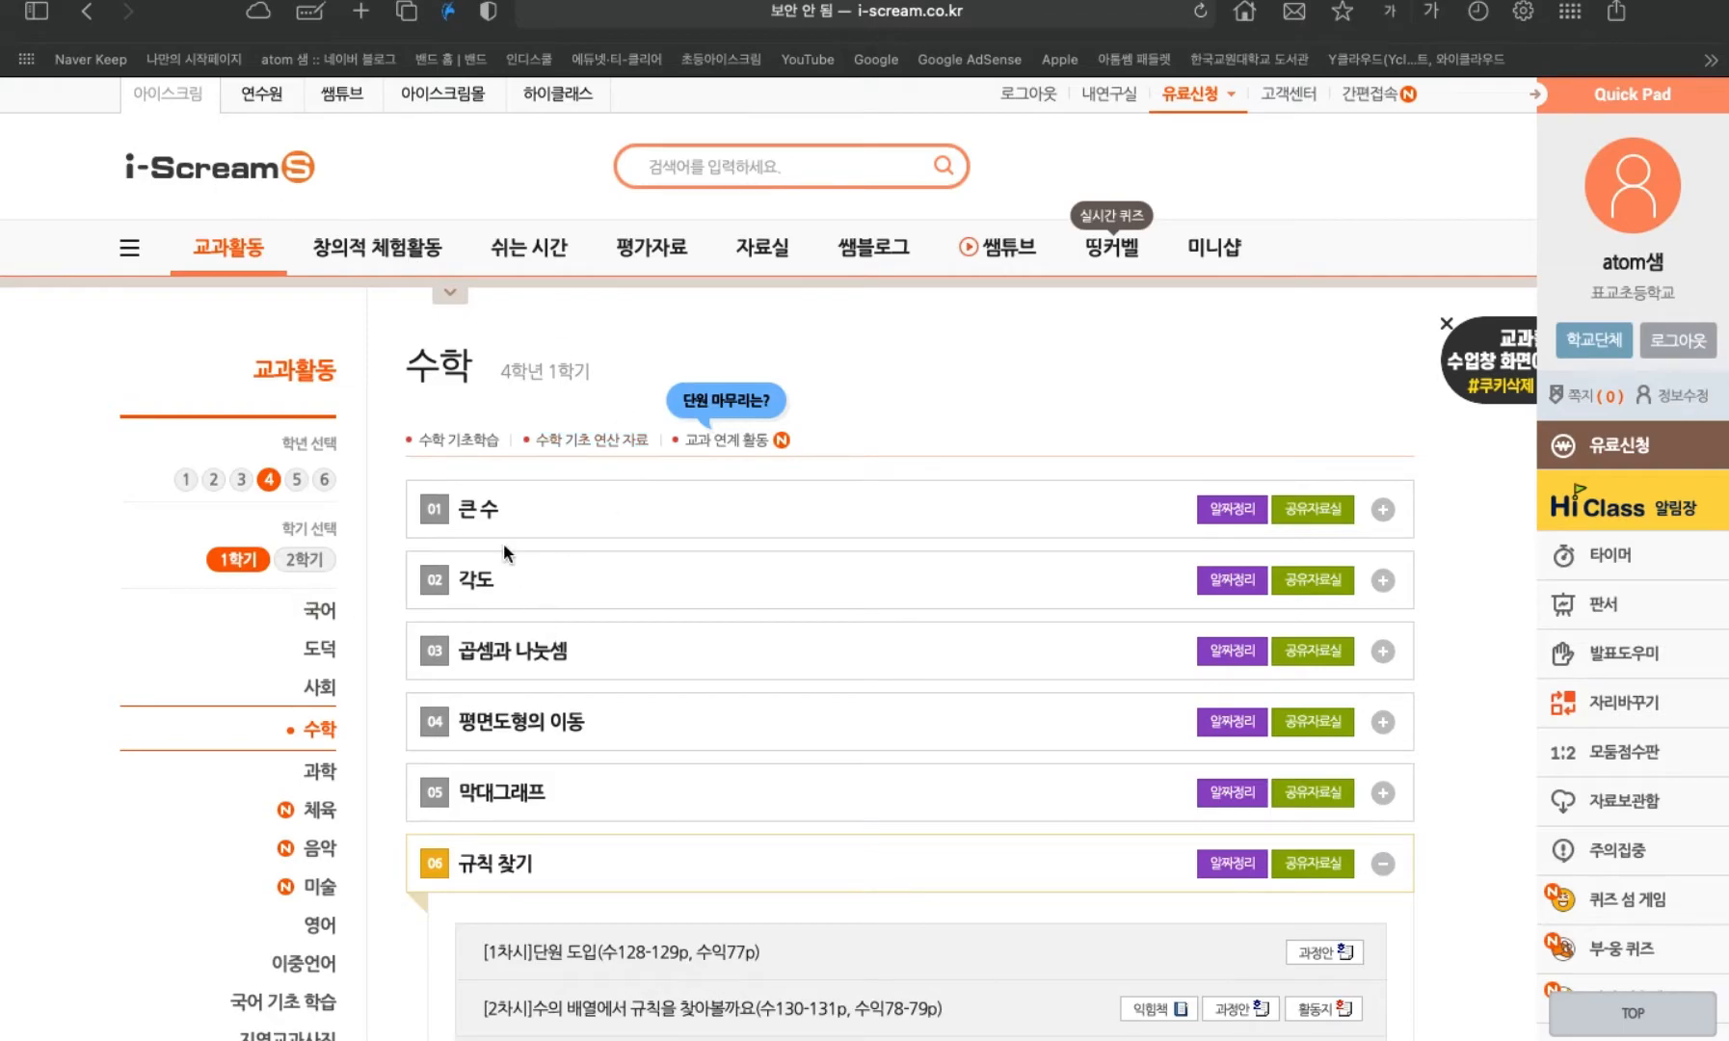
left_click(320, 619)
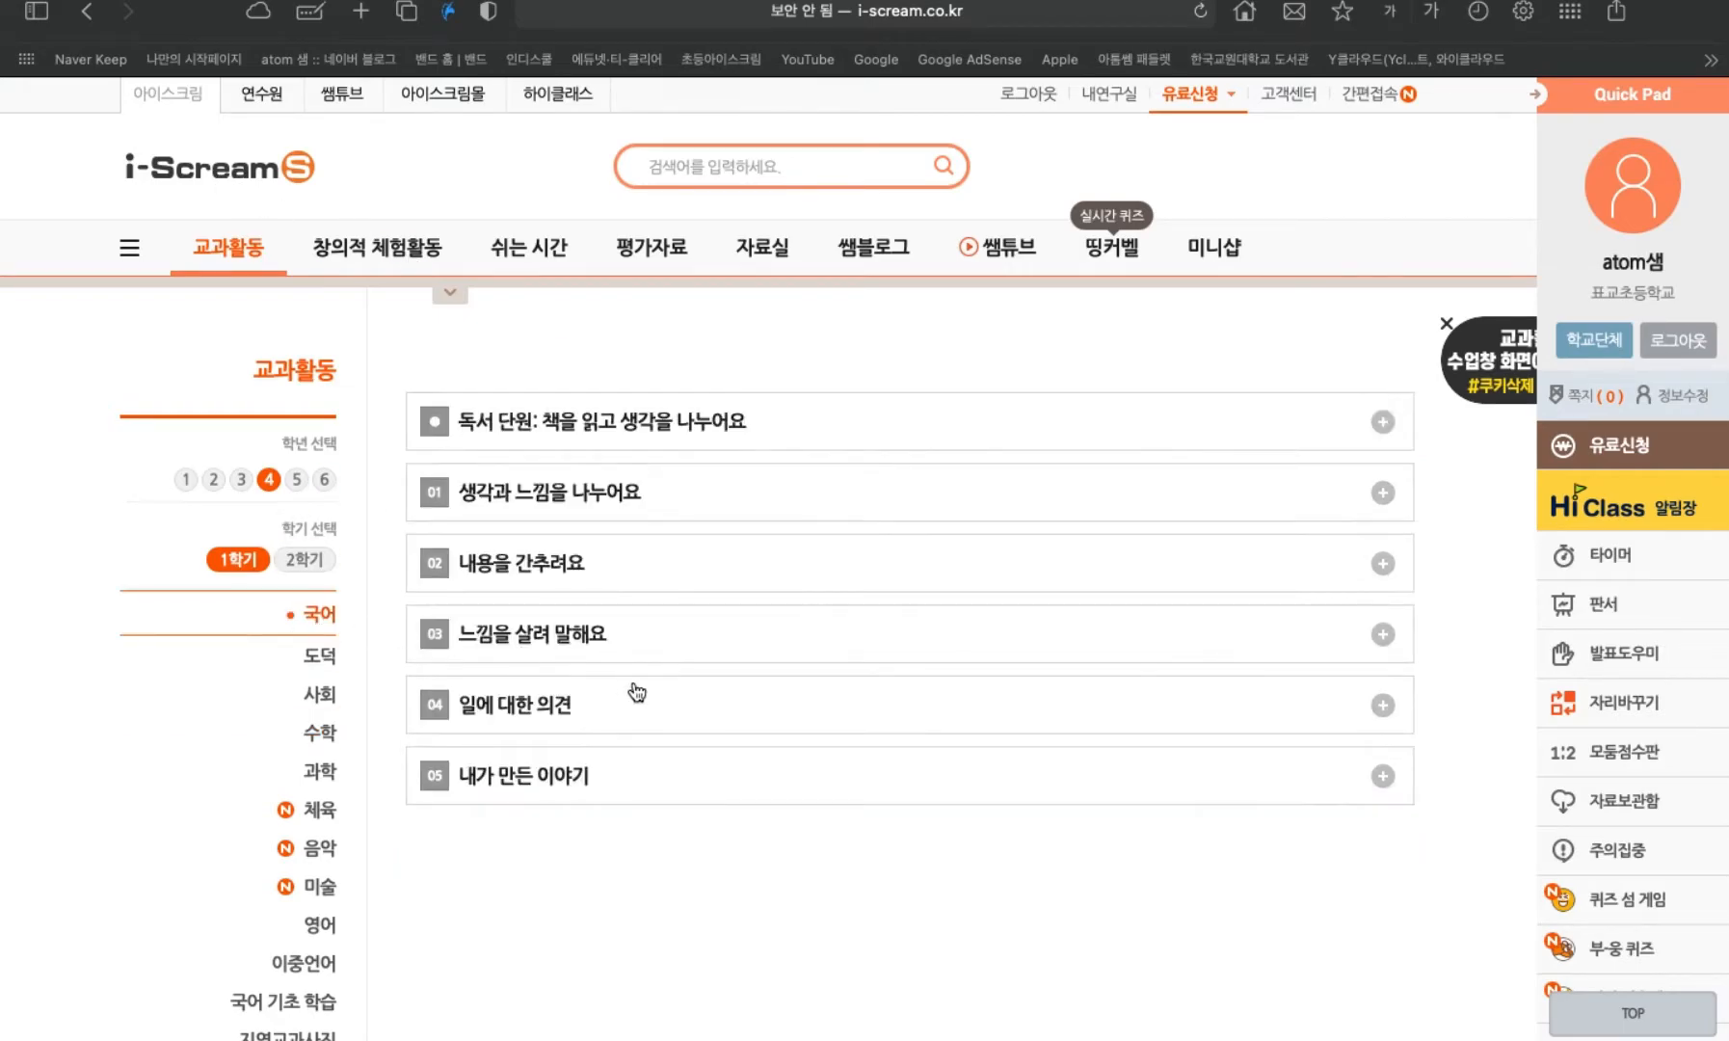
left_click(571, 645)
scroll(692, 798, "down", 4)
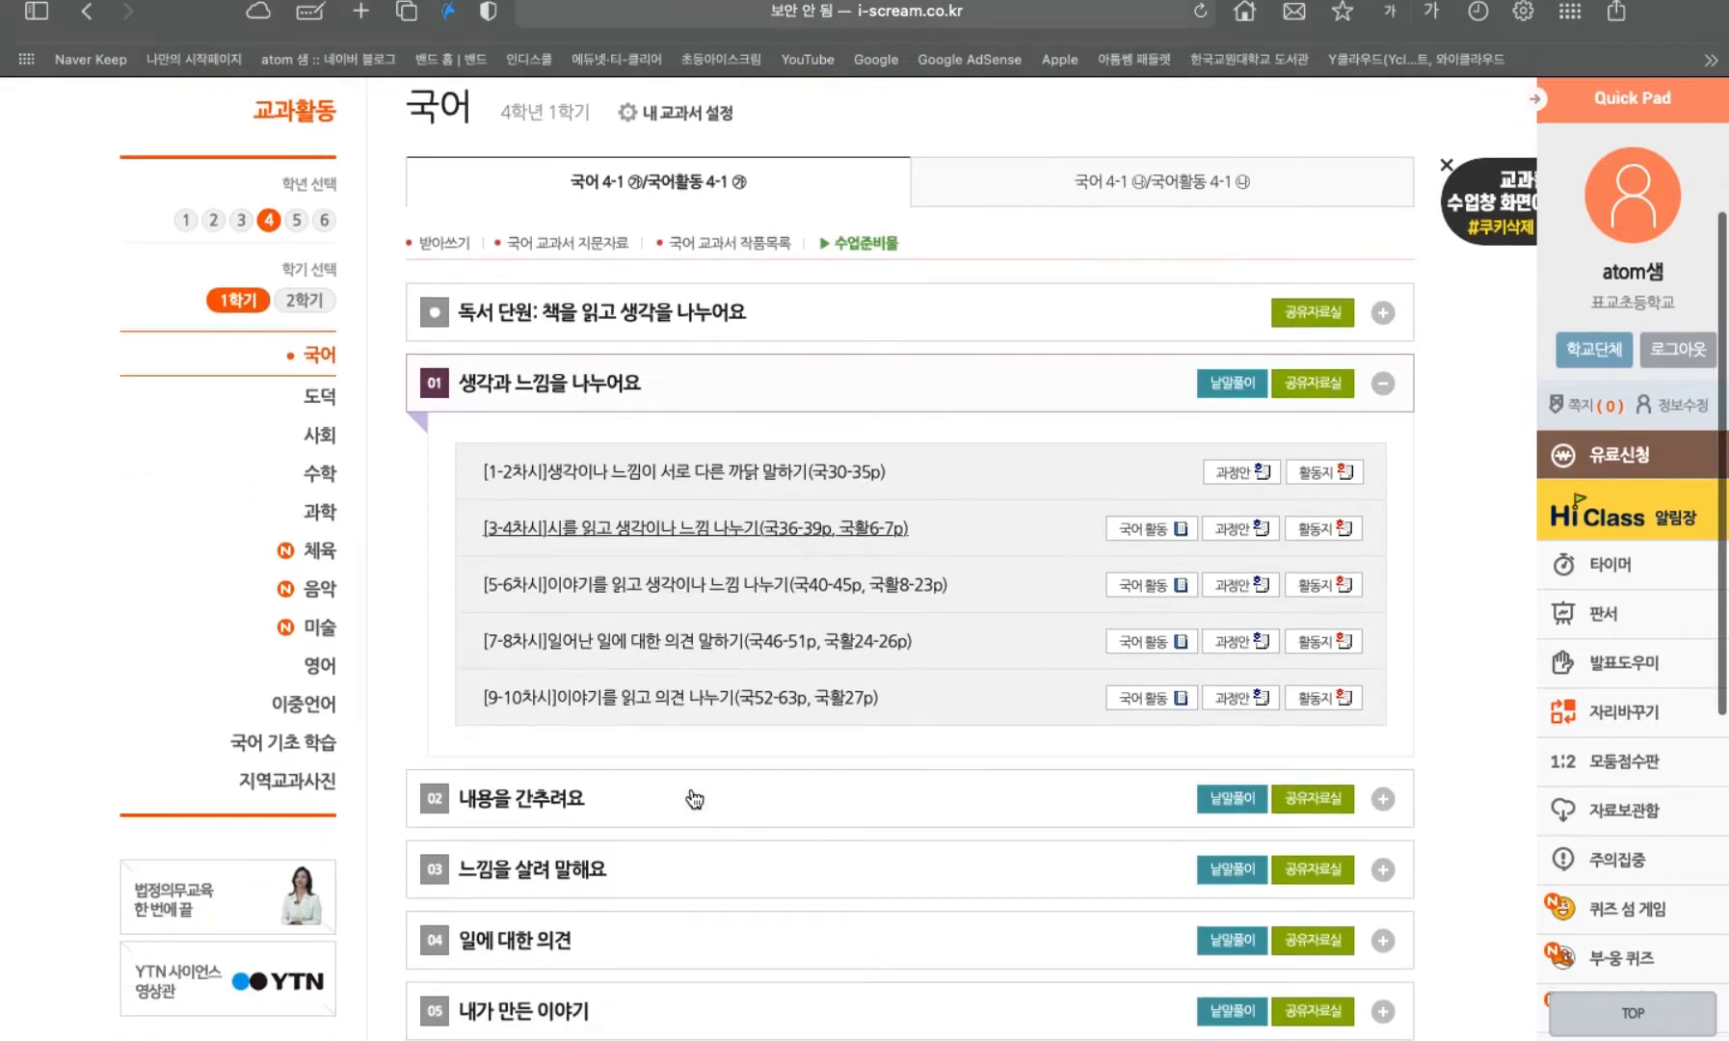
scroll(742, 536, "up", 4)
scroll(742, 535, "down", 2)
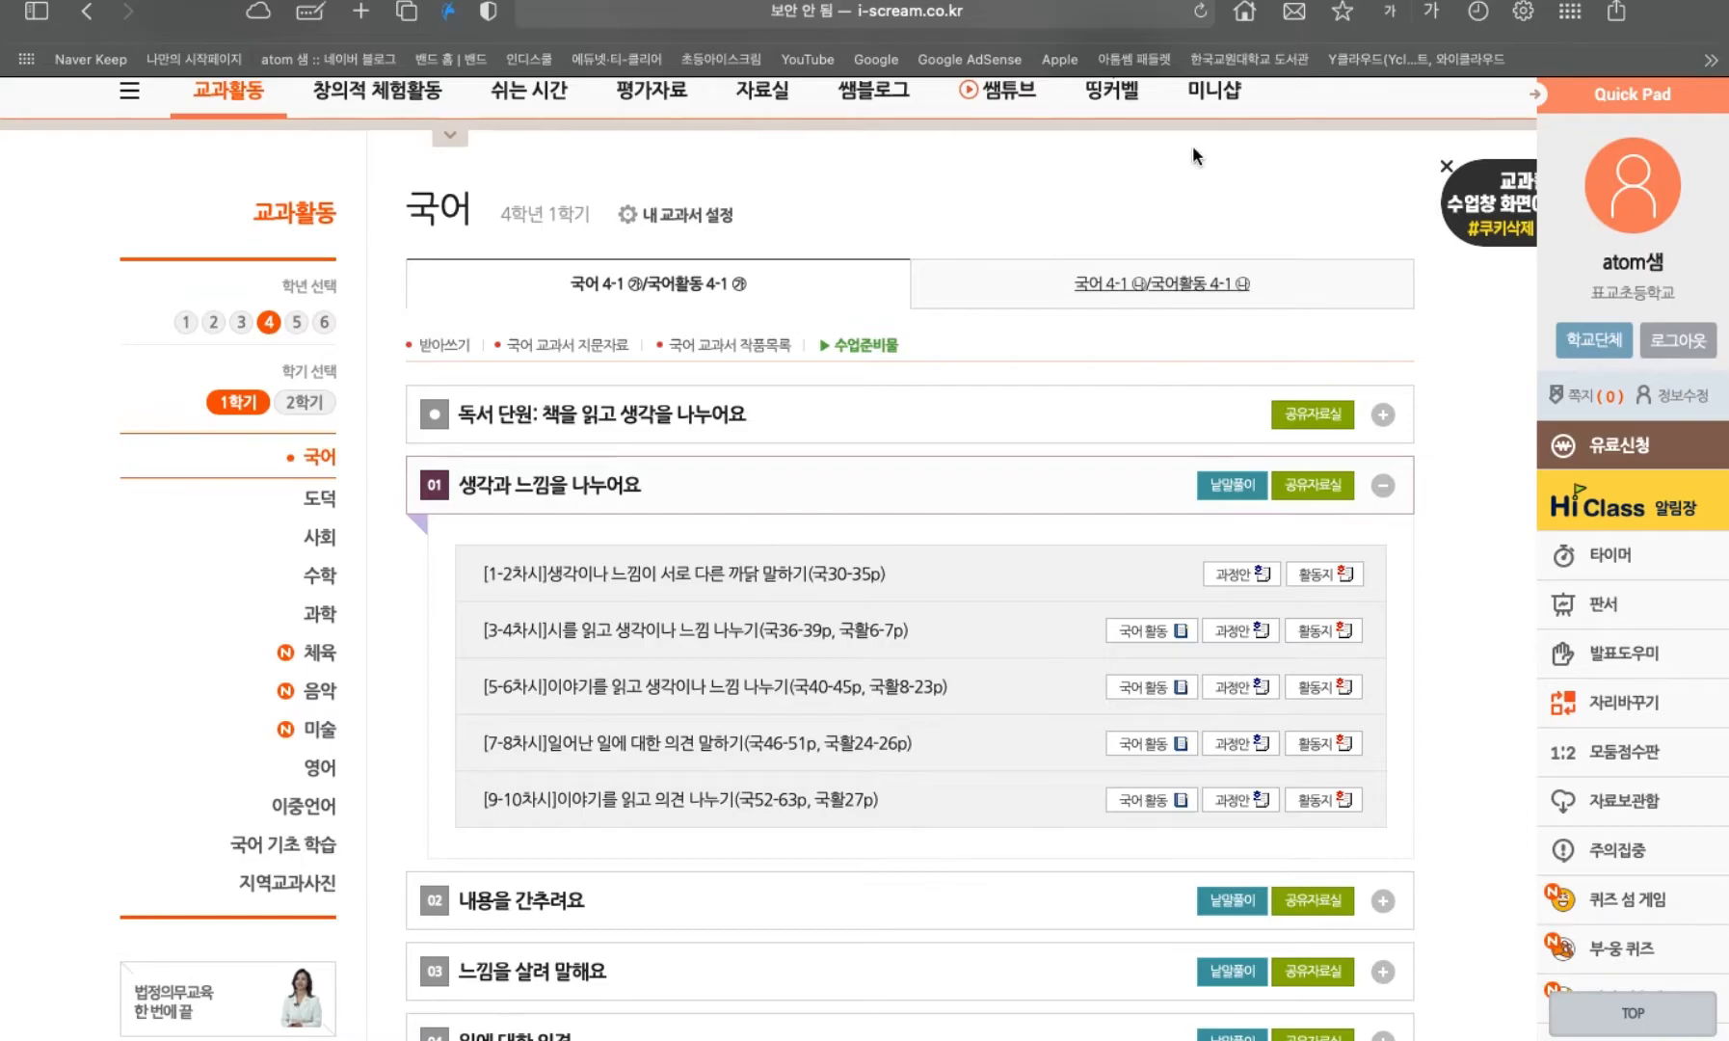
Switch to GoodNotes and examine the 2021 grade 4 first-semester progress tables for all subjects, including science, PE and music.
key("ctrl+Up")
left_click(956, 75)
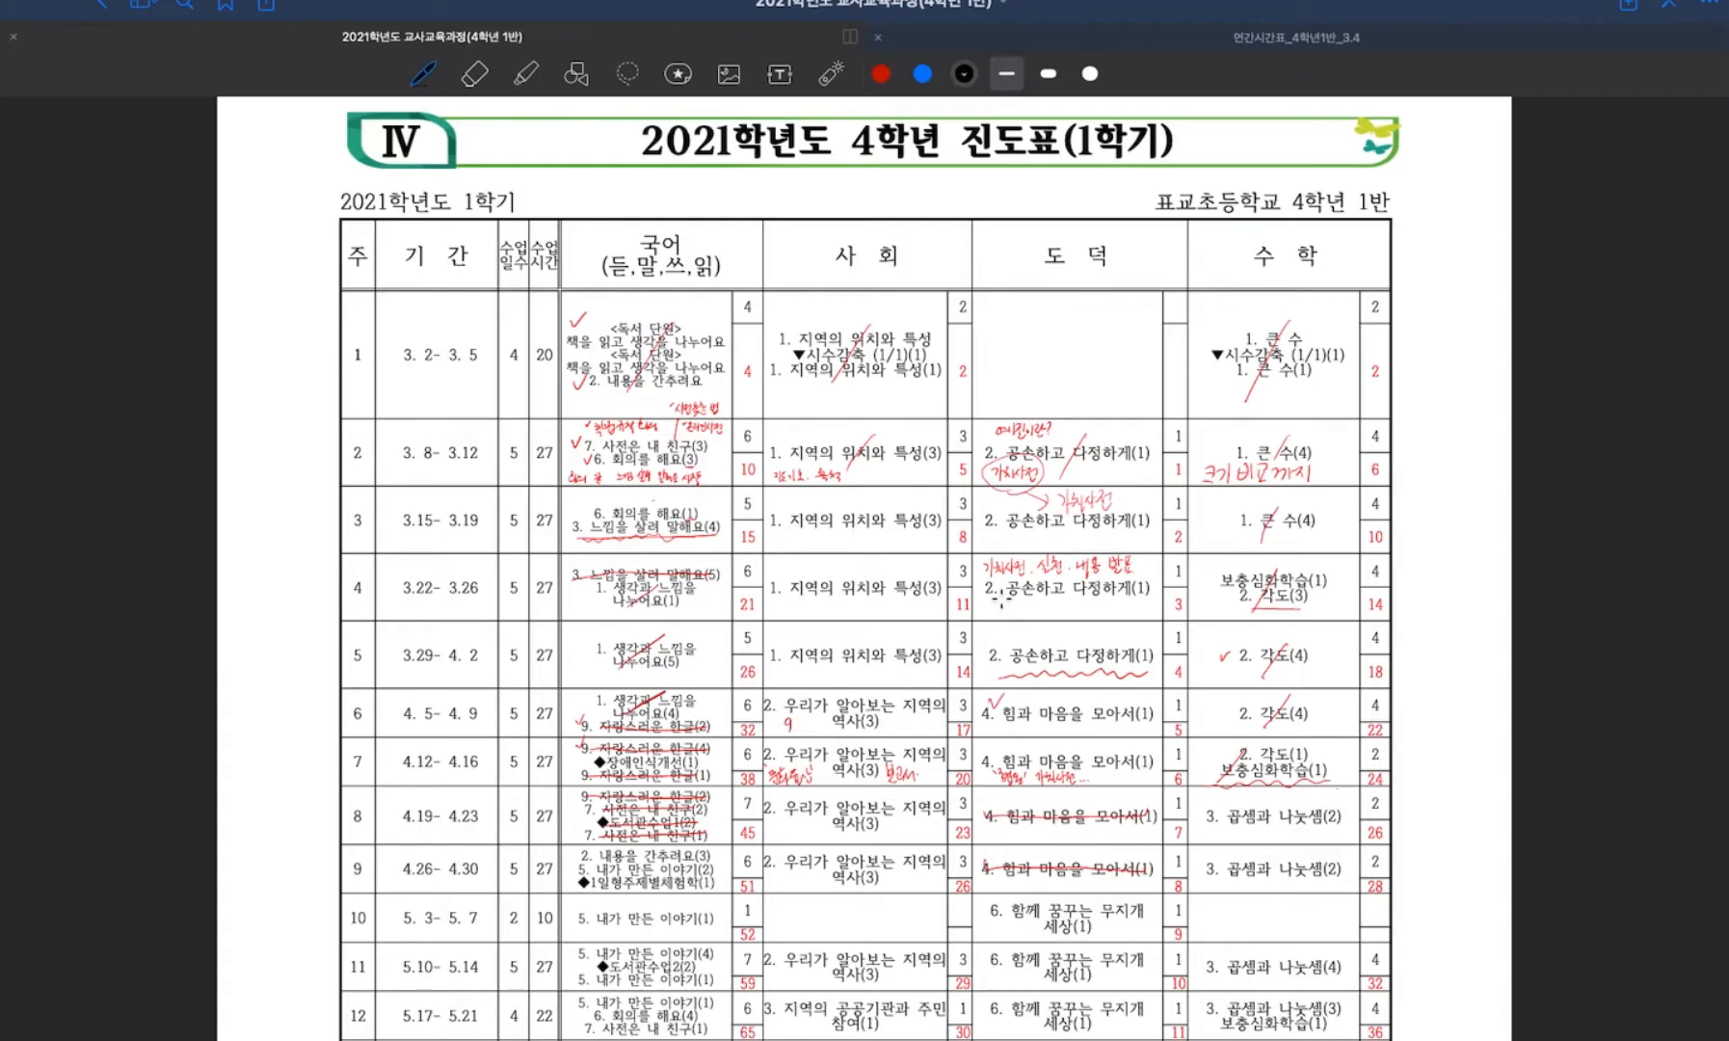
scroll(1002, 600, "down", 10)
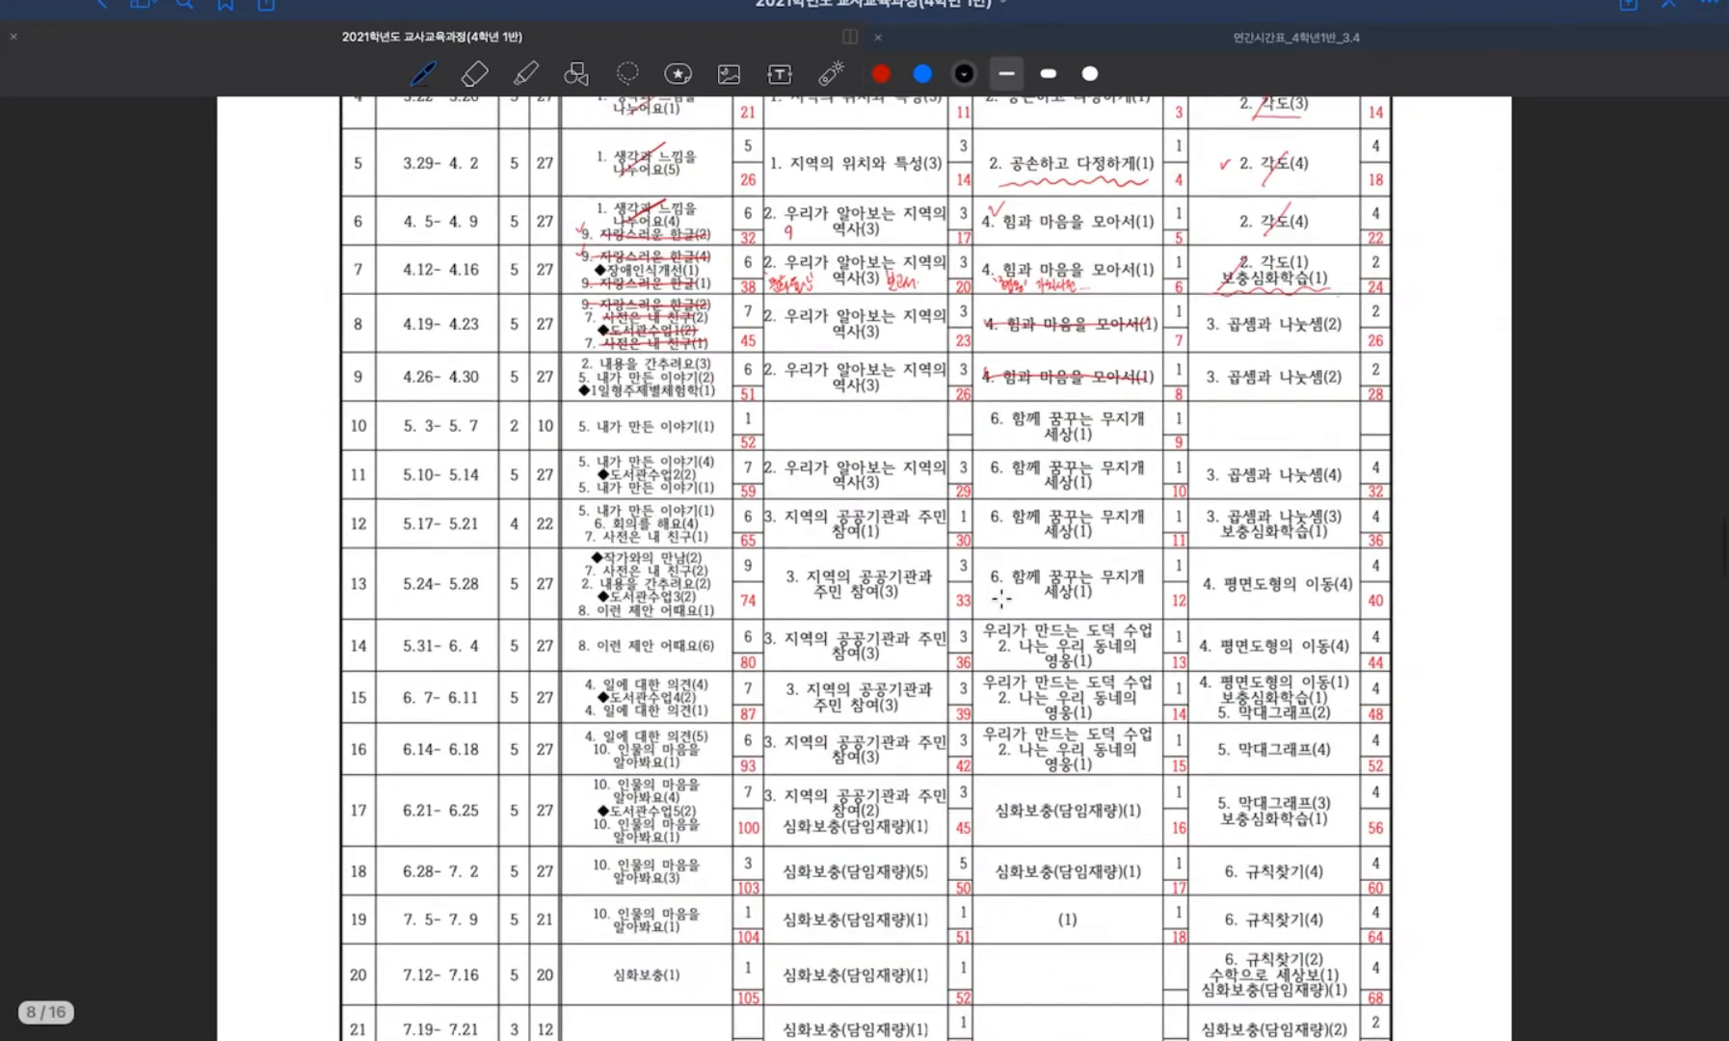
scroll(1001, 600, "down", 10)
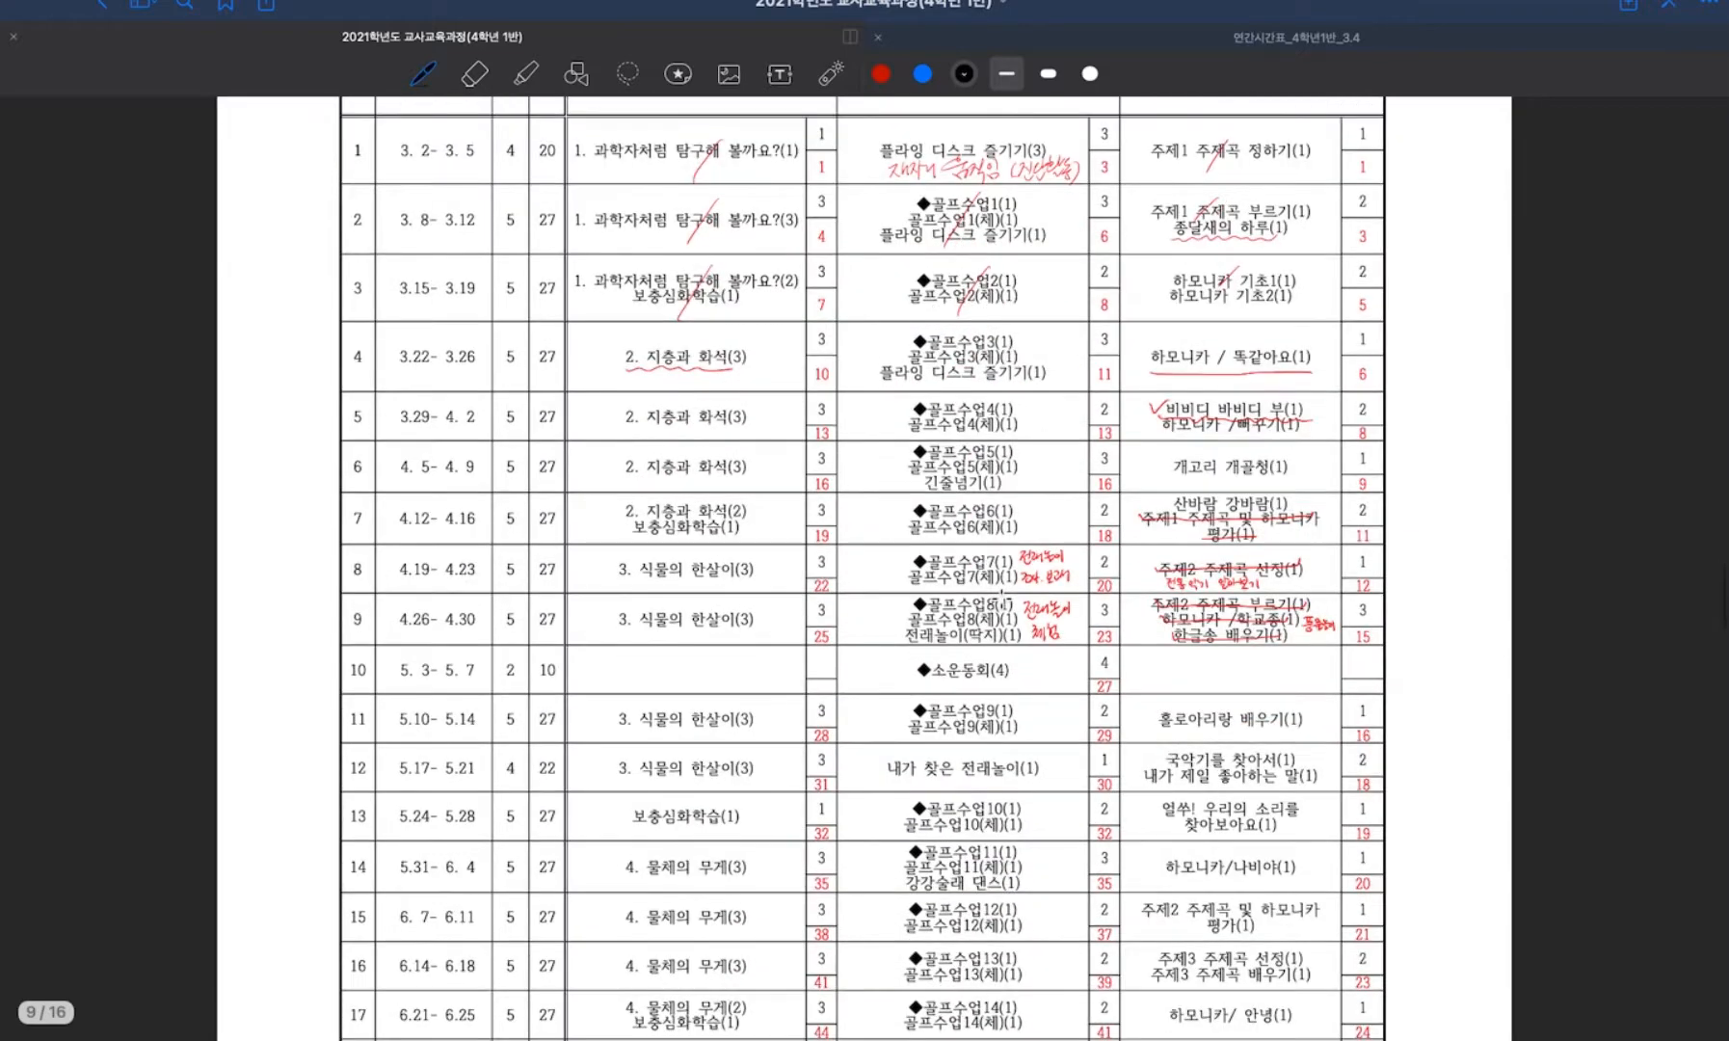
scroll(1001, 598, "up", 5)
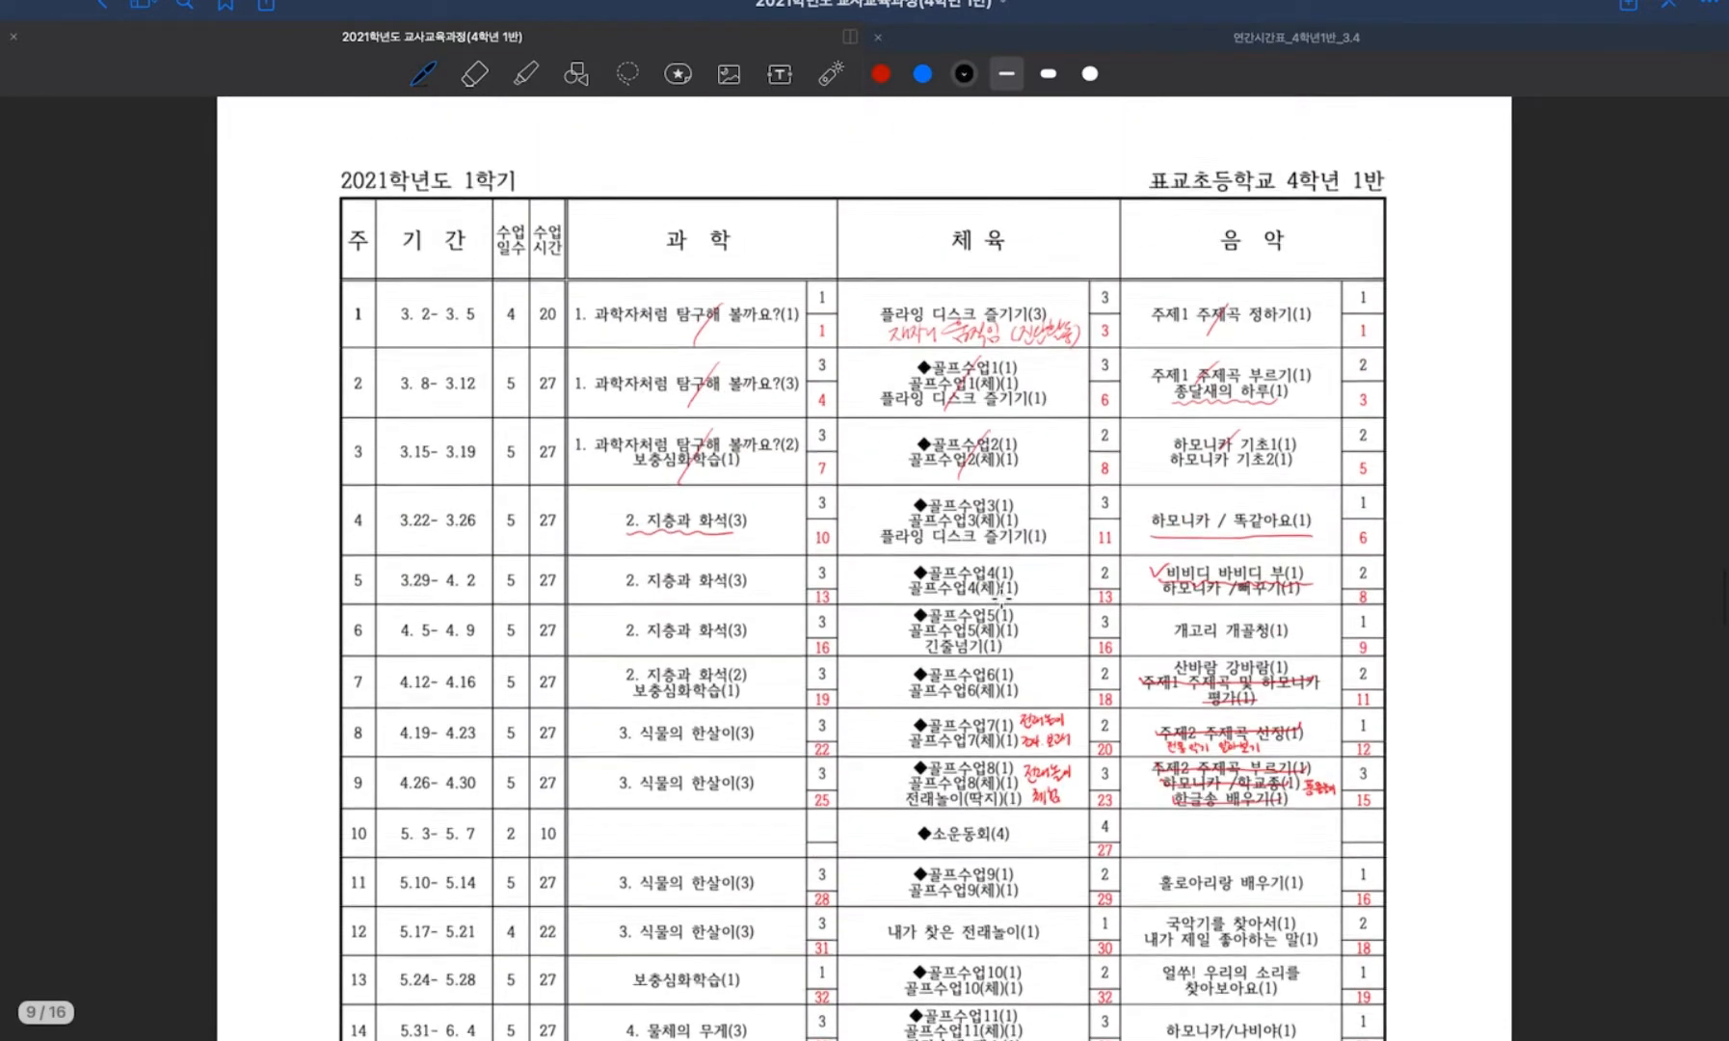
scroll(1002, 599, "down", 12)
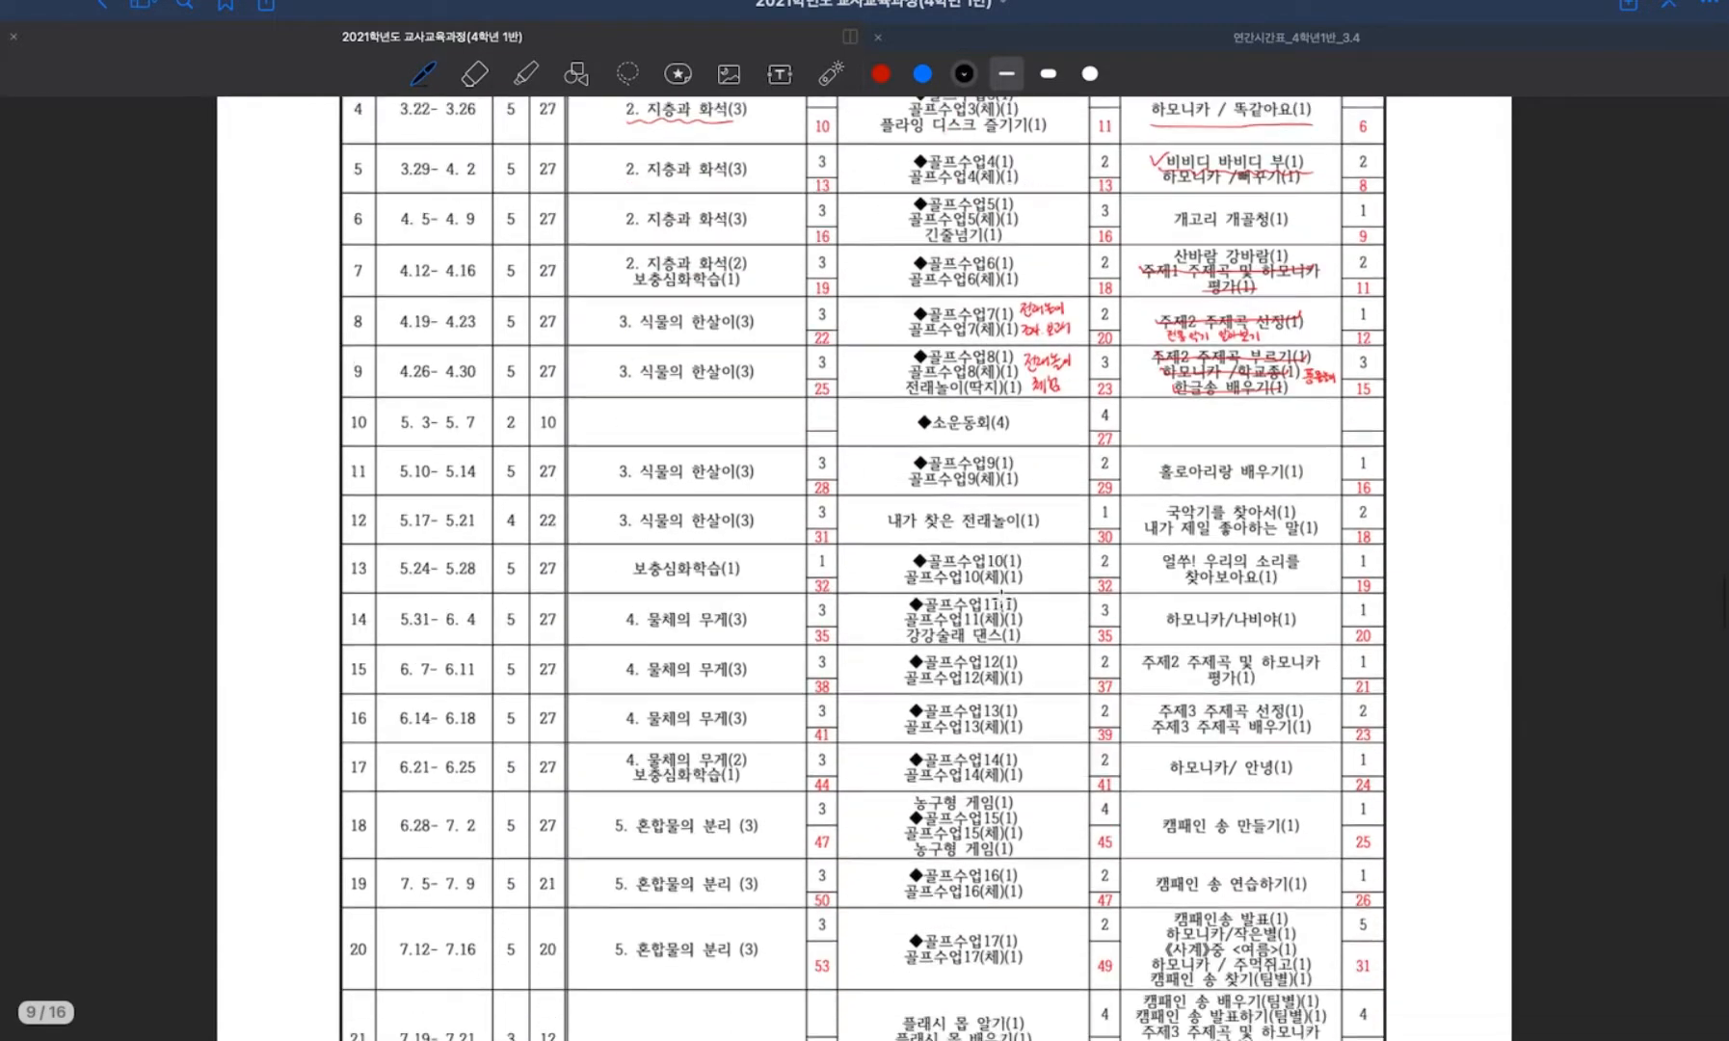
scroll(1001, 599, "up", 15)
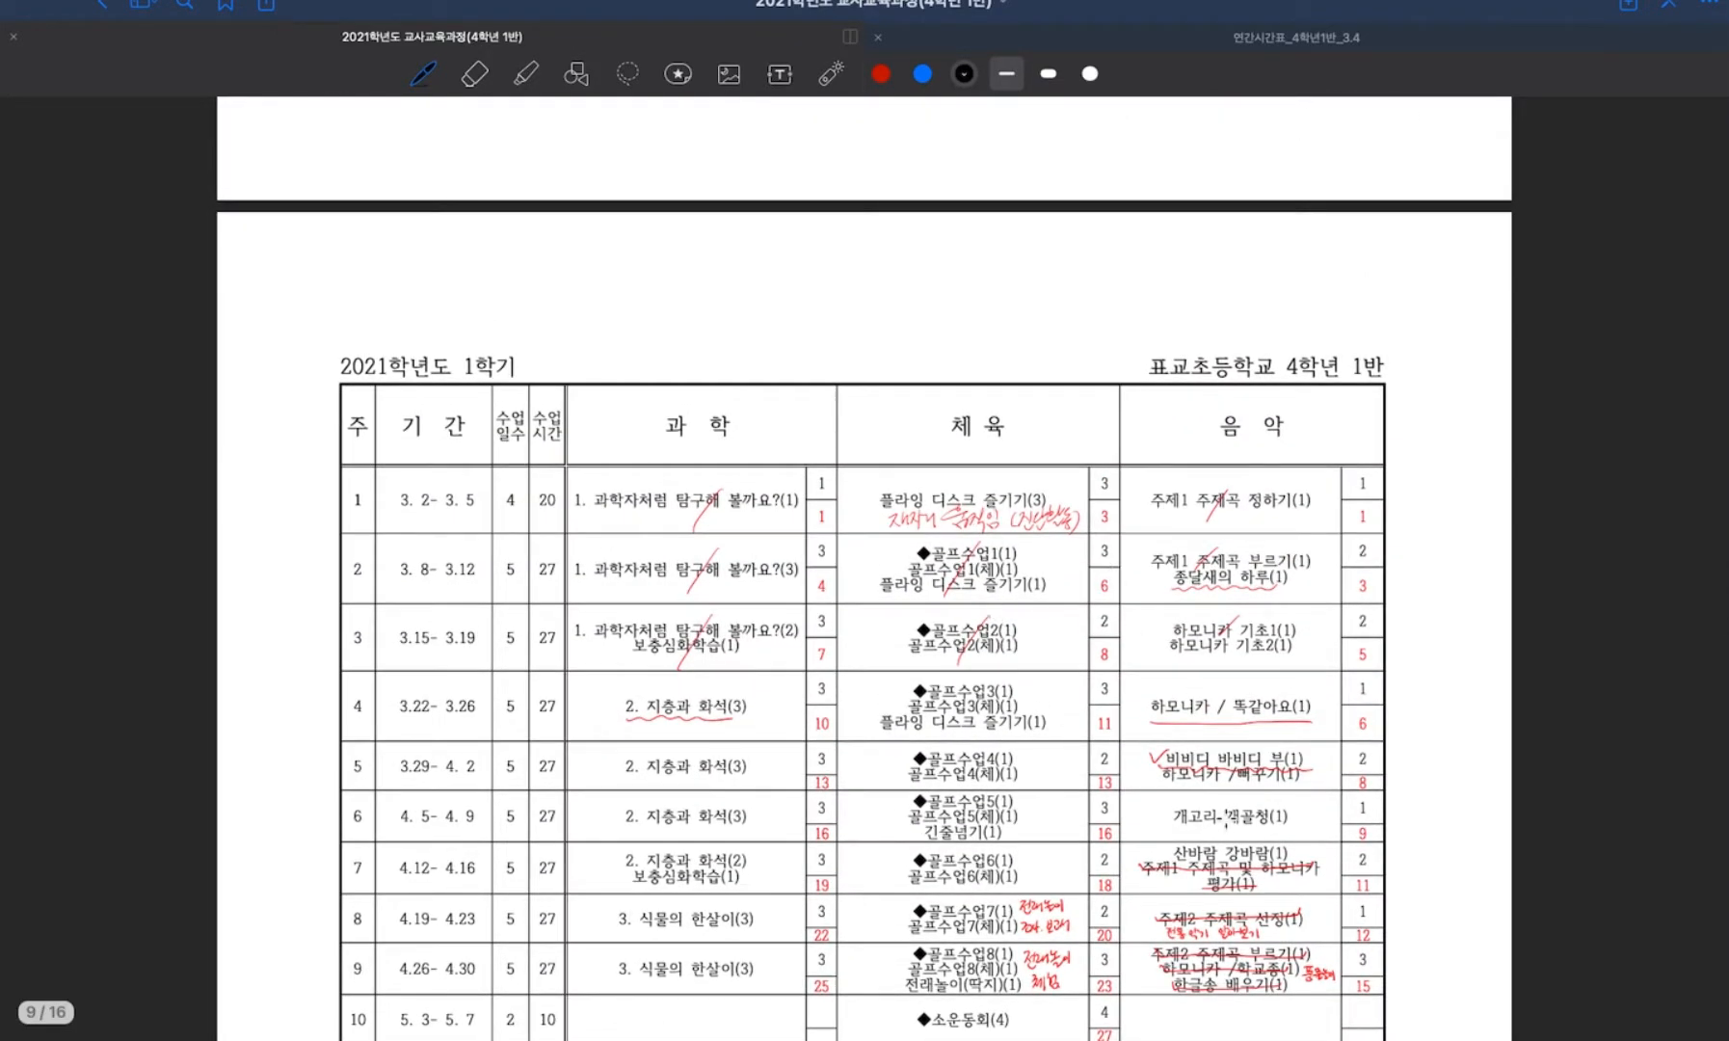
scroll(1124, 806, "up", 20)
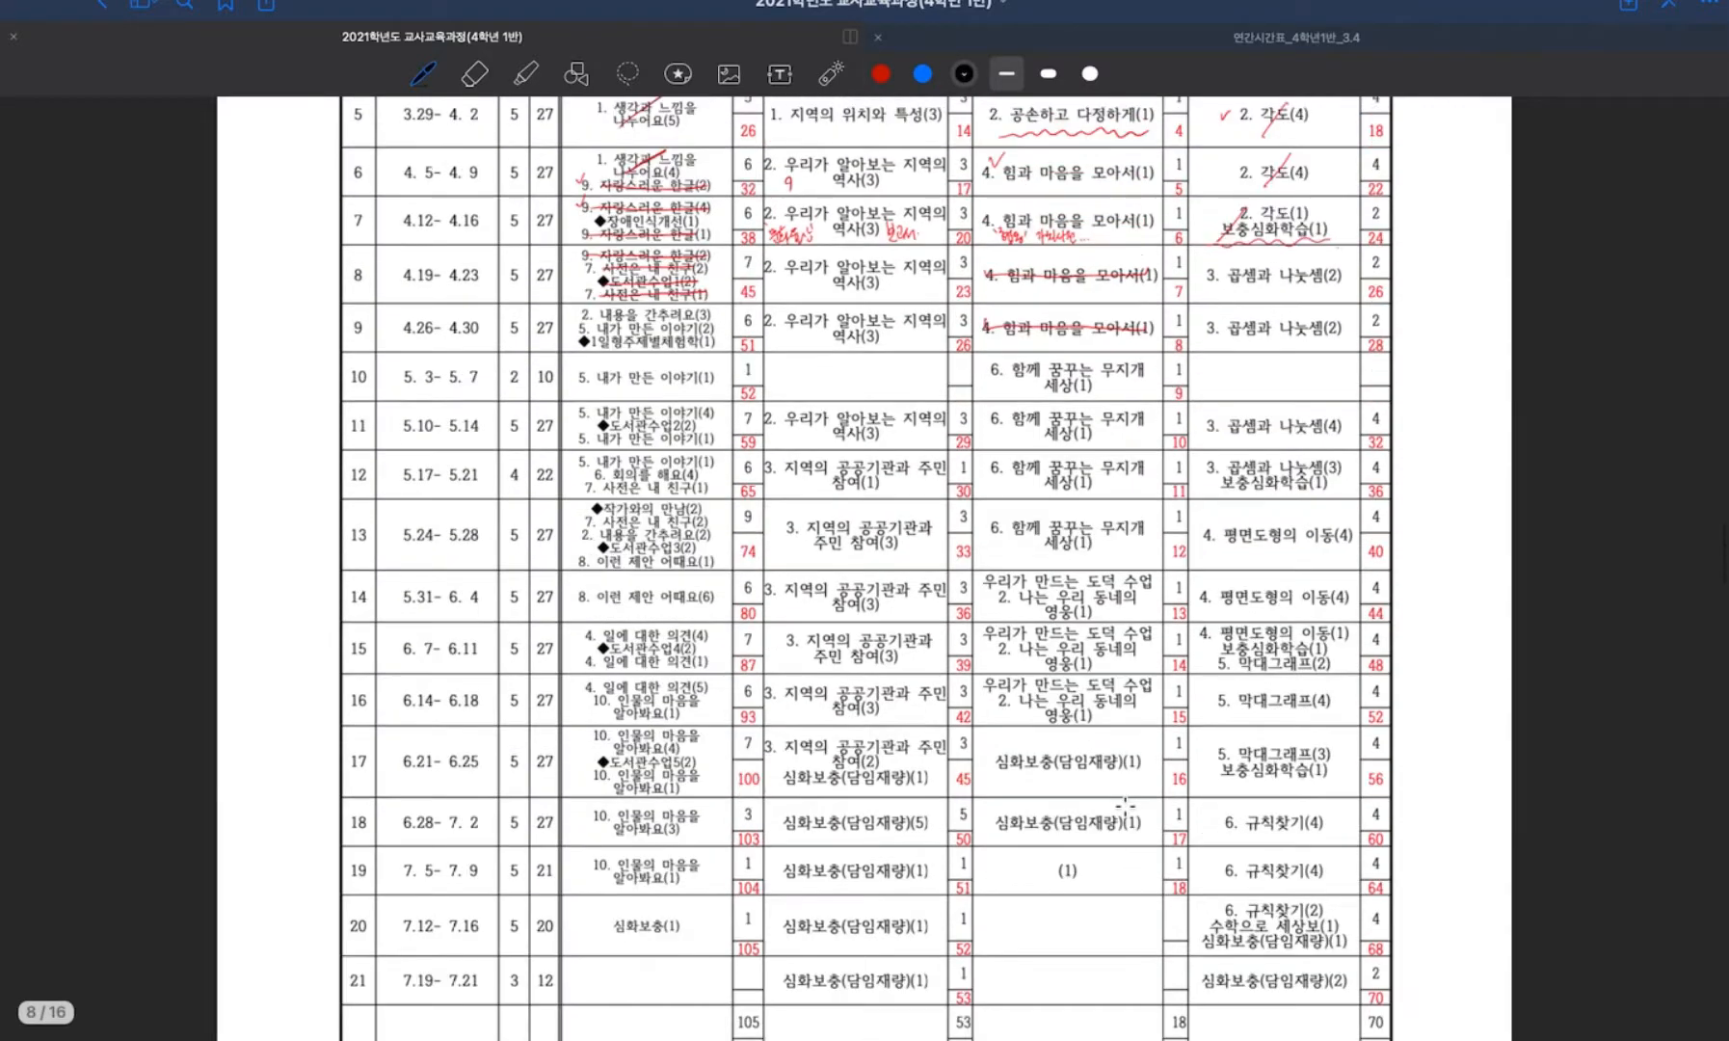
scroll(1124, 804, "up", 12)
Open the 연간시간표_4학년1반_3.4 document in GoodNotes and examine the yearly timetable plan from its beginning.
key("ctrl+Up")
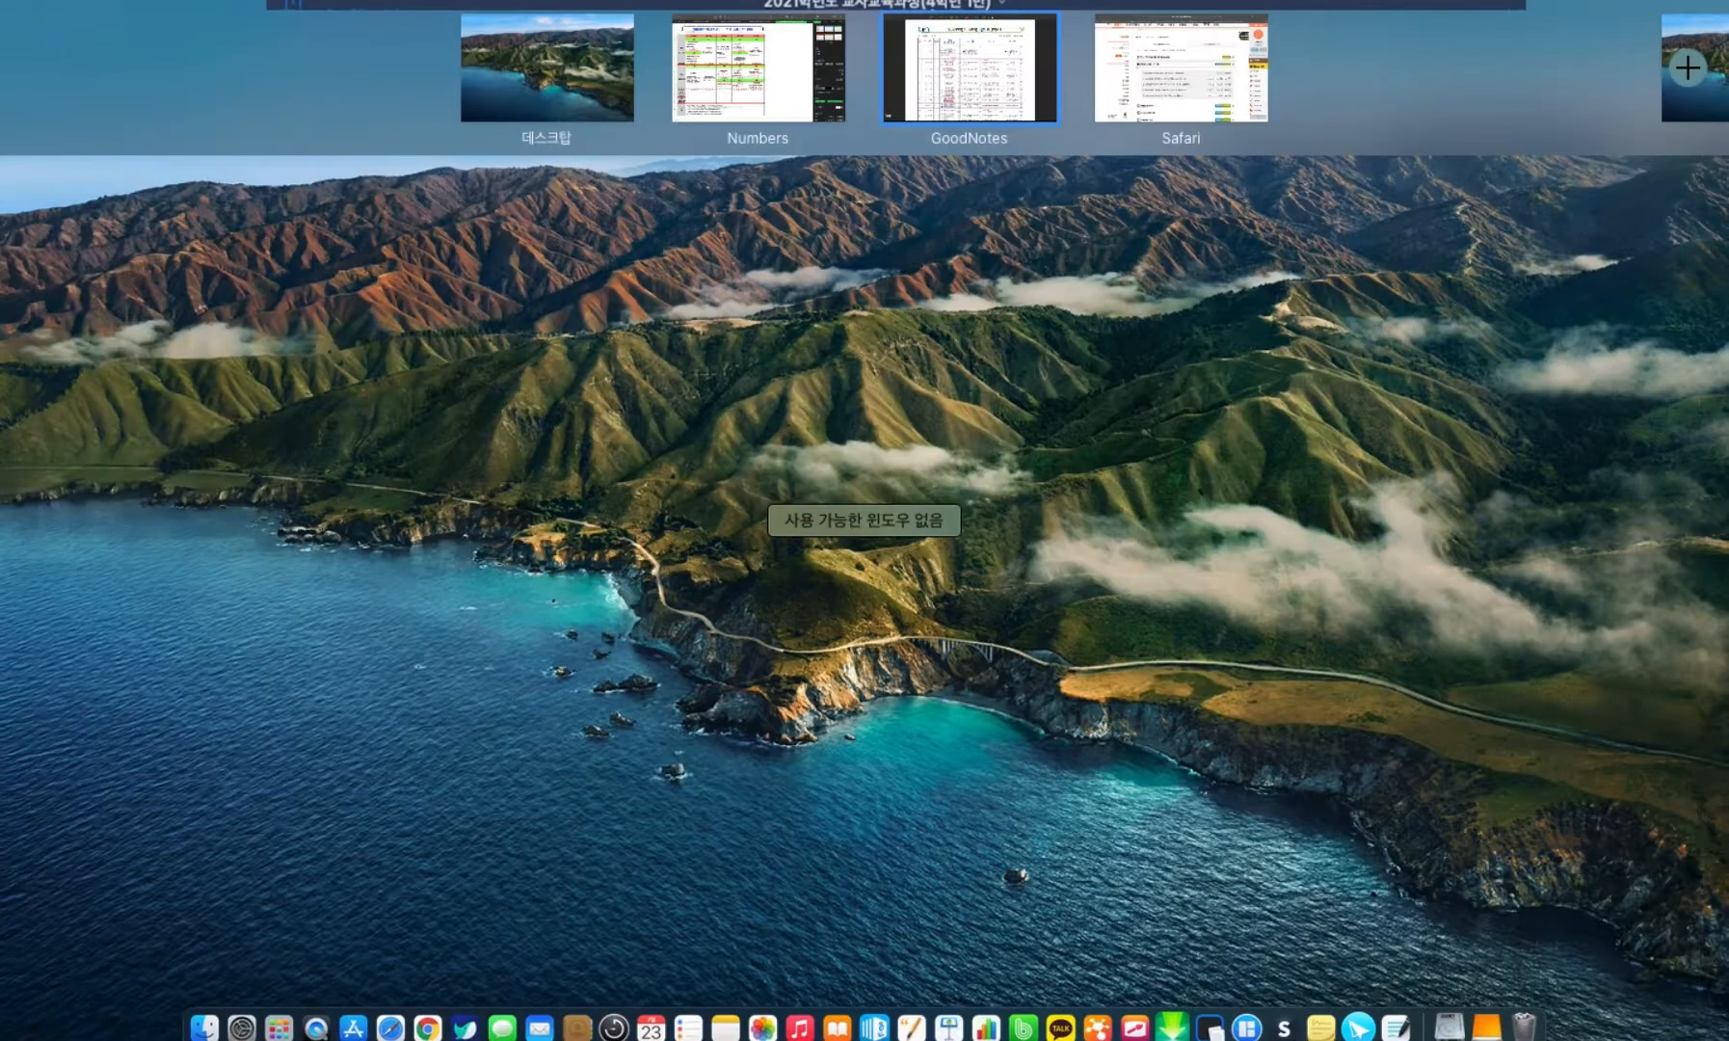
left_click(967, 92)
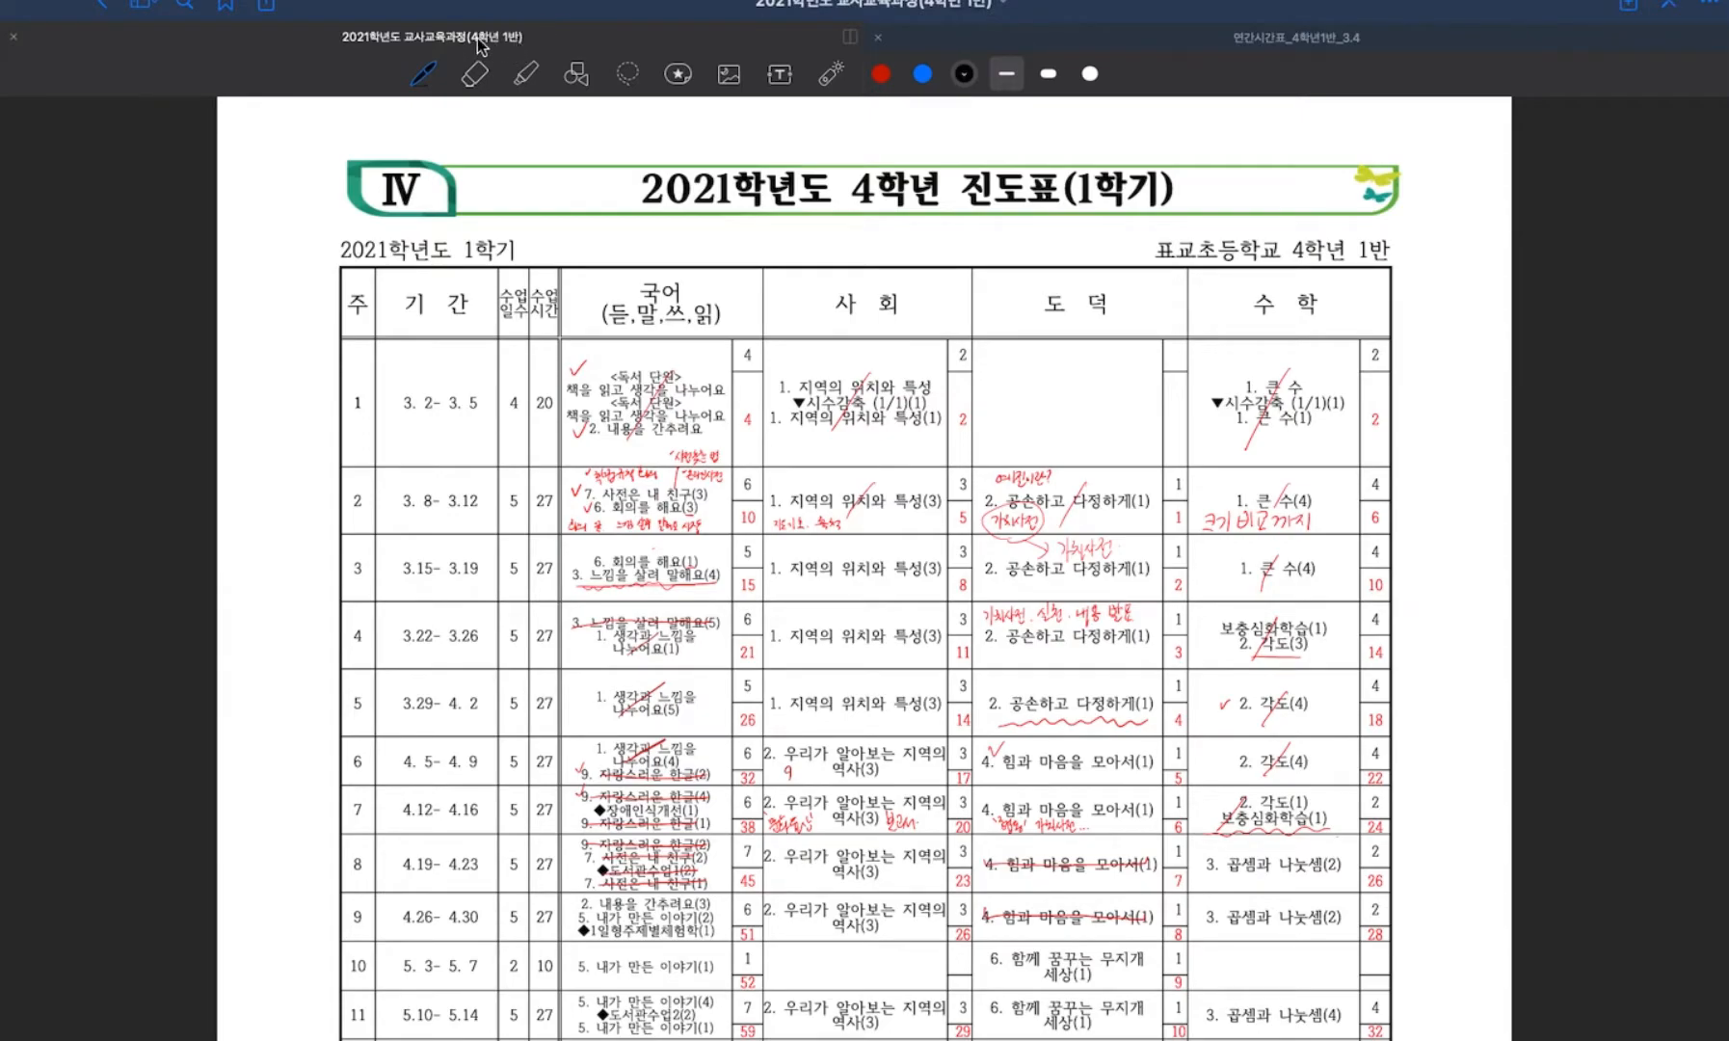
left_click(1332, 44)
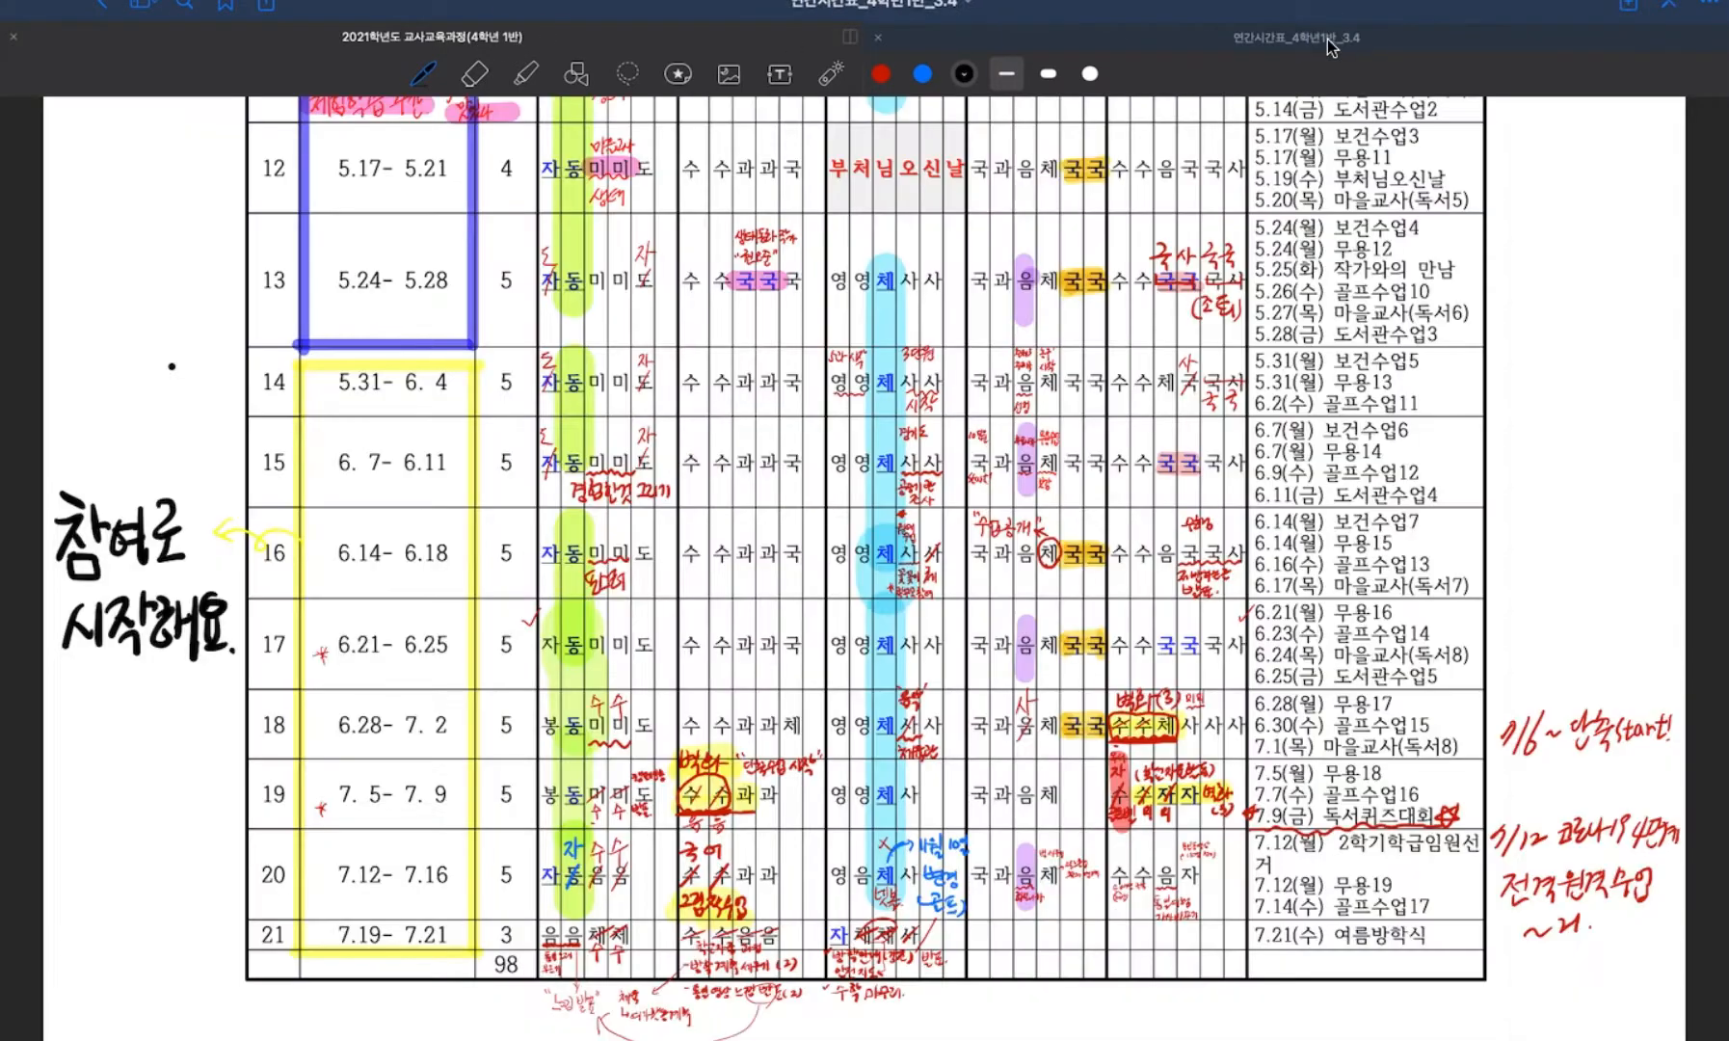
scroll(1099, 256, "up", 10)
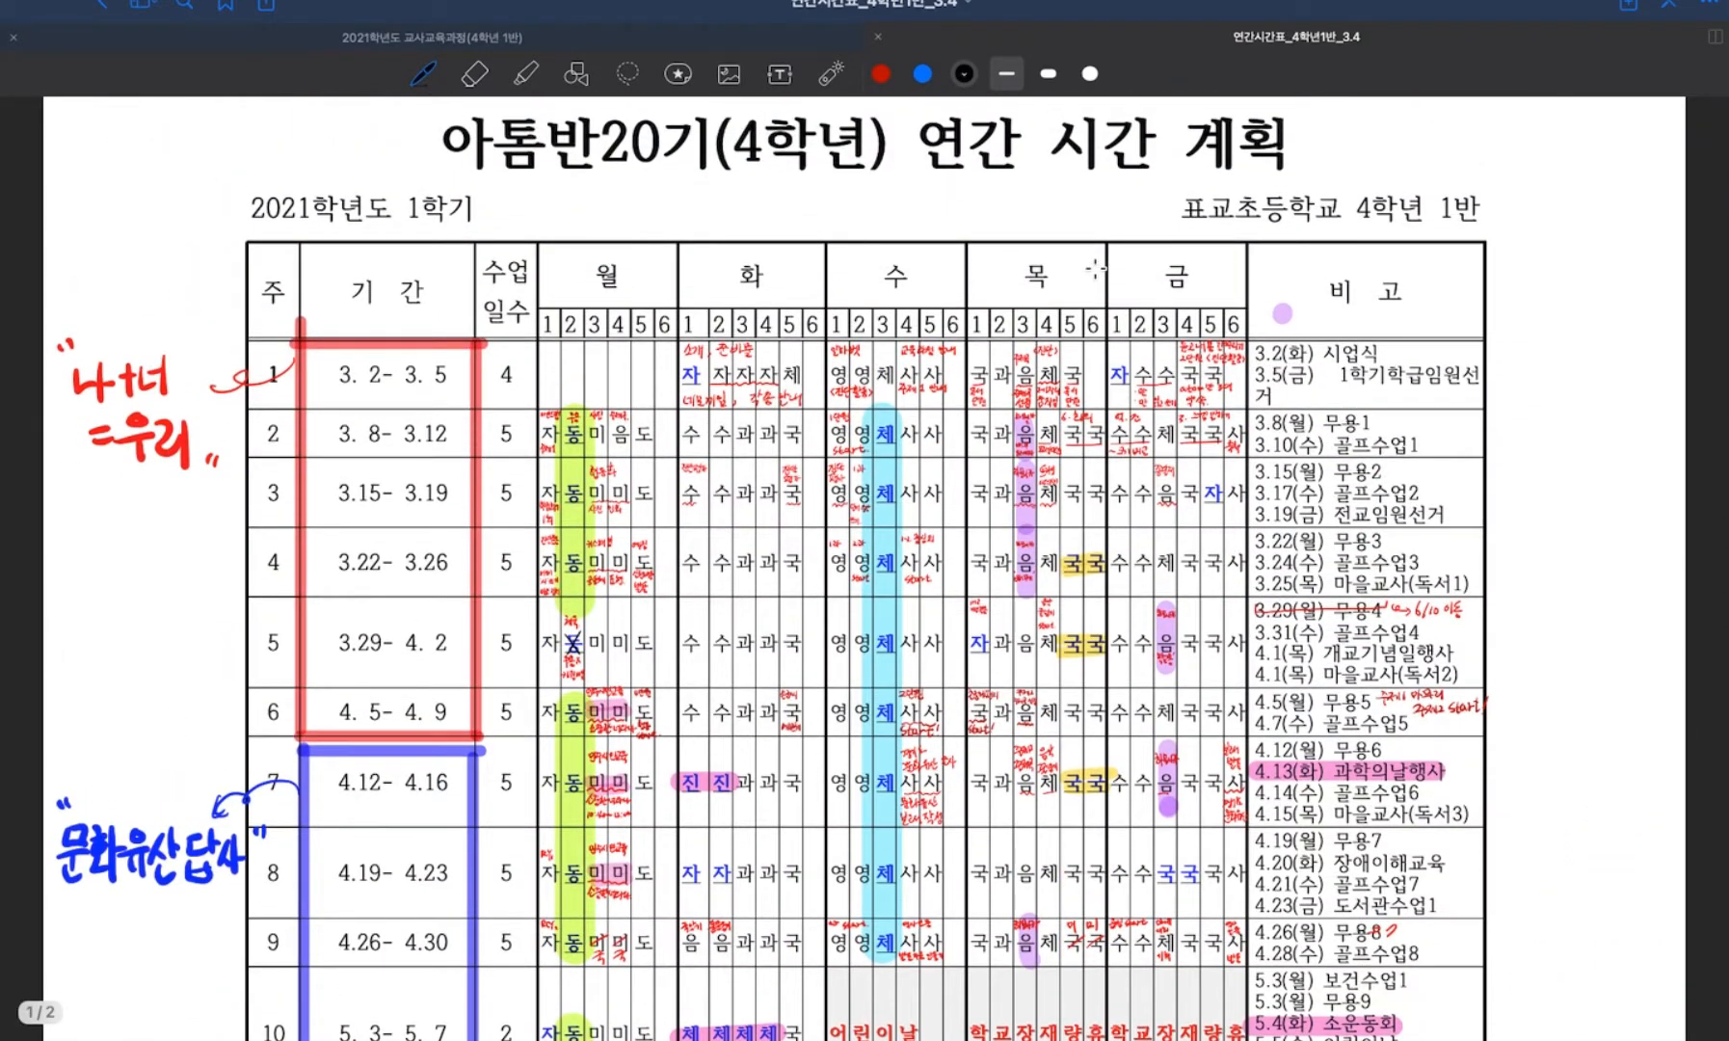
Examine the first-semester yearly timetable from week 1 through week 21, including the handwritten notes and remarks.
scroll(1095, 268, "down", 2)
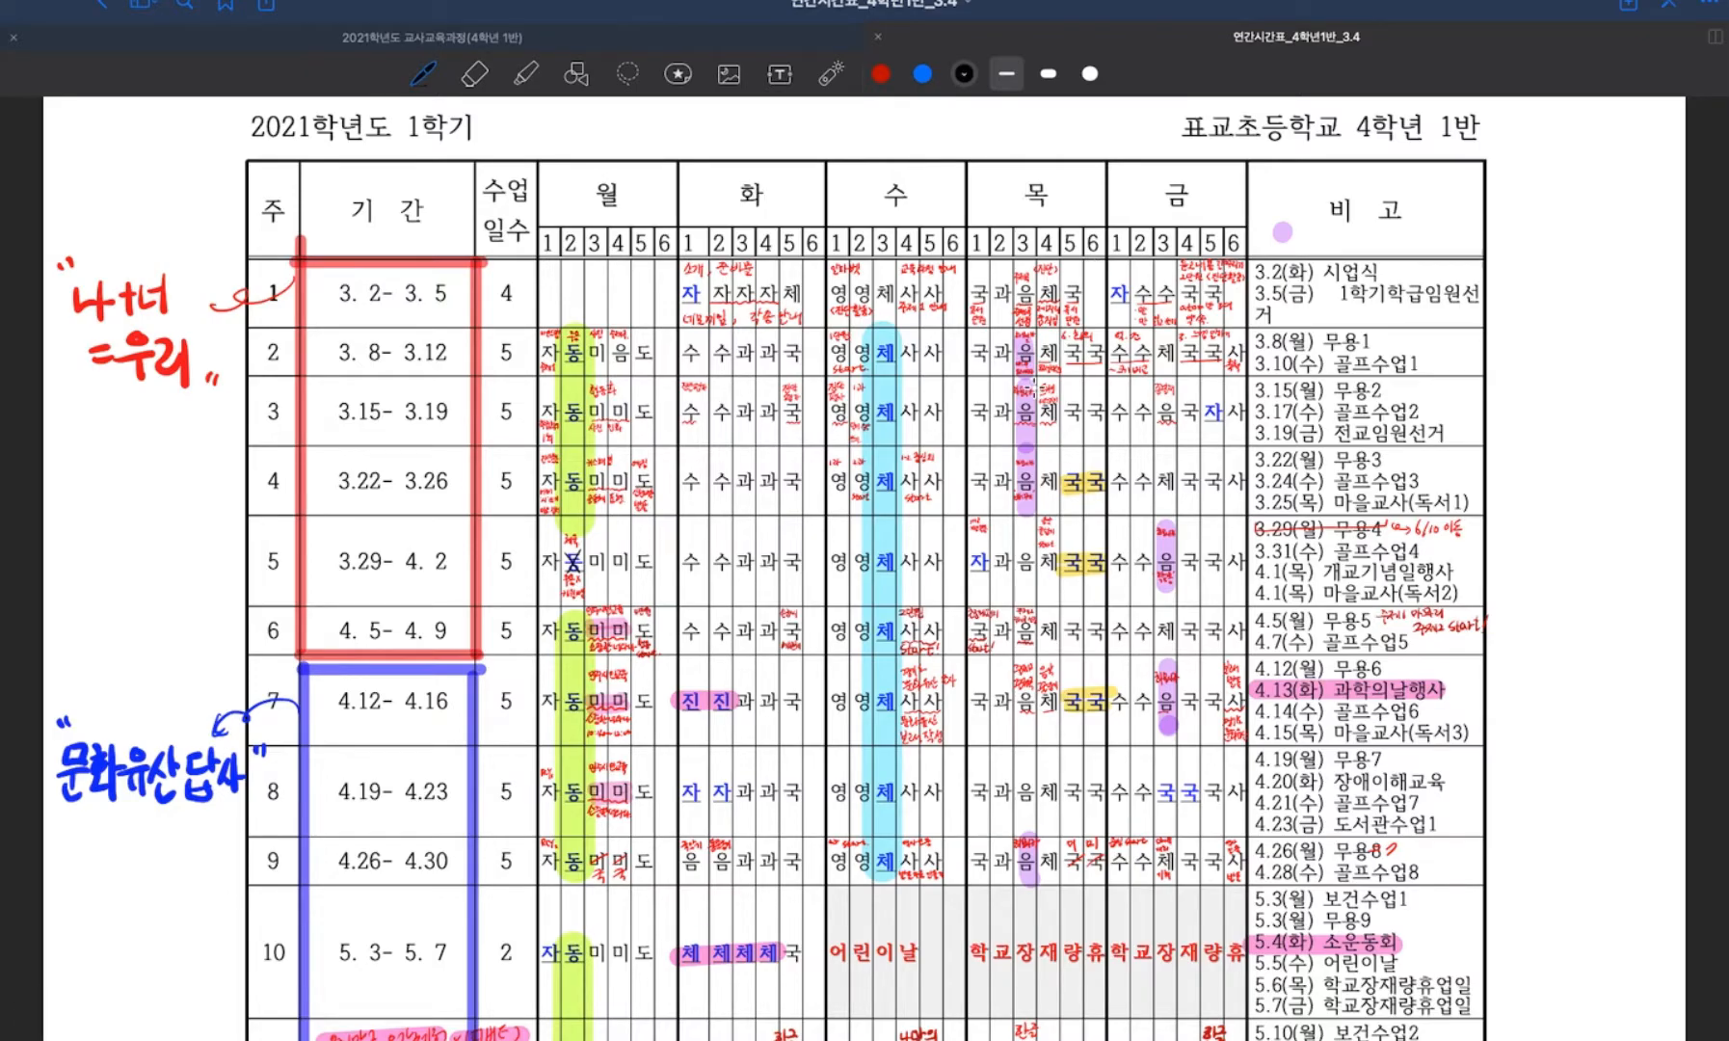
scroll(1031, 386, "down", 10)
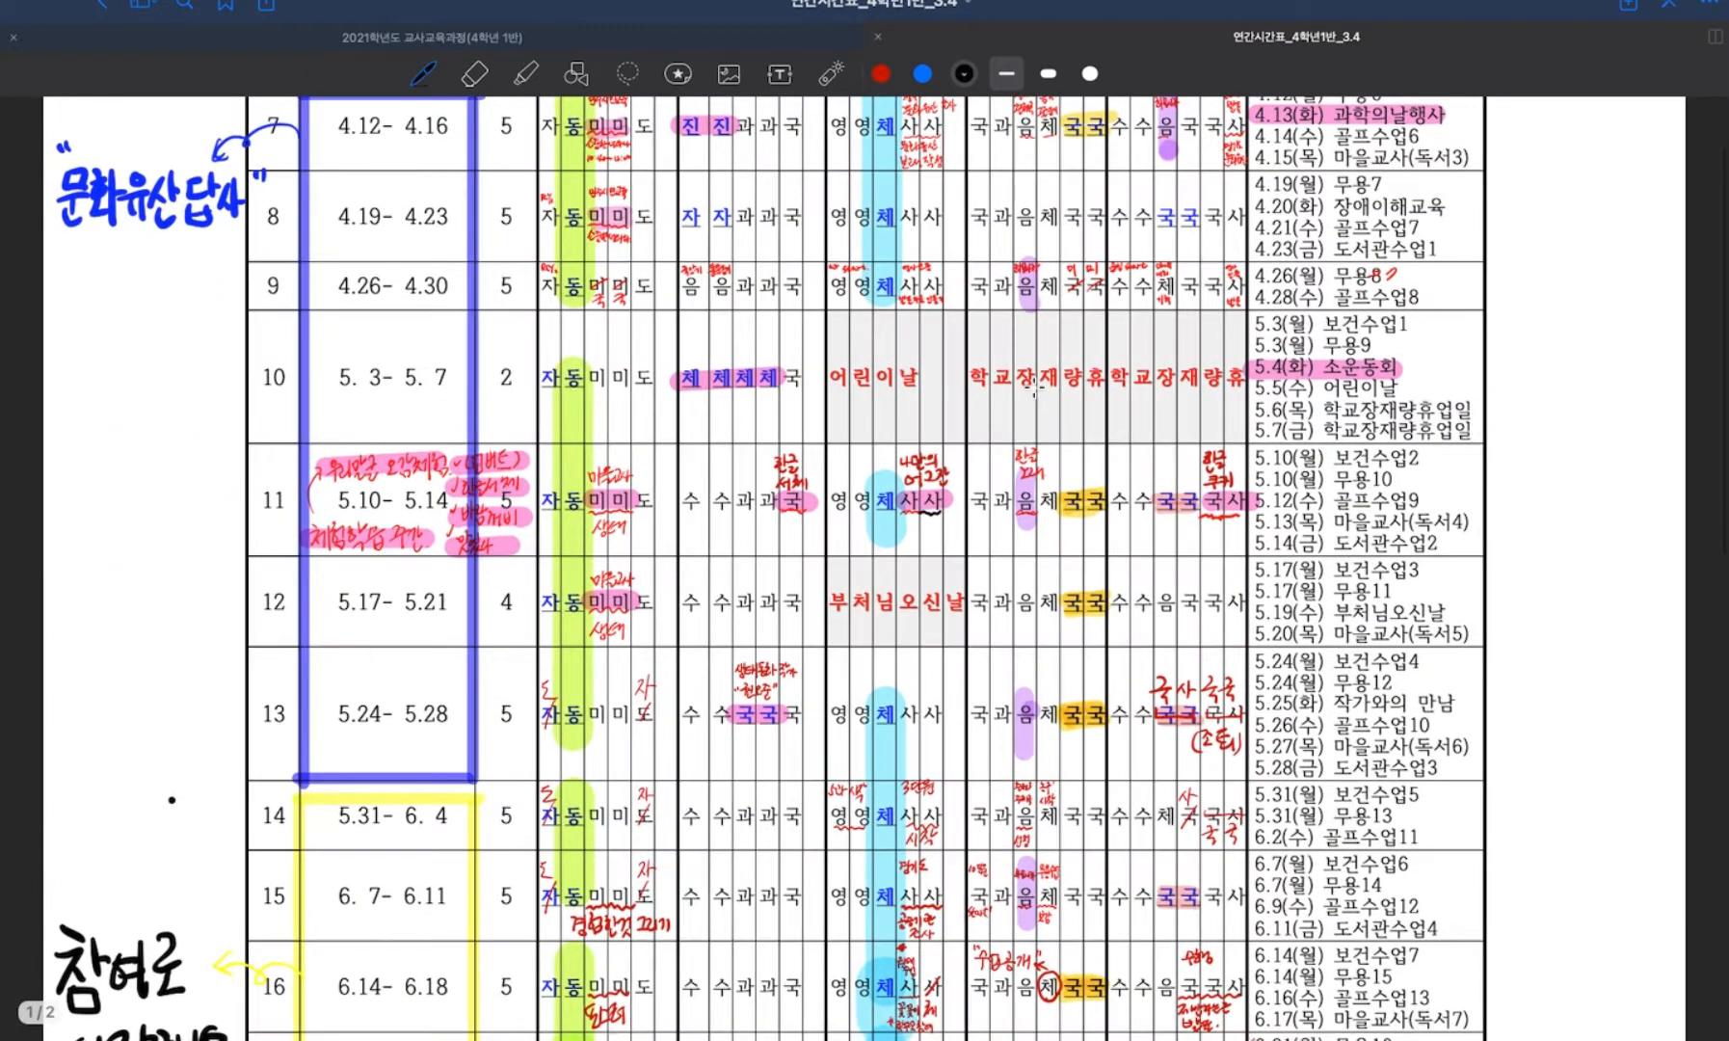
scroll(1037, 389, "down", 8)
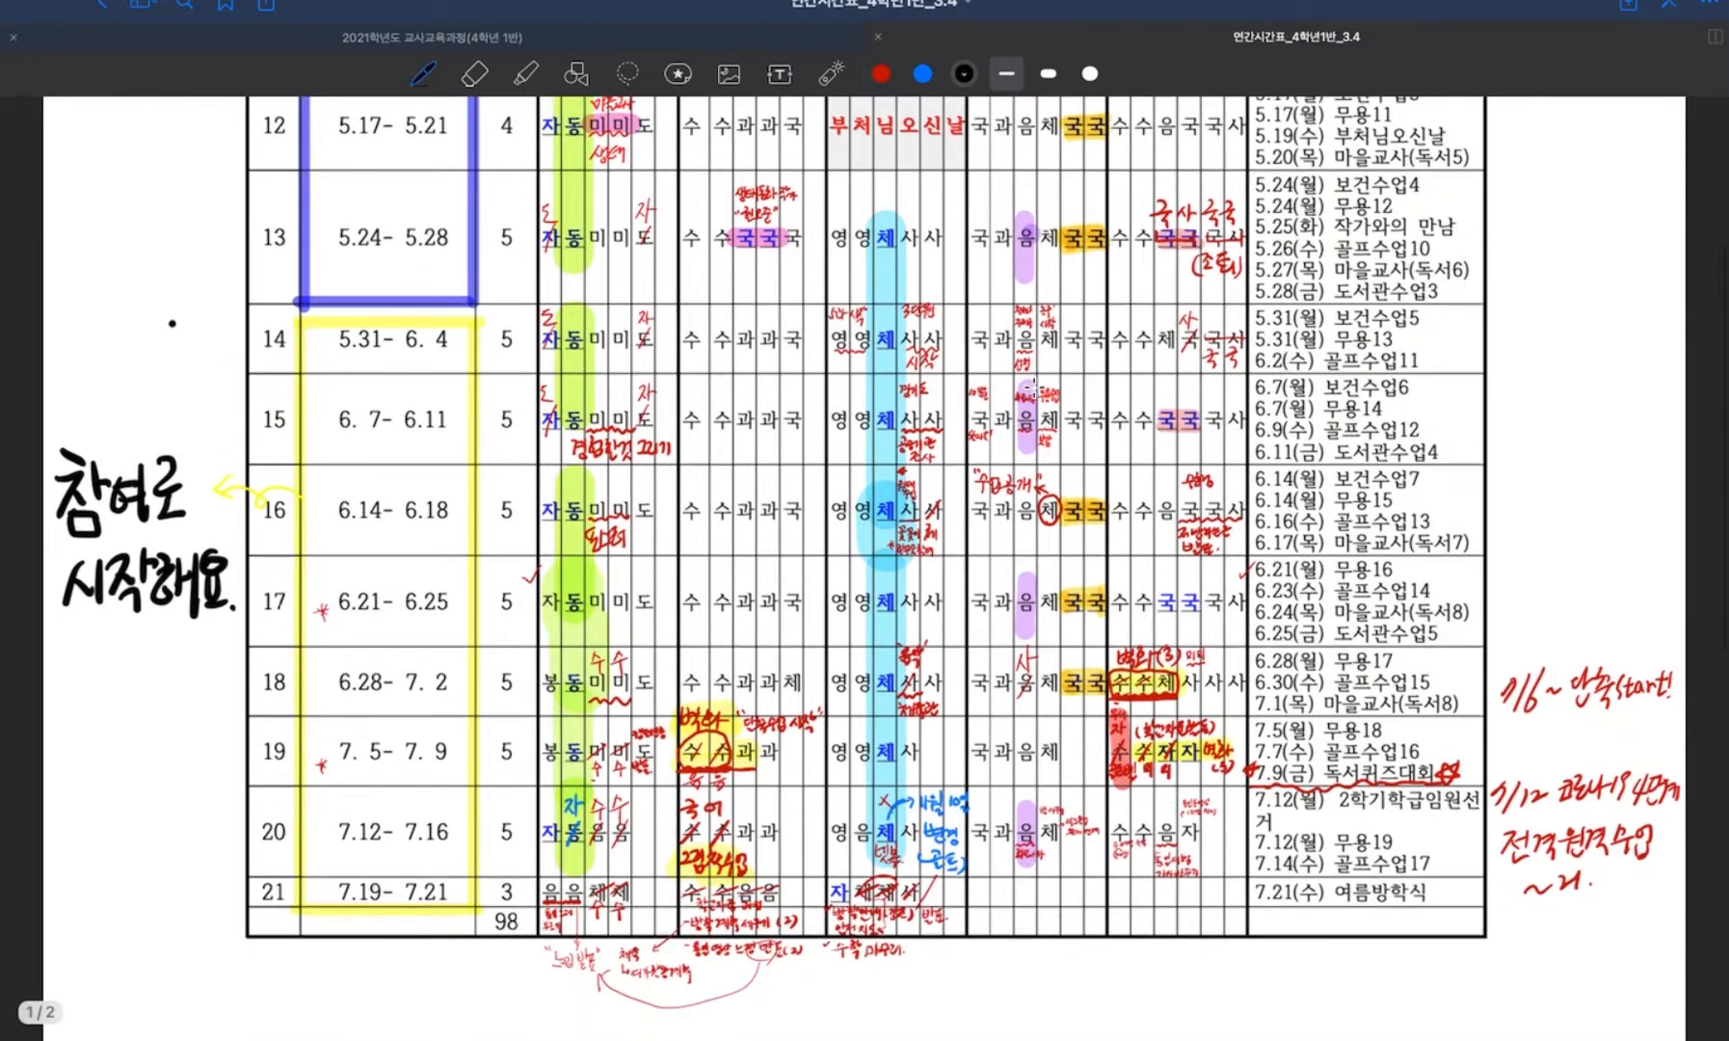
scroll(1034, 387, "up", 19)
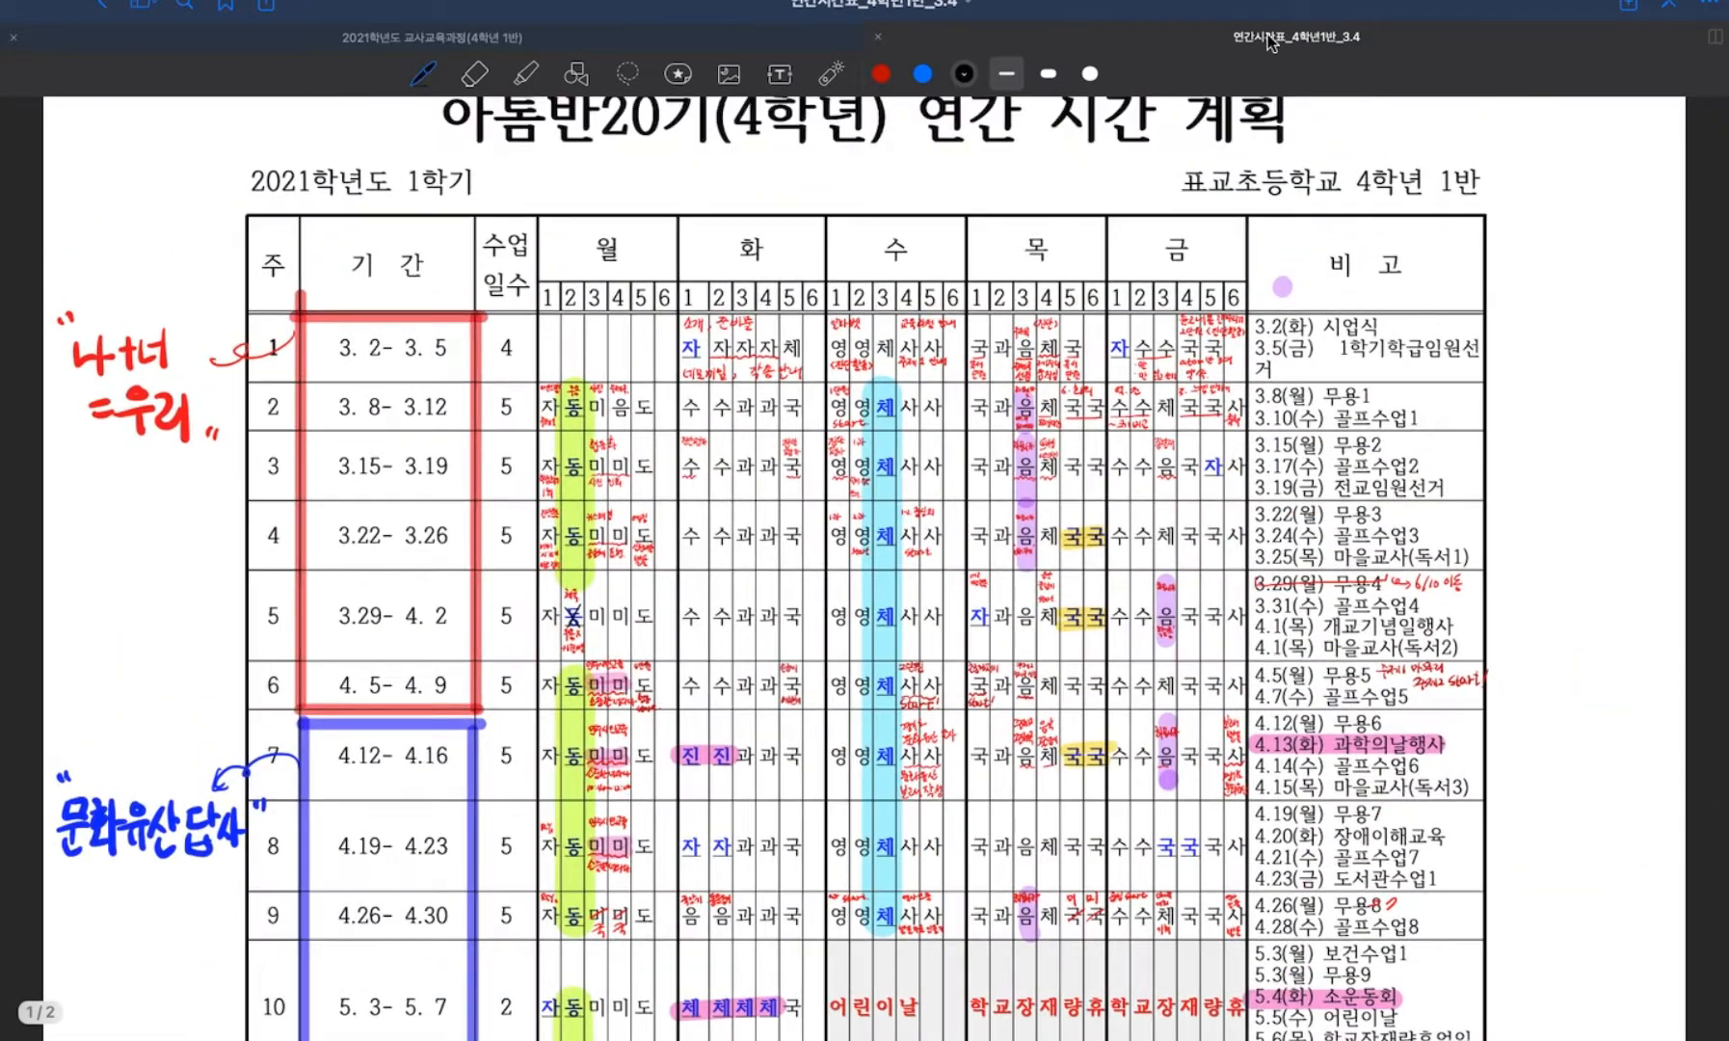
Check the 국어, 사회, 도덕 and 수학 progress table in 2021학년도 교사교육과정(4학년 1반), and return to the yearly timetable document.
left_click(554, 42)
scroll(829, 431, "down", 1)
scroll(828, 431, "down", 9)
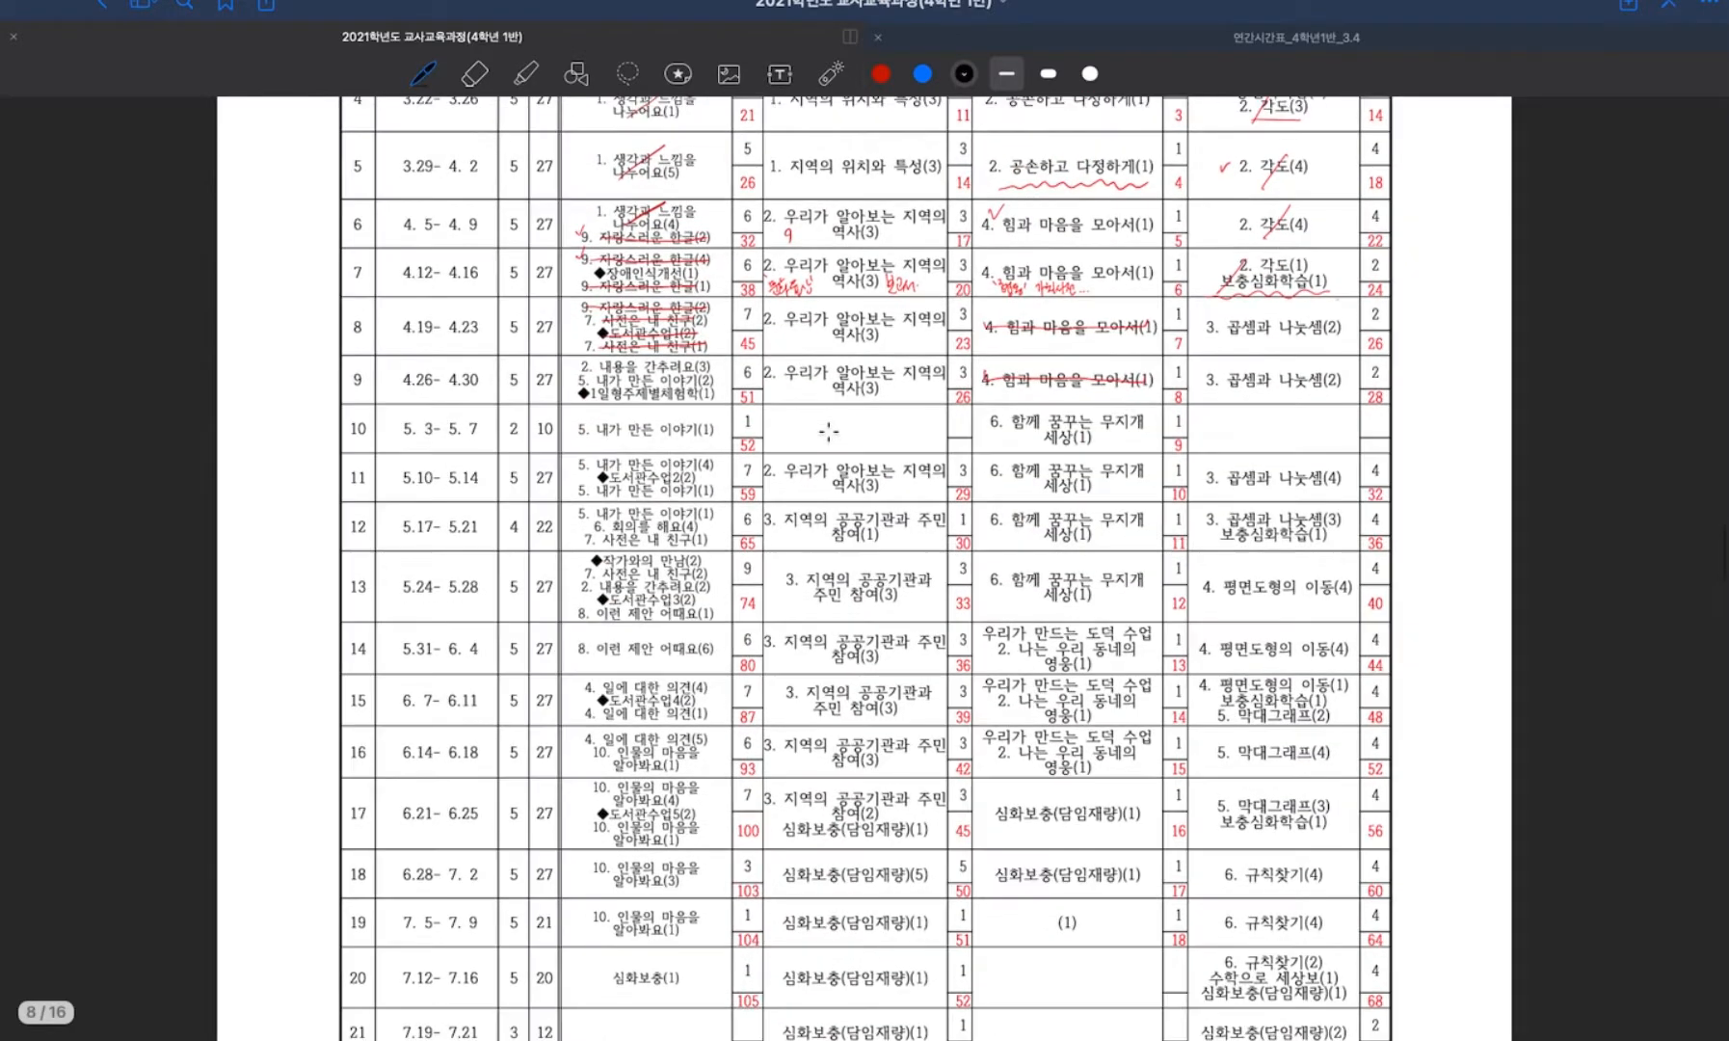
scroll(829, 431, "up", 9)
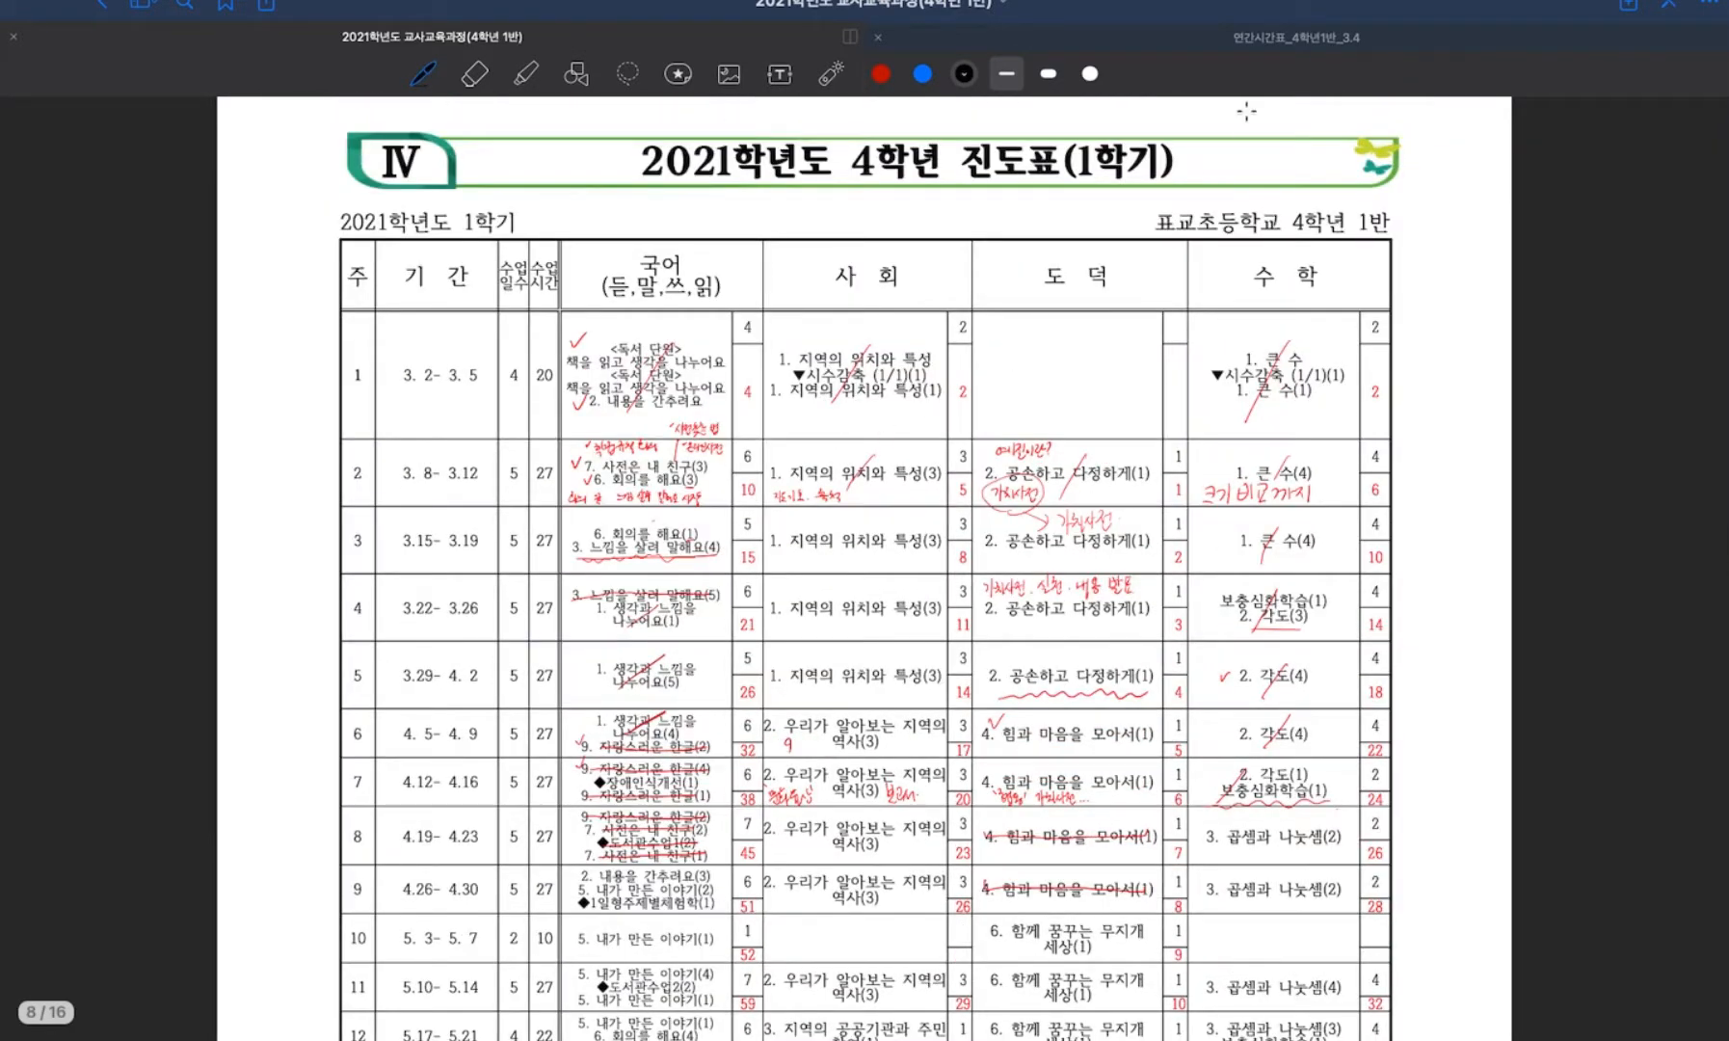
left_click(1281, 42)
Switch to the 21호 sheet in Numbers and review Monday's subject cells, 자율 and 수학.
key("ctrl+Up")
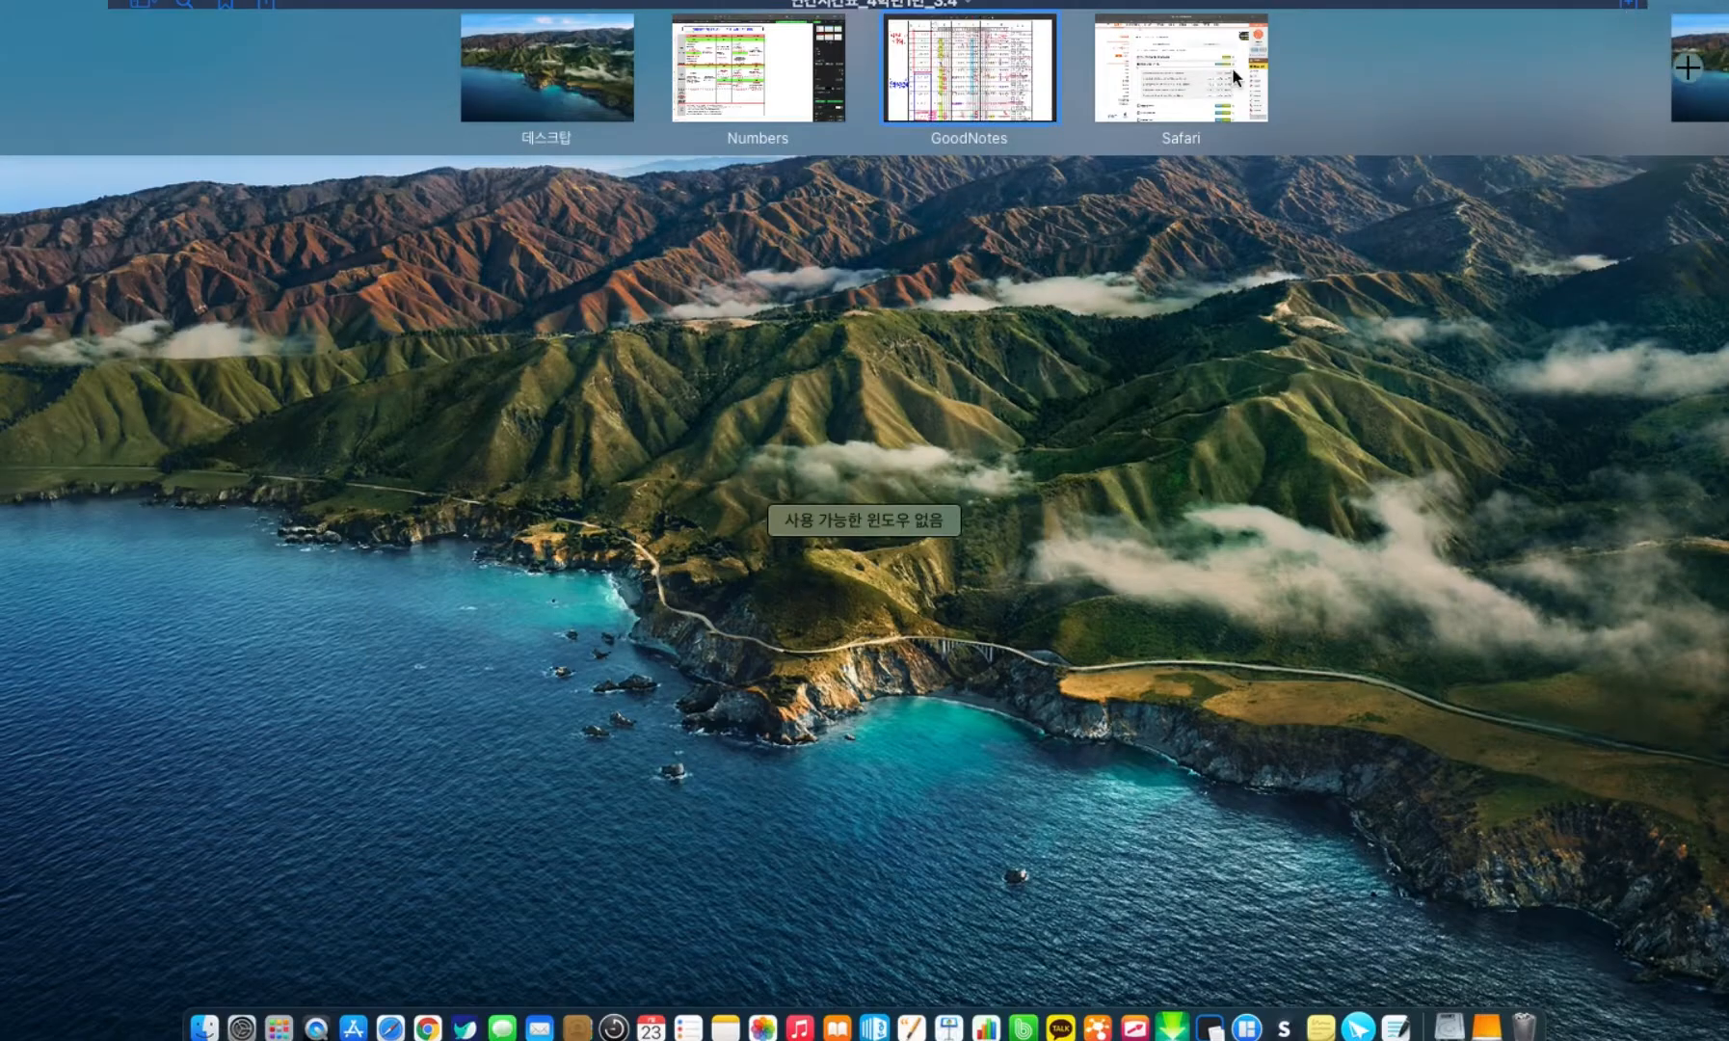
left_click(723, 83)
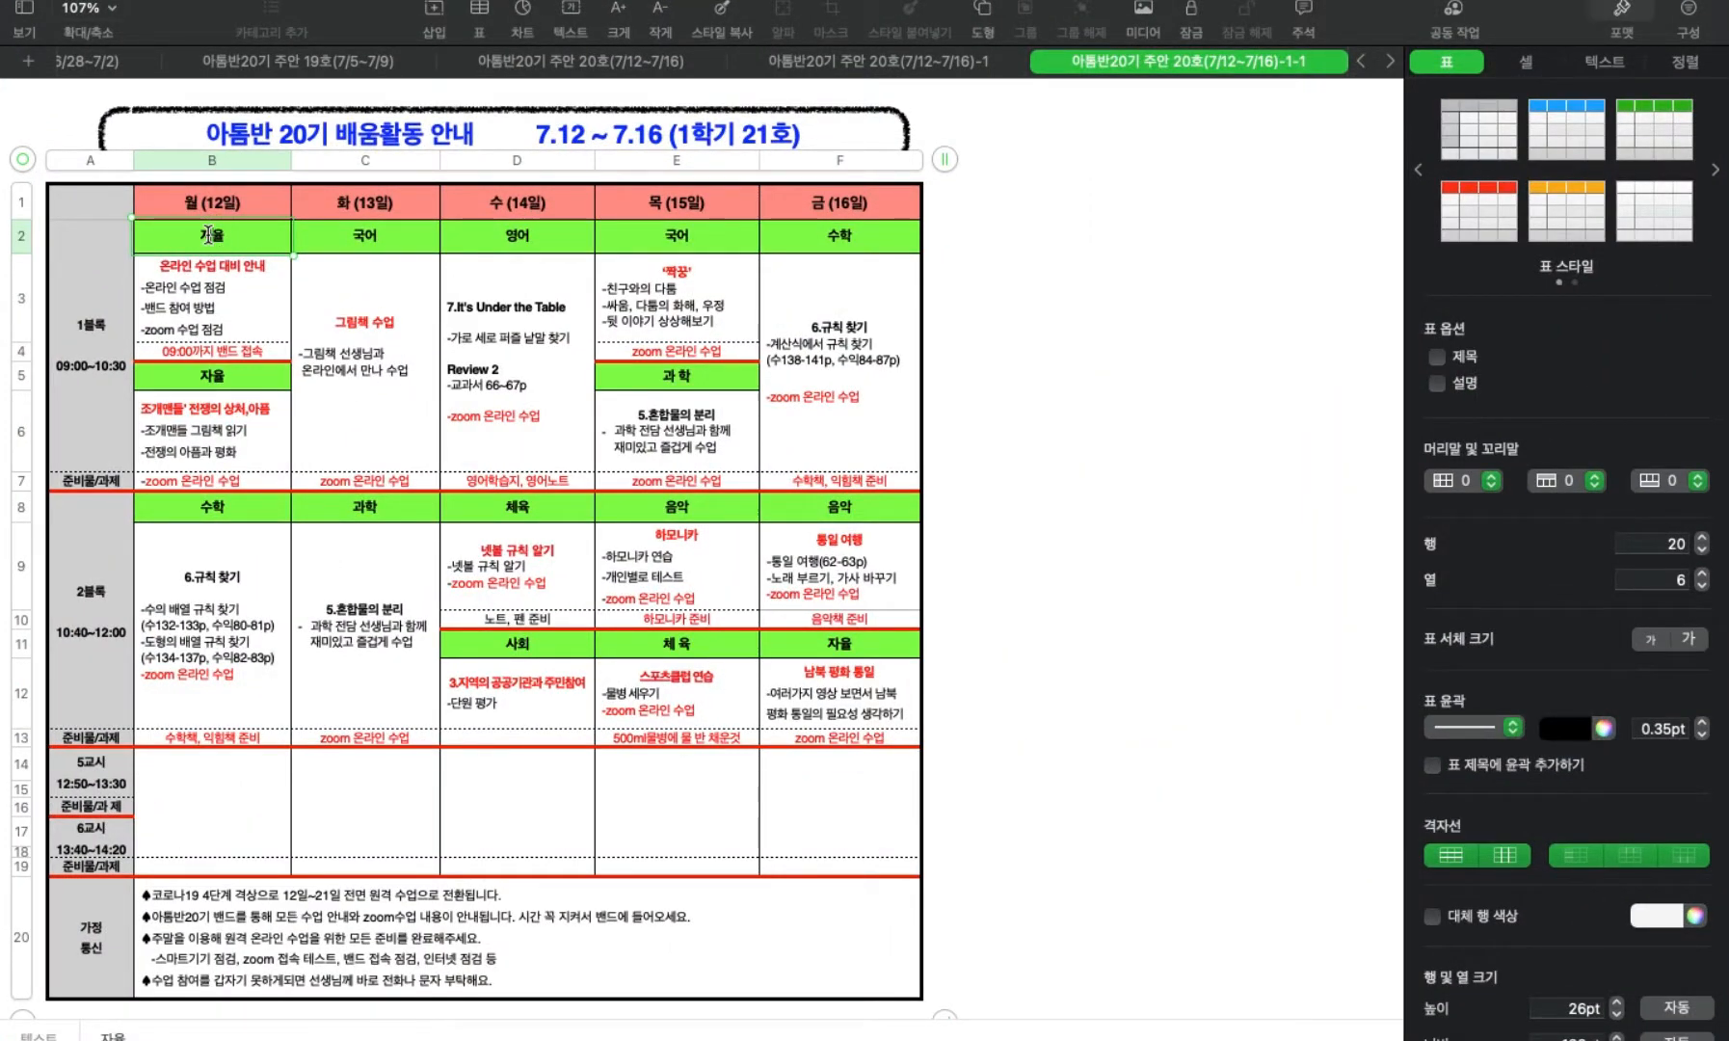
left_click(213, 378)
left_click(214, 511)
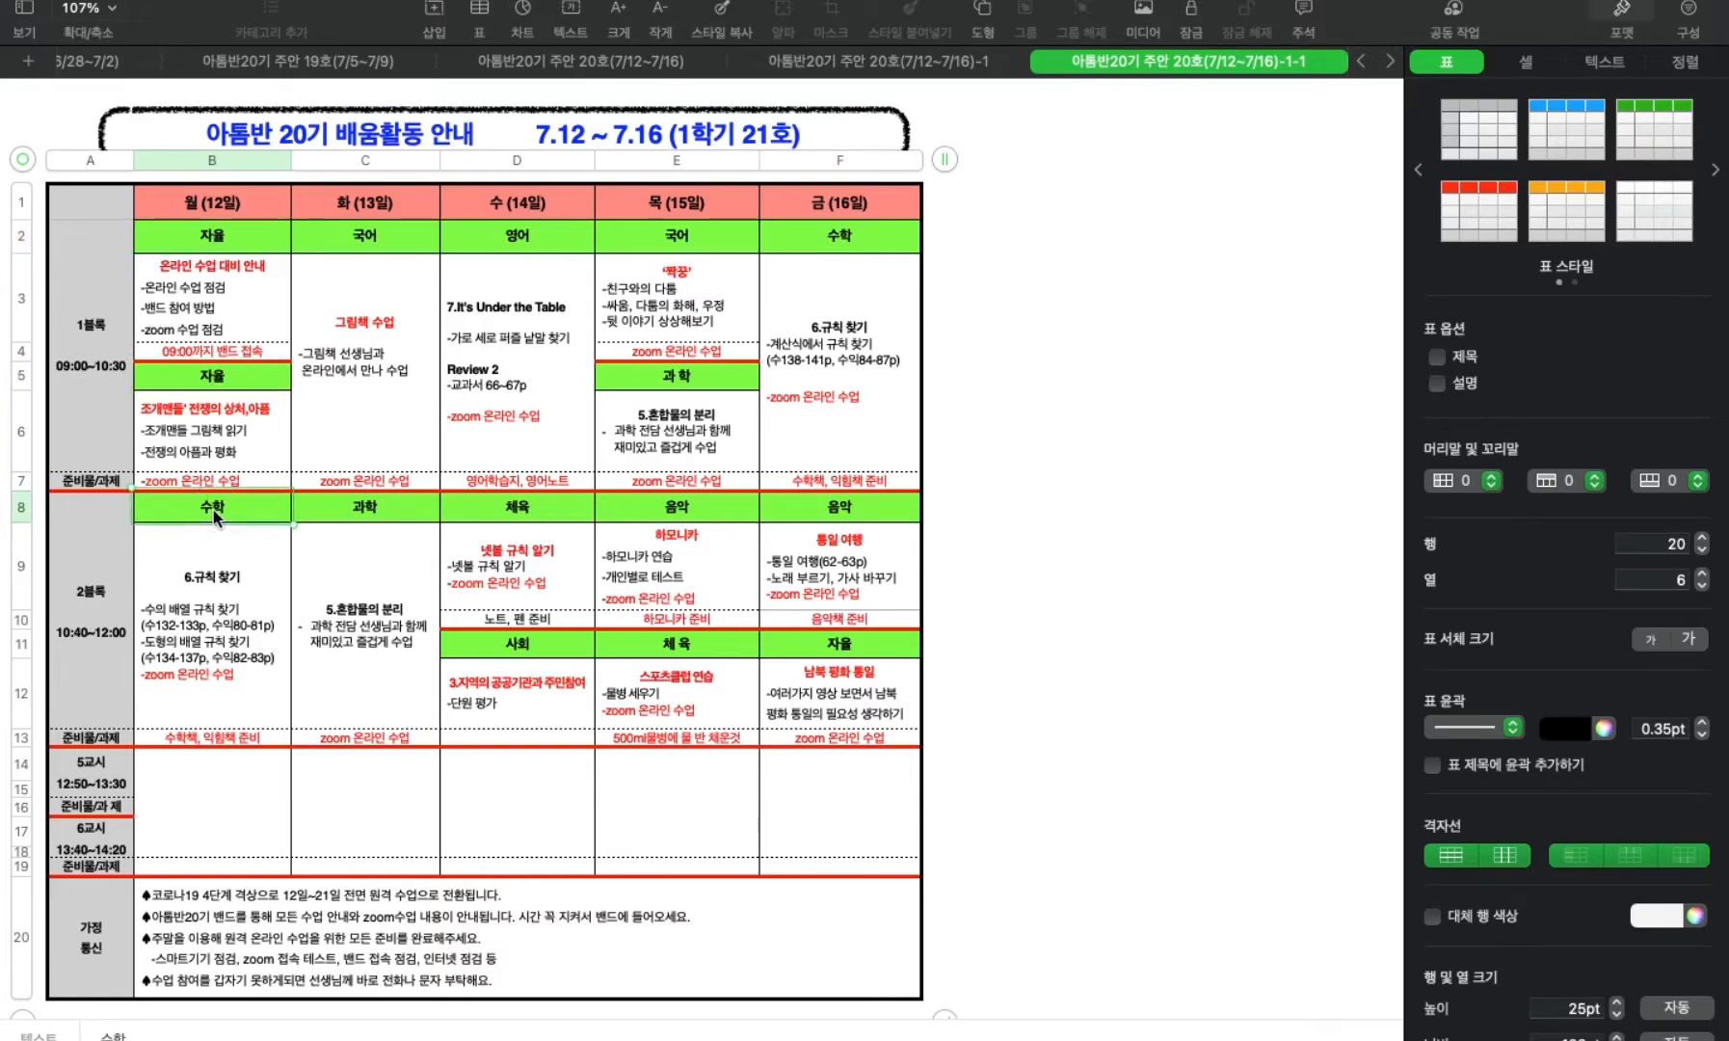
Switch to GoodNotes and consult the grade 4 first-semester progress table in the 교사교육과정 document.
key("ctrl+Up")
left_click(999, 97)
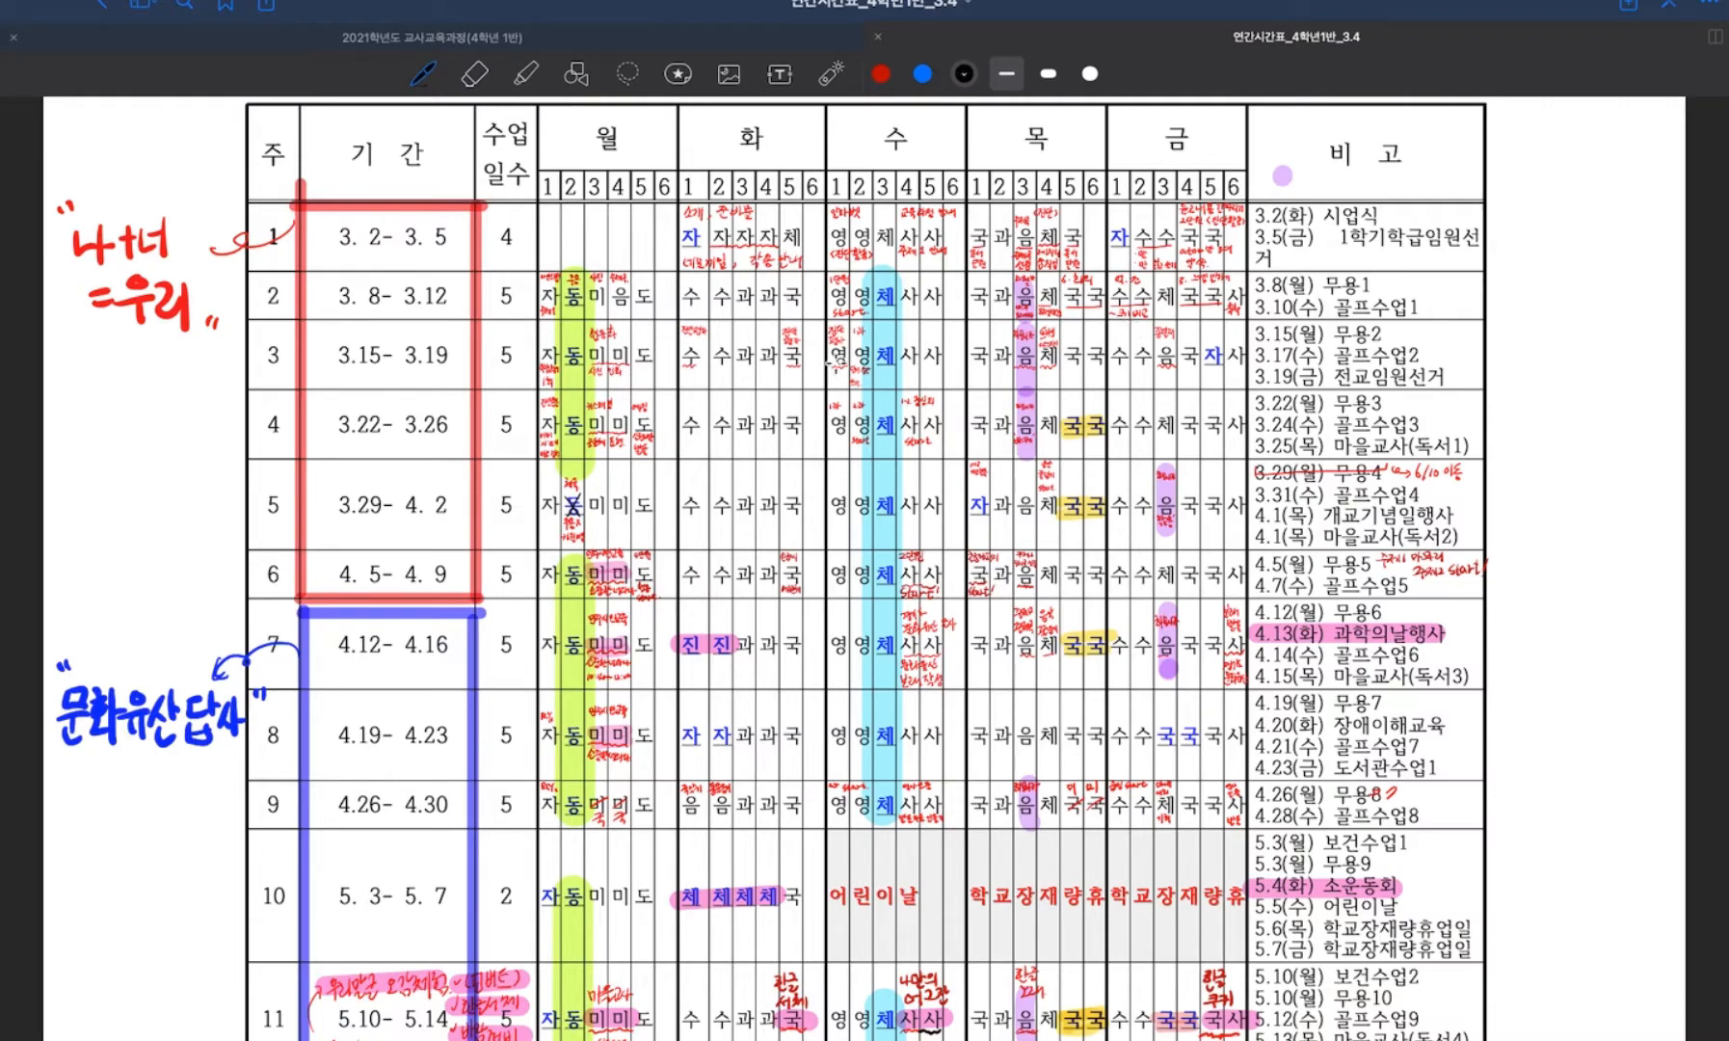
left_click(513, 39)
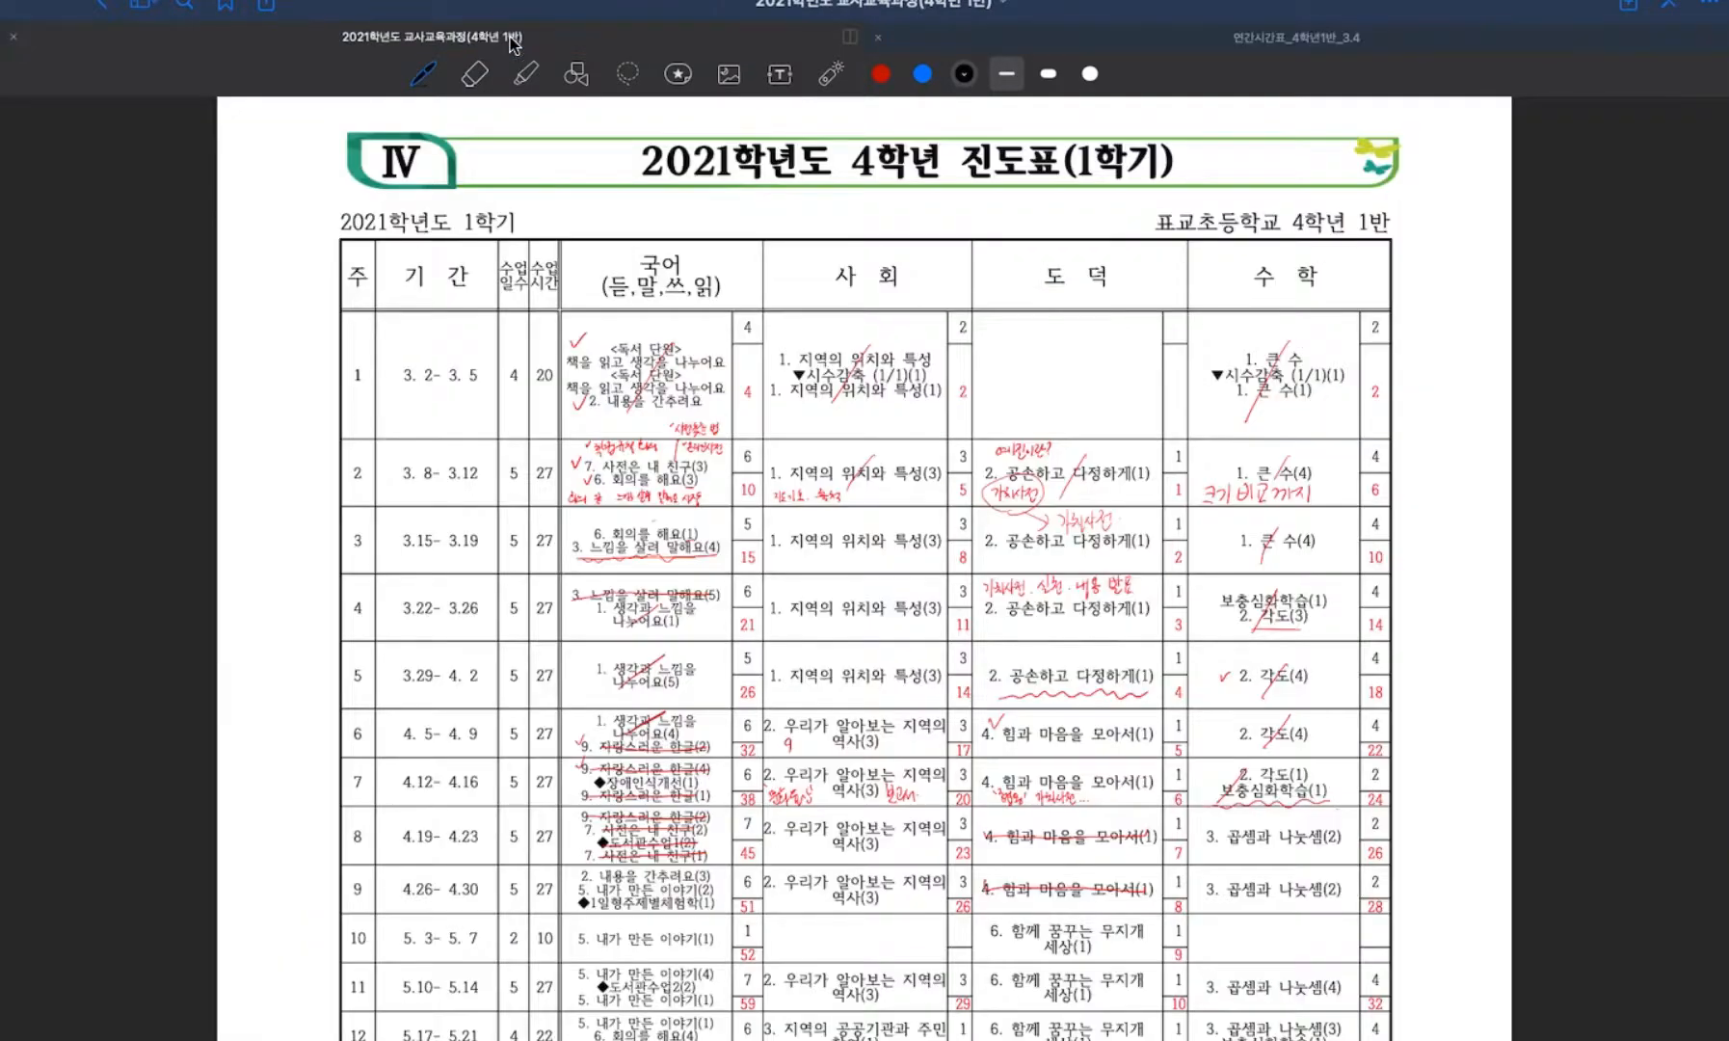
scroll(681, 578, "down", 3)
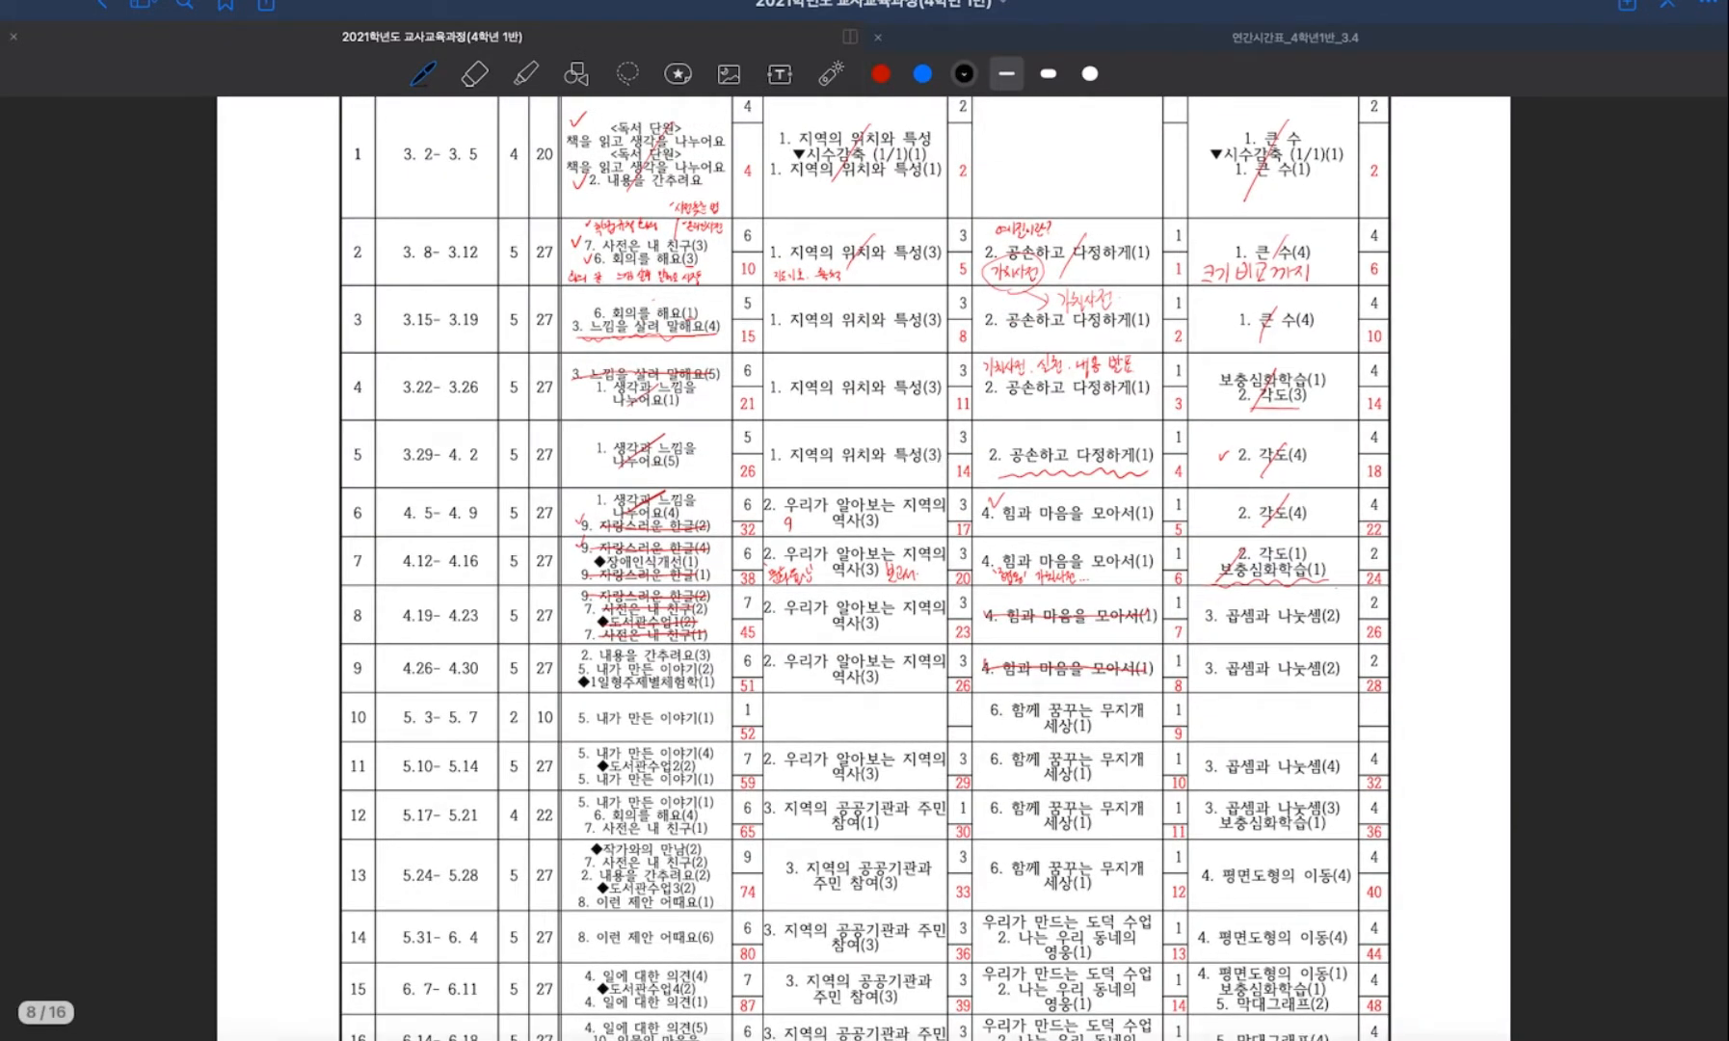
Switch to Numbers and open Monday's 수학 cell text on 6.규칙 찾기 to review its lesson topics and page ranges.
key("ctrl+Up")
left_click(757, 89)
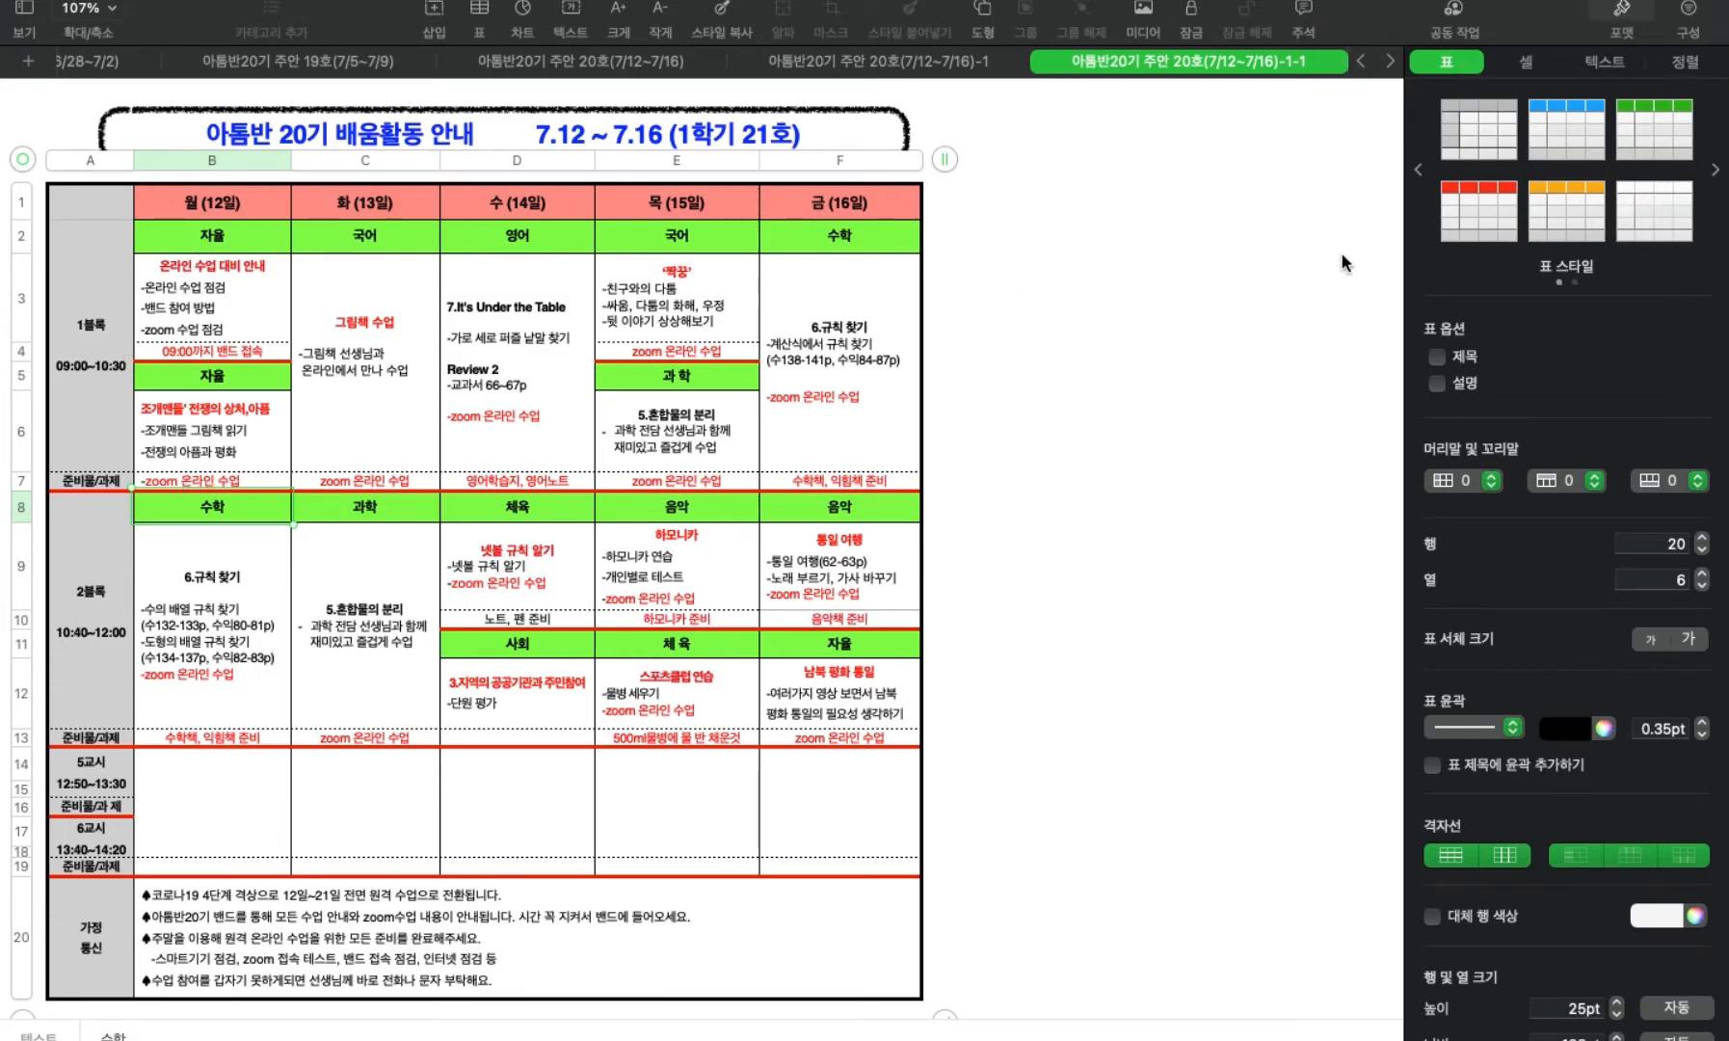
left_click(233, 678)
left_click(161, 620)
left_click_drag(156, 614, 255, 663)
left_click(270, 655)
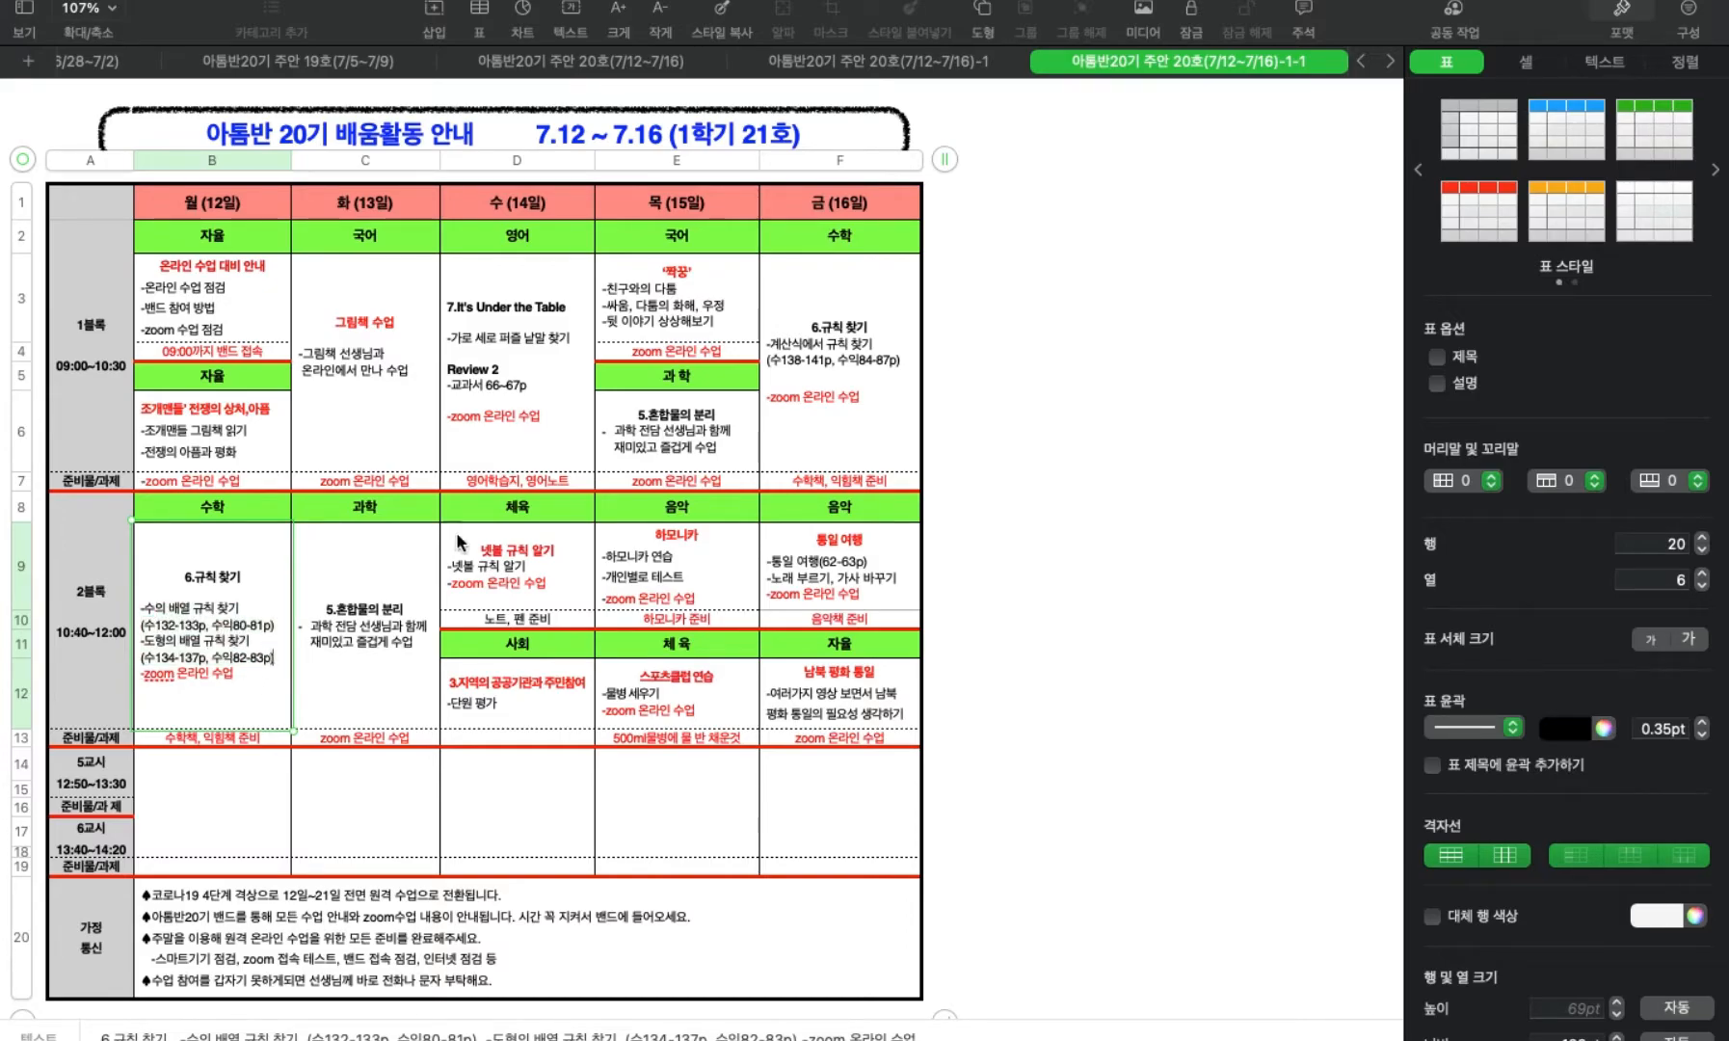
Switch to i-Scream in Safari and examine the grade 4 수학 lessons of unit 6, 규칙 찾기, with their page ranges.
key("ctrl+Up")
left_click(1193, 80)
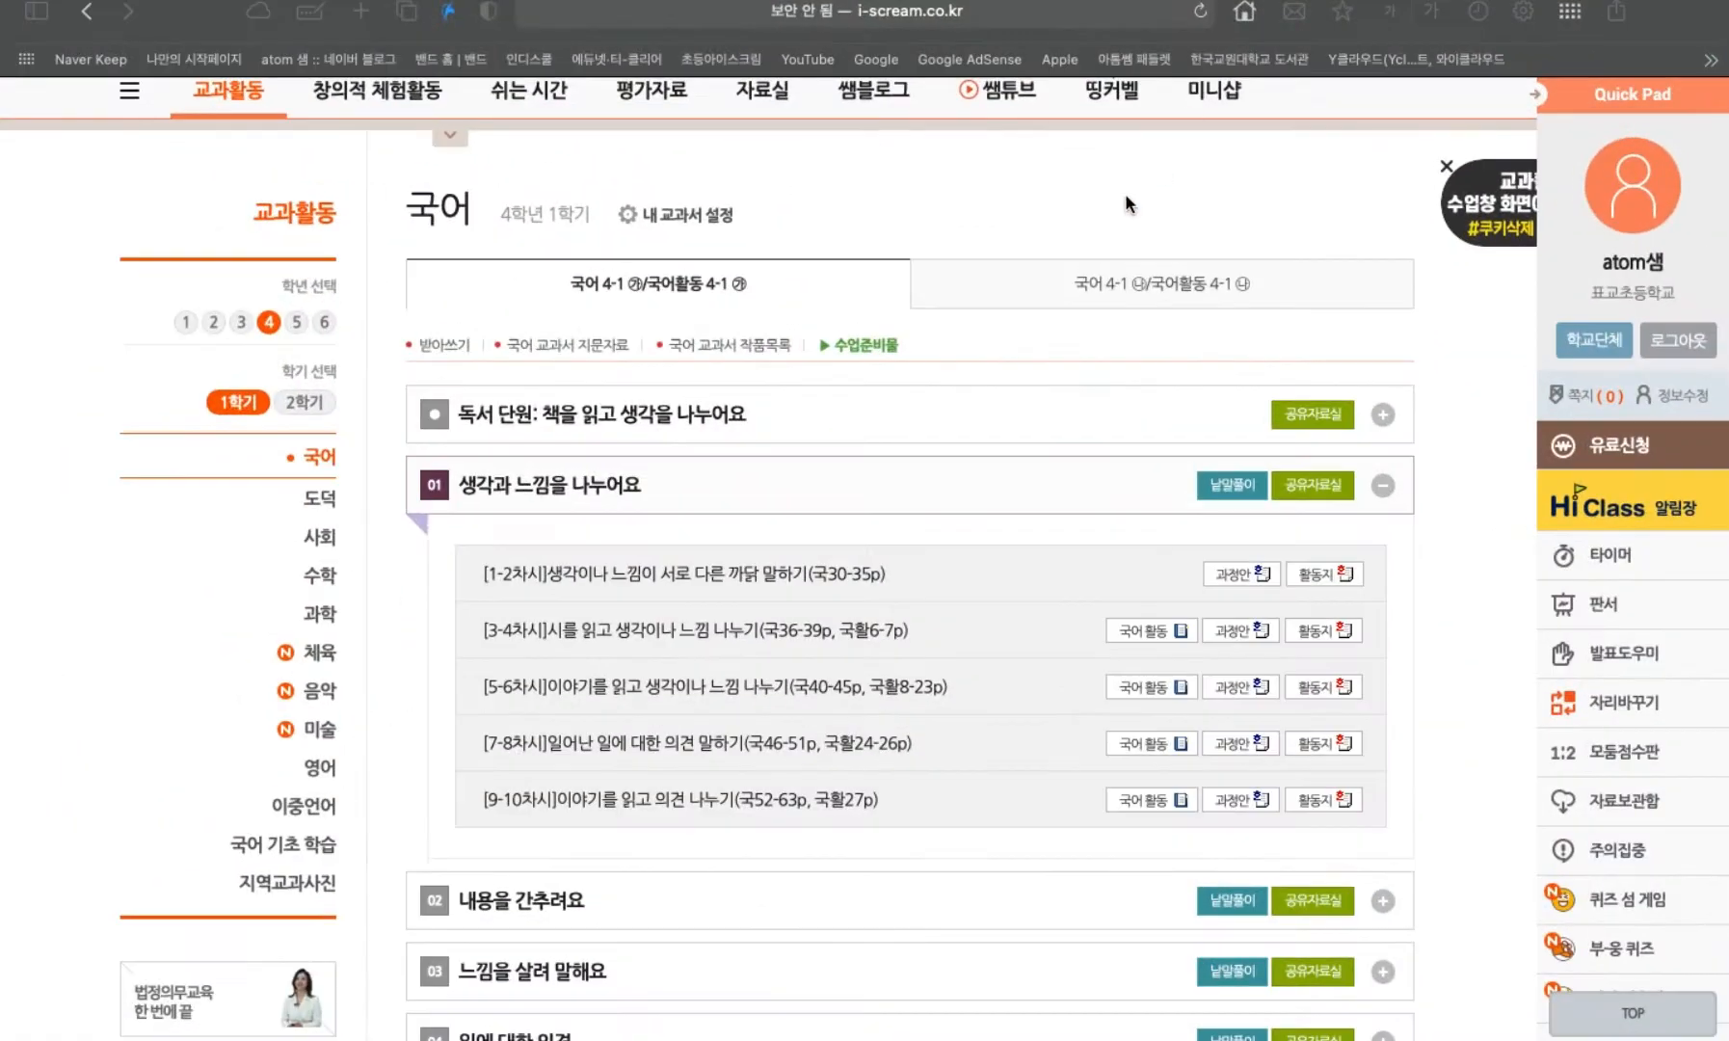
left_click(325, 582)
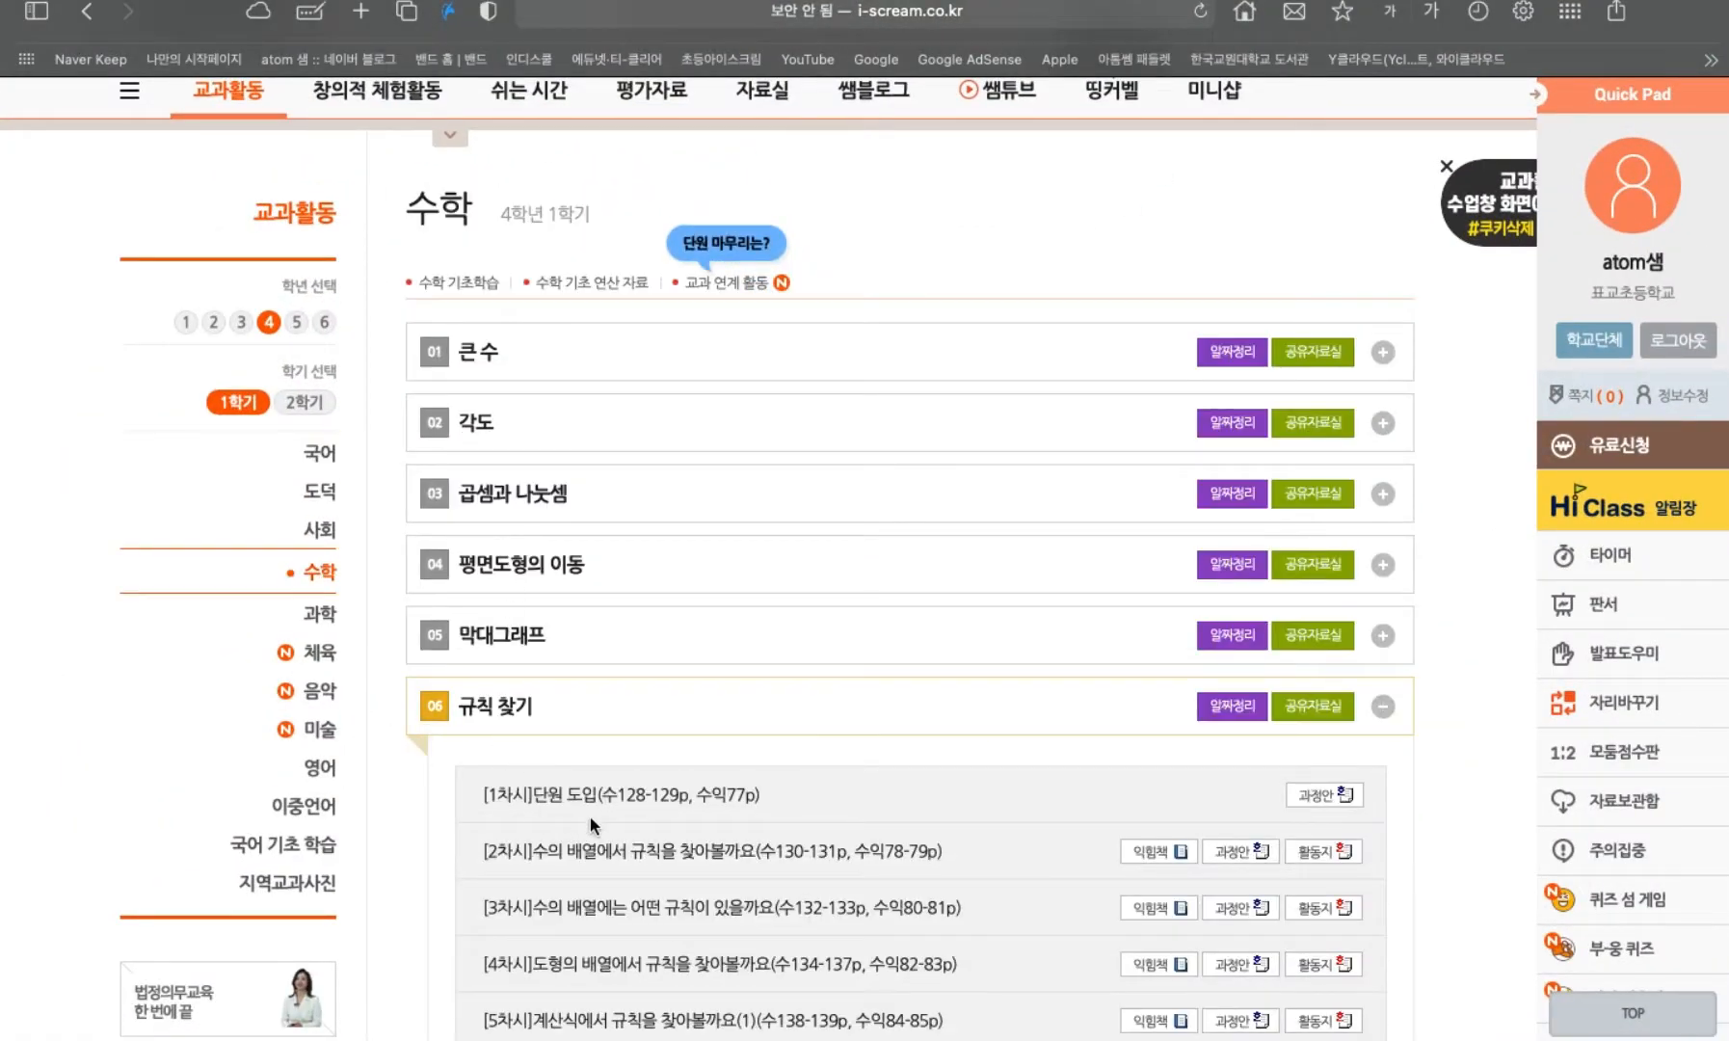
scroll(599, 824, "down", 2)
scroll(598, 824, "down", 2)
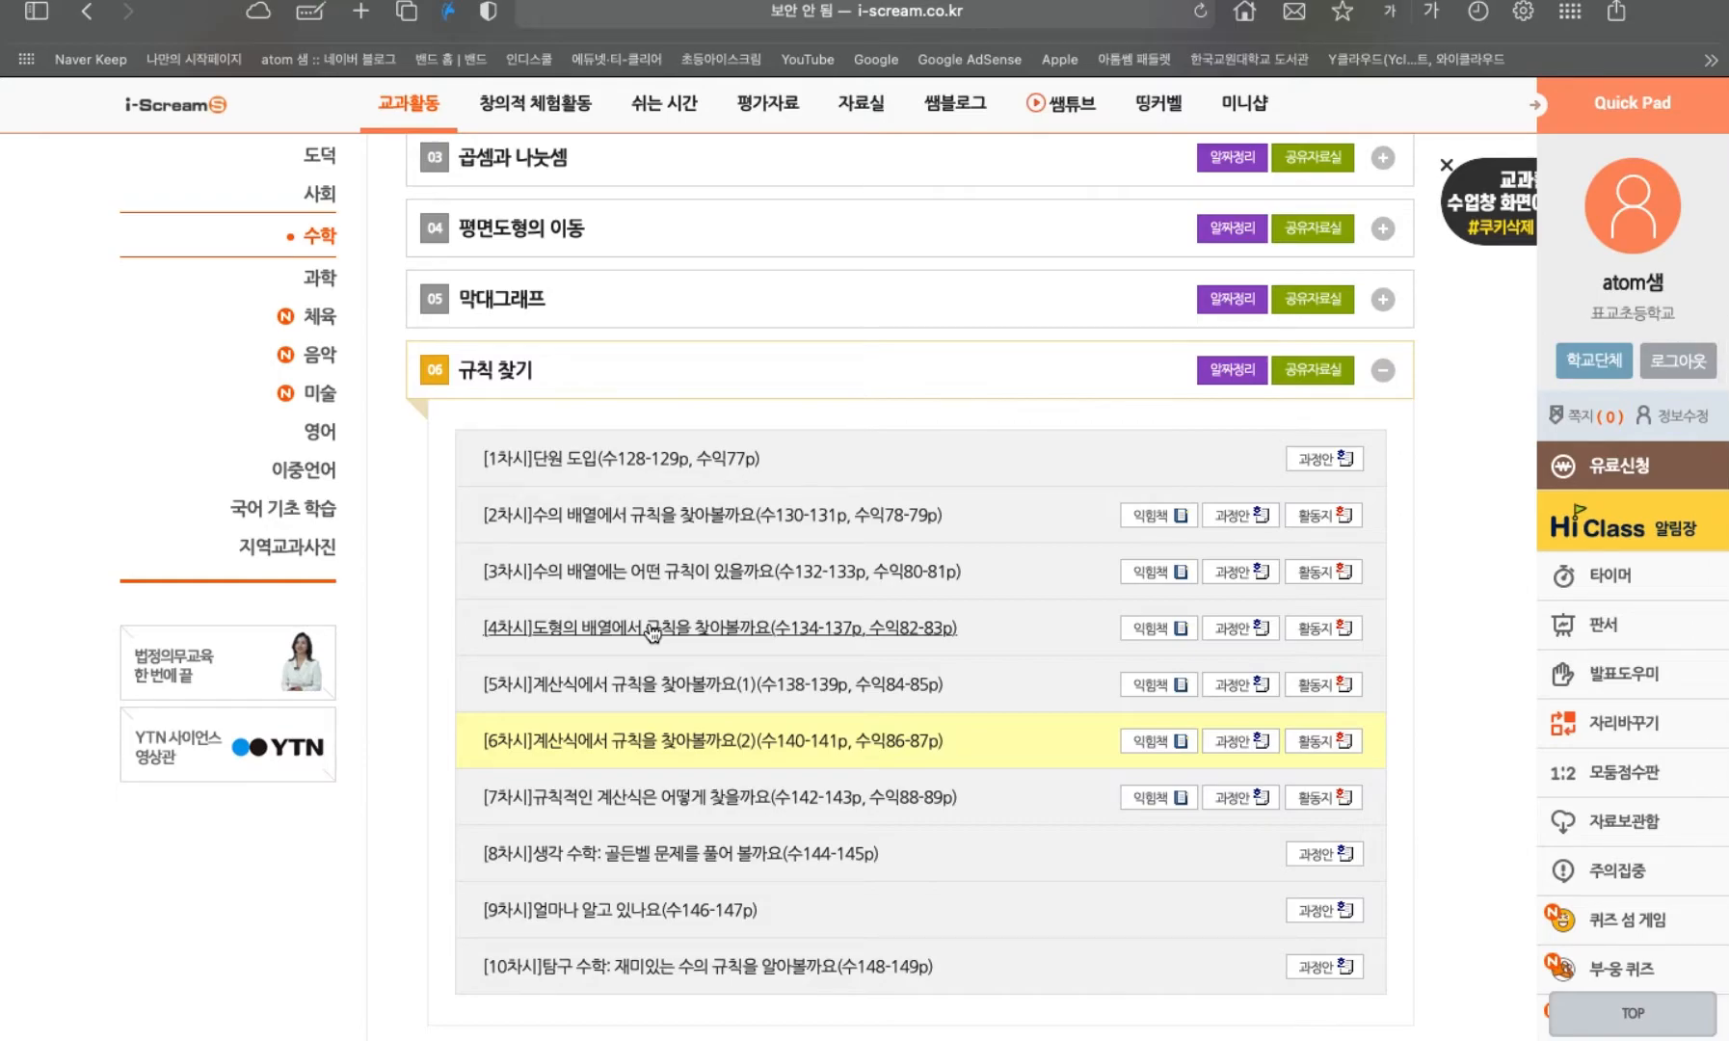
left_click_drag(961, 626, 512, 633)
Return to Numbers and select the lesson topic and page lines in Monday's 수학 cell.
key("ctrl+Up")
left_click(734, 57)
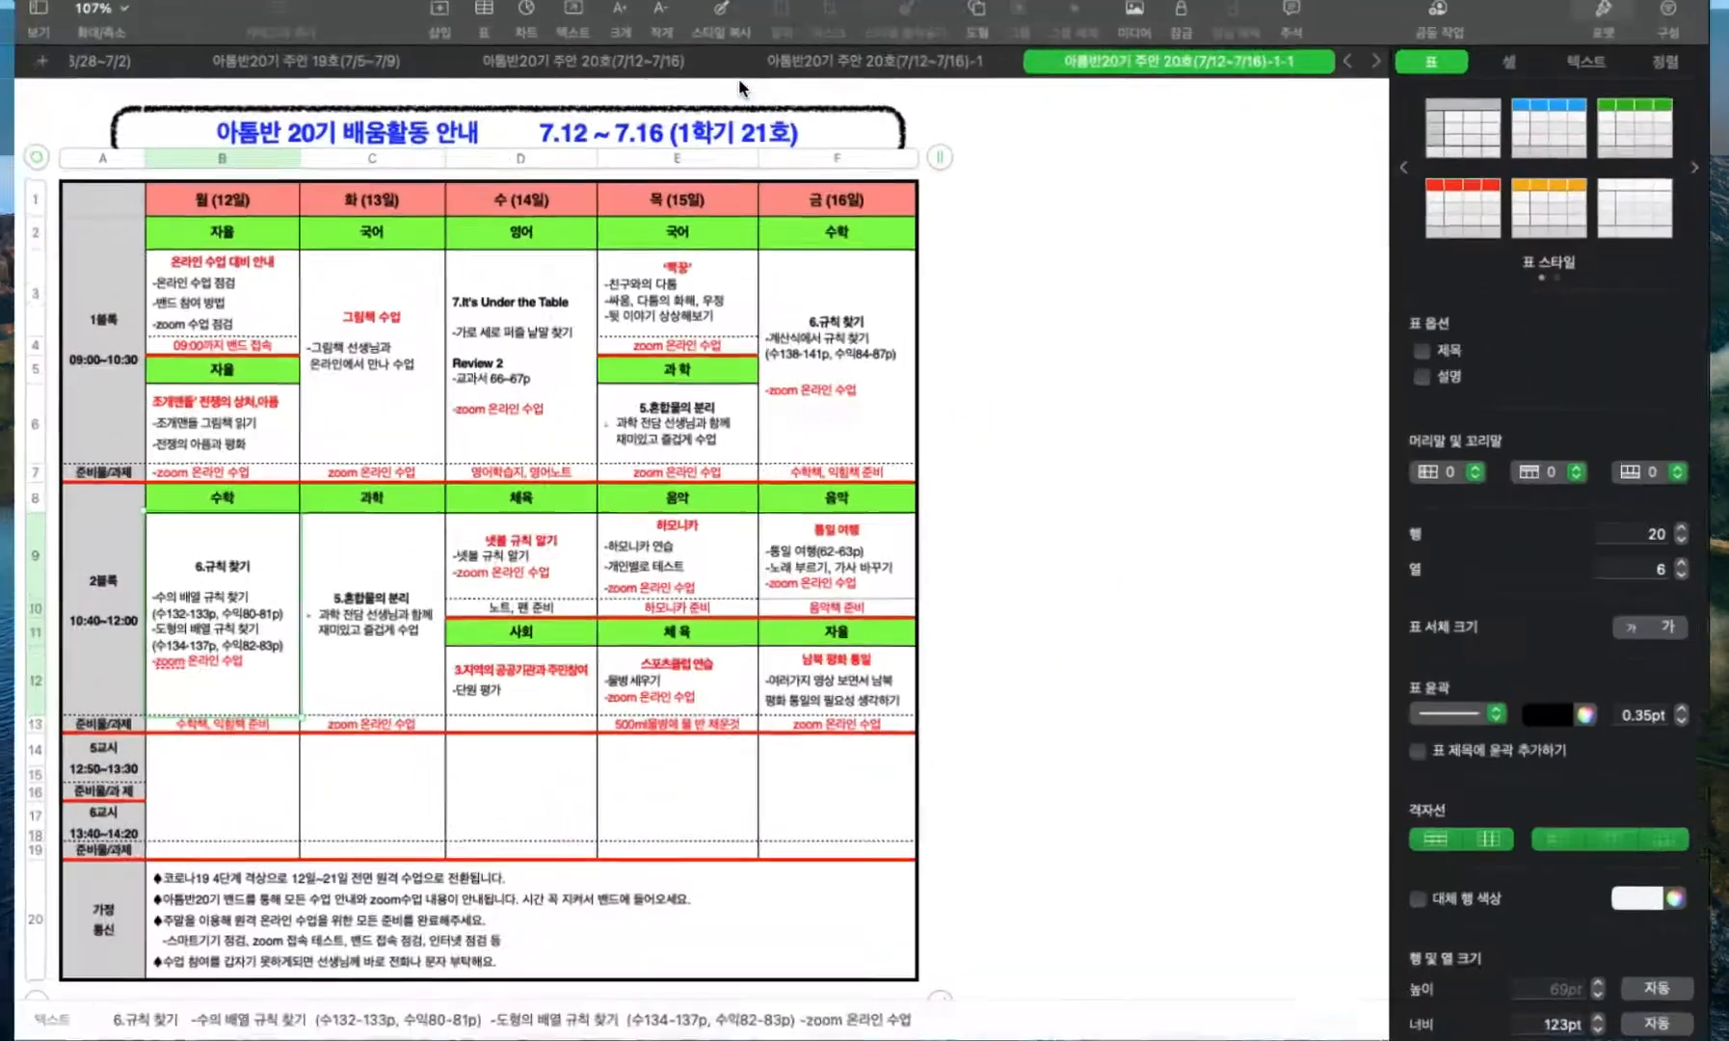
left_click_drag(178, 605, 234, 652)
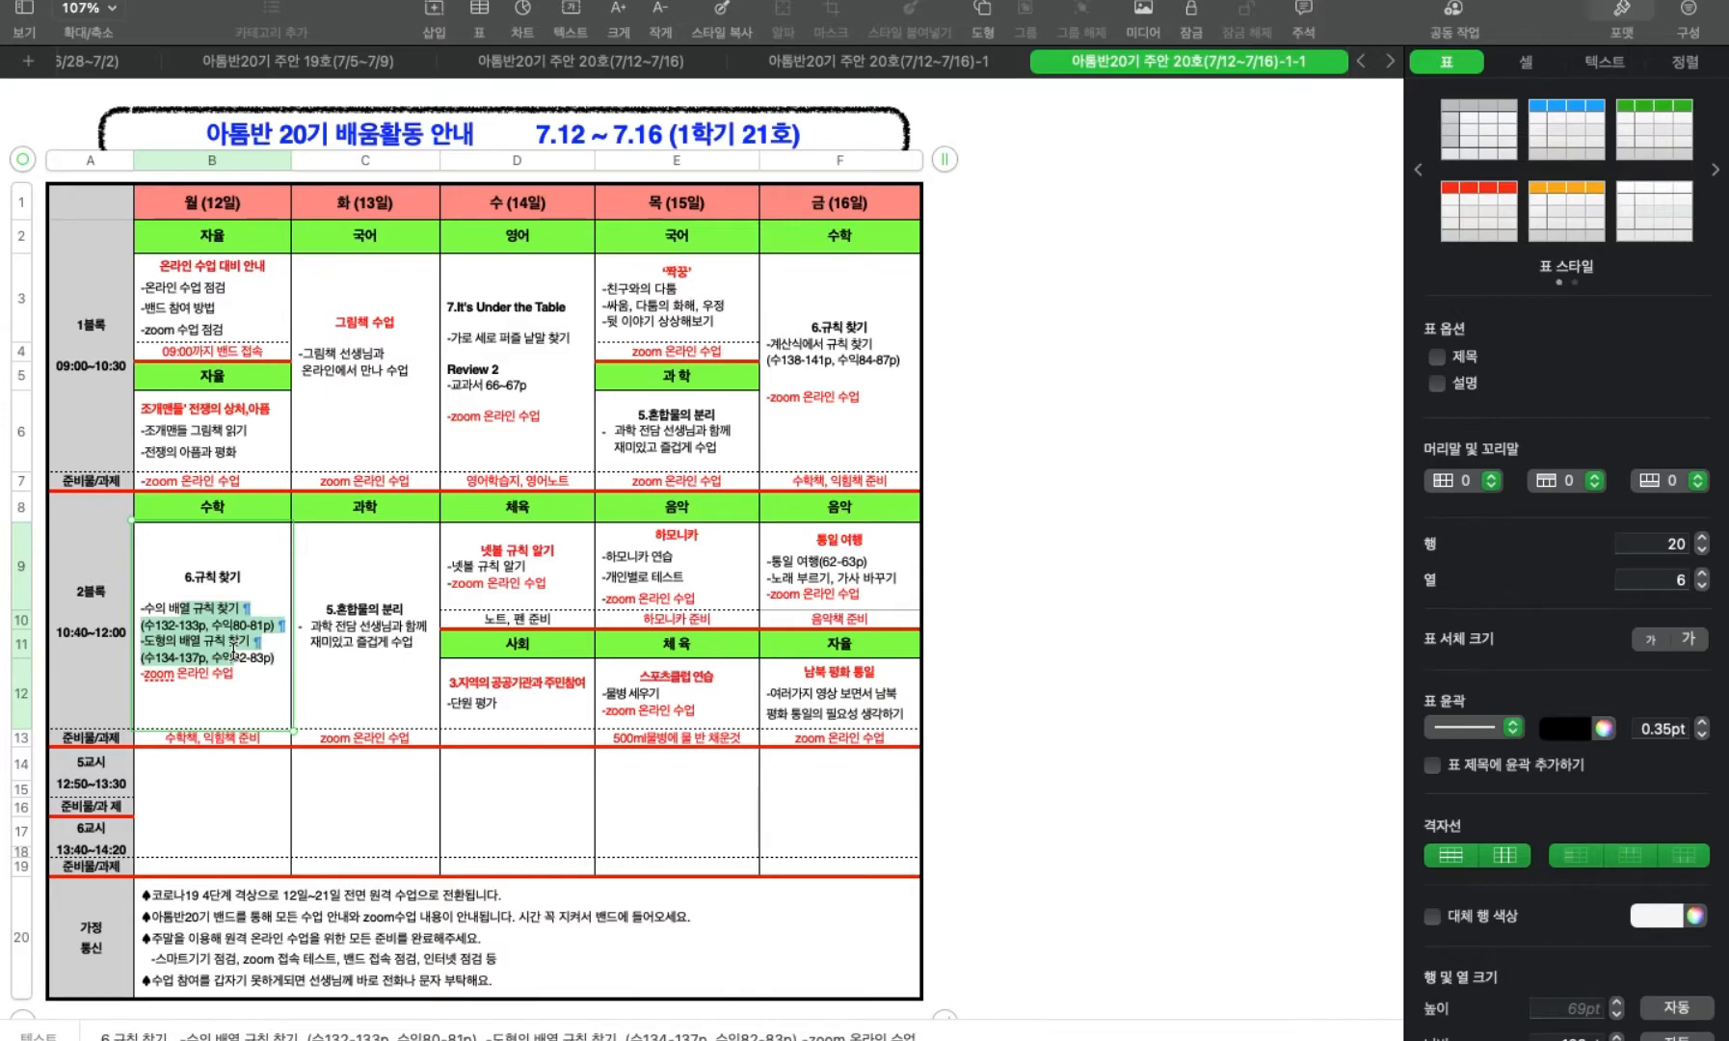
Switch to GoodNotes and look over the 2021학년도 4학년 진도표(1학기) table again.
key("ctrl+Up")
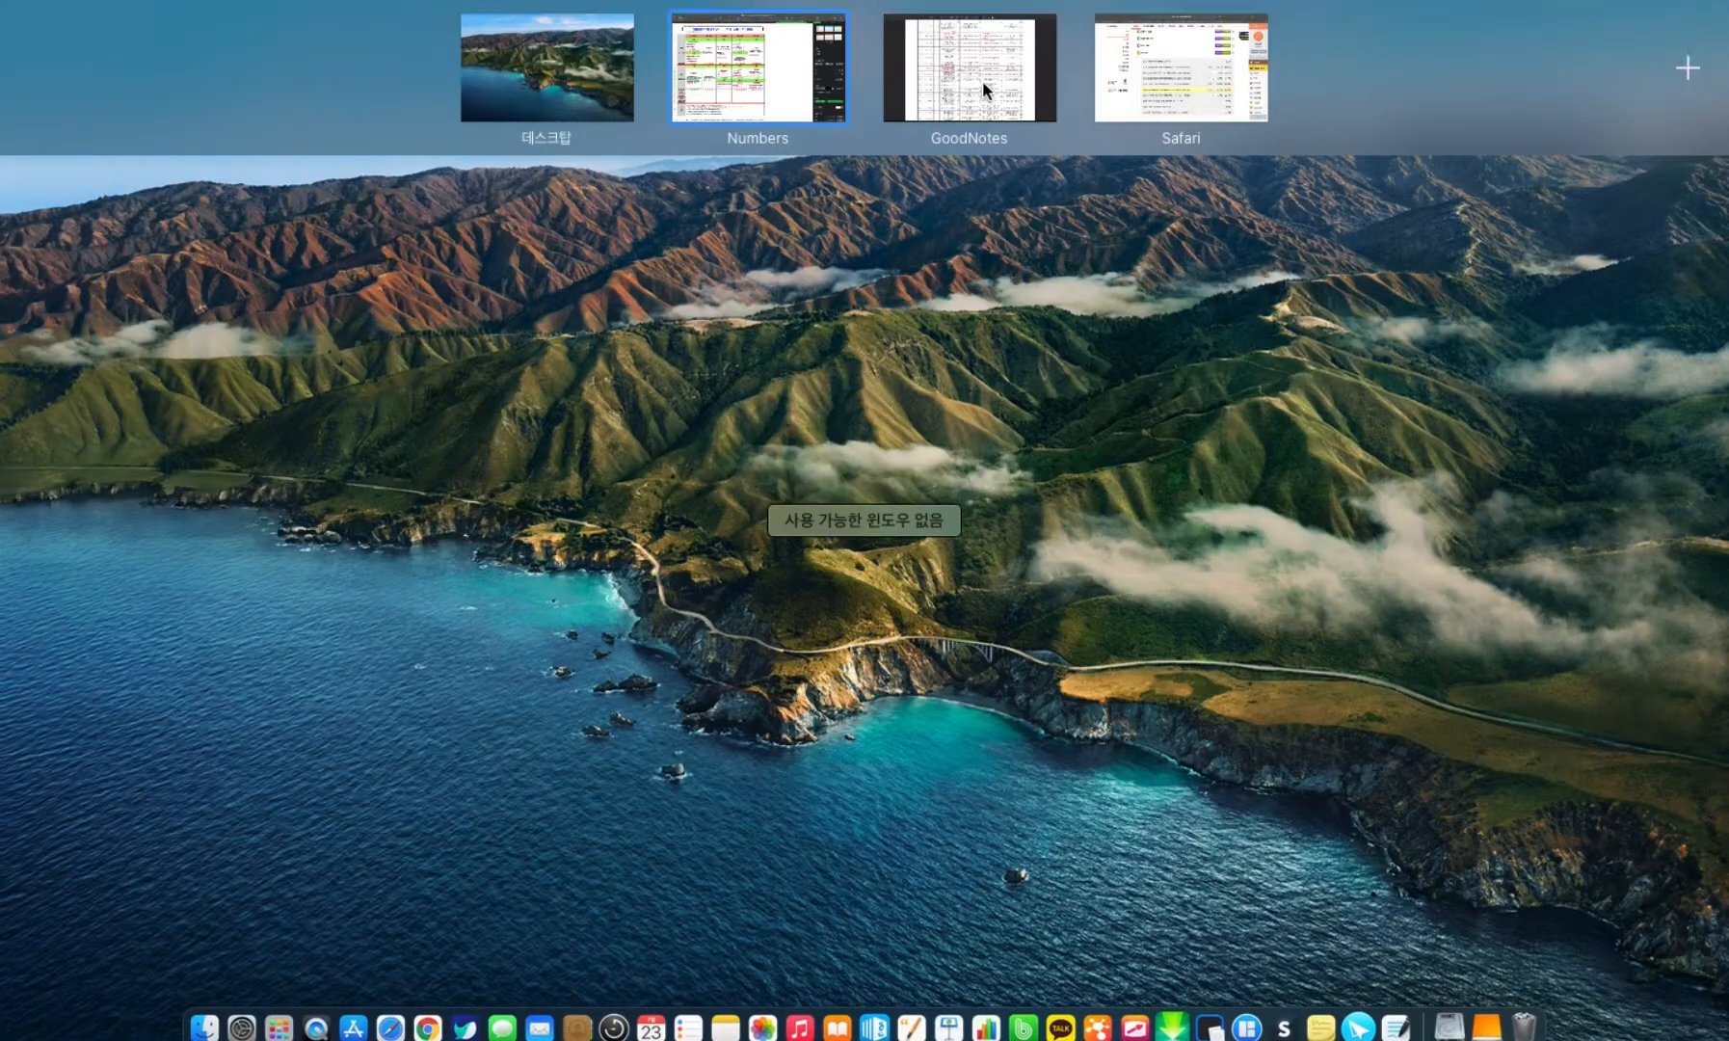
left_click(982, 80)
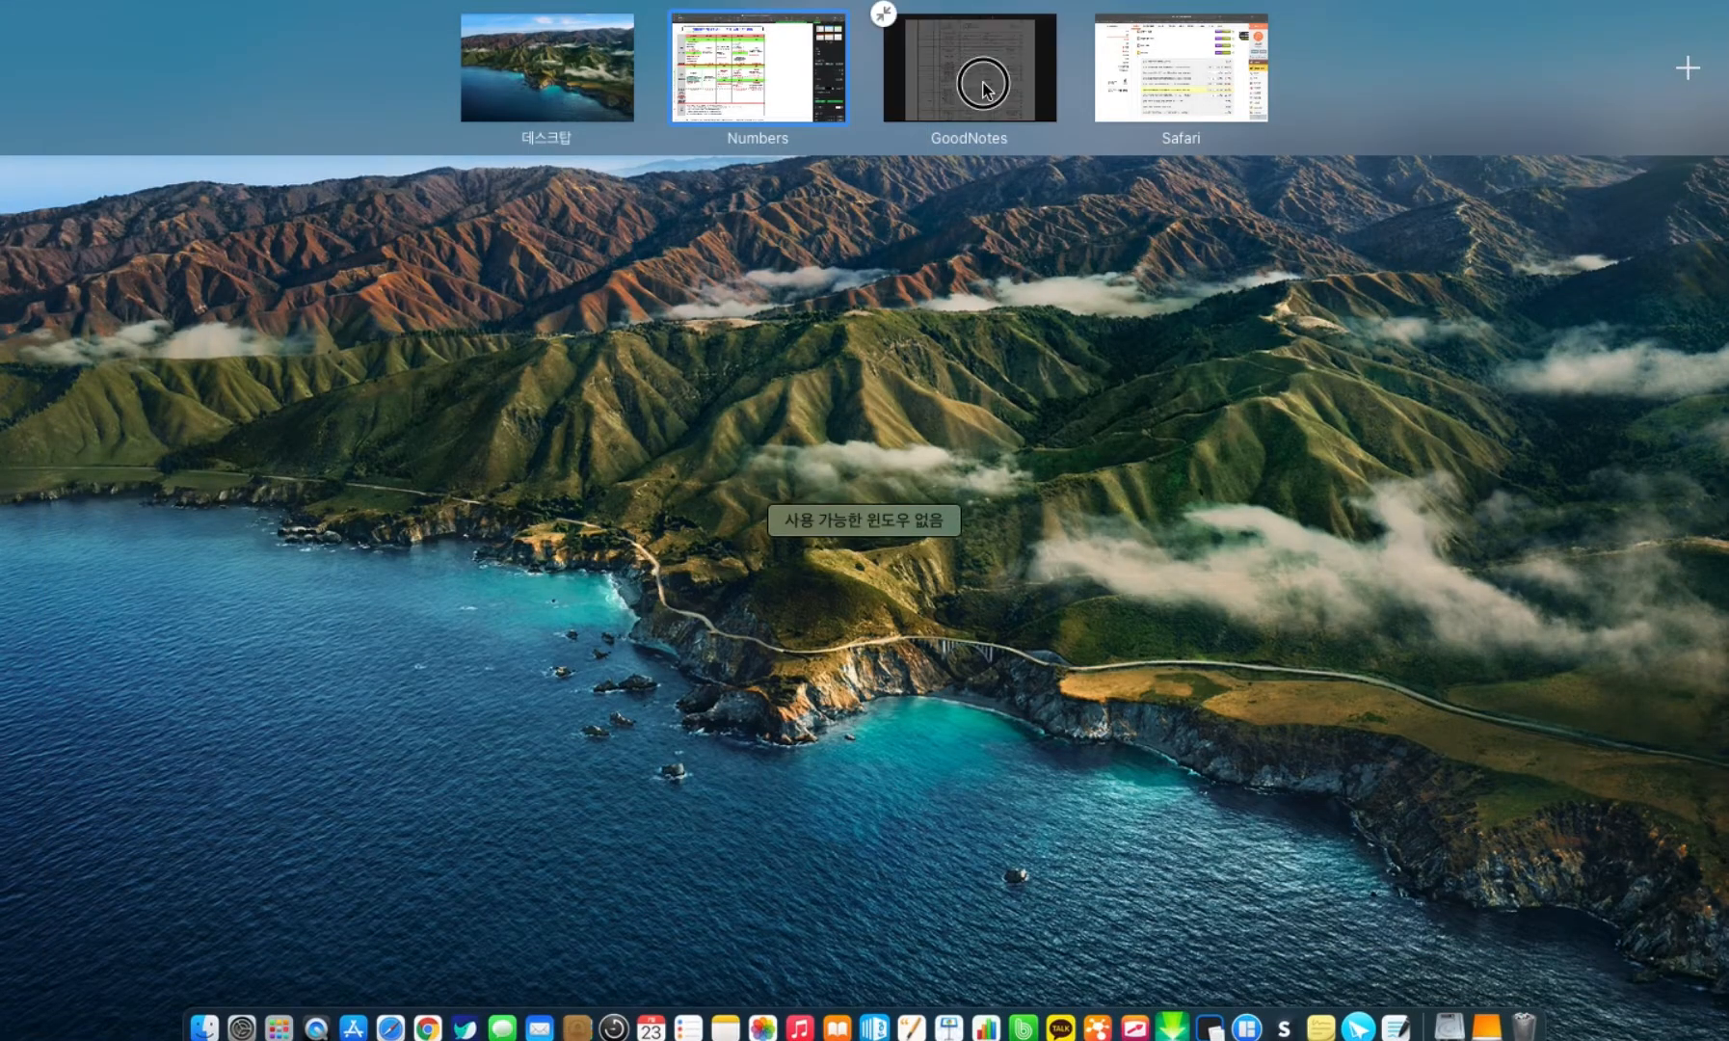
scroll(1000, 417, "up", 5)
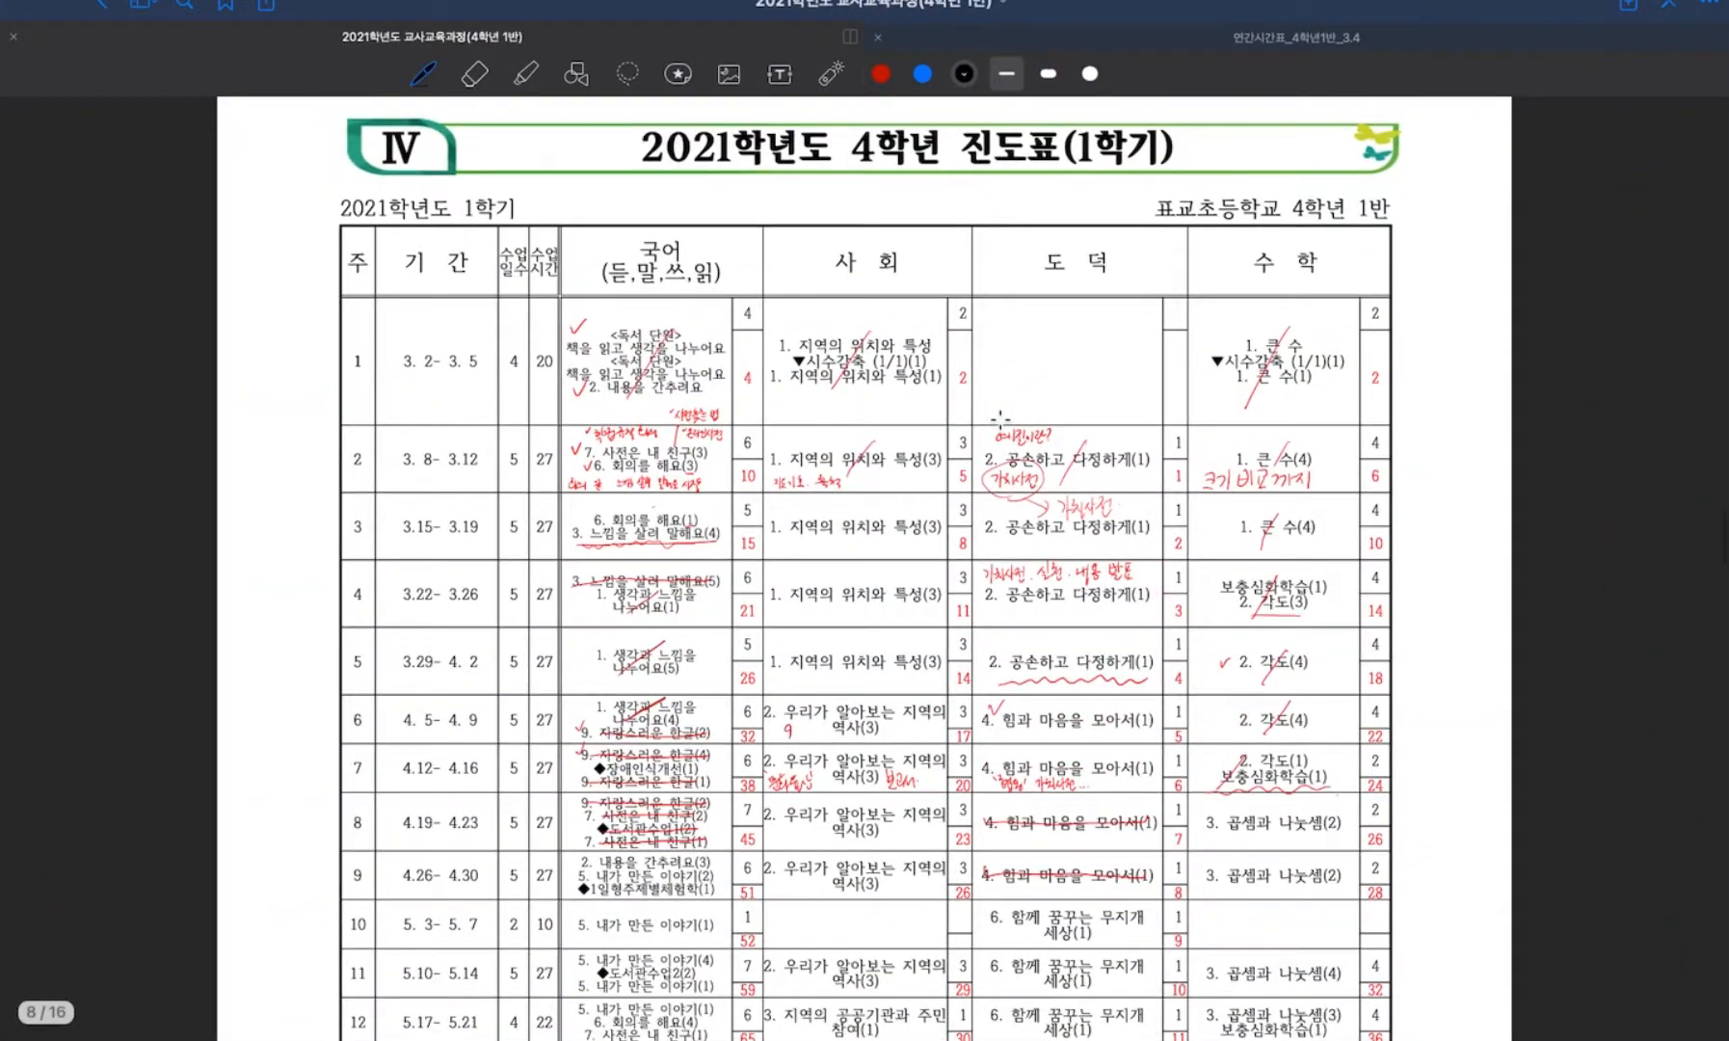
scroll(999, 417, "down", 1)
Open the 연간시간표_4학년1반_3.4 document and examine the handwritten annotations on the weekly subject rows up close.
key("ctrl+Up")
left_click(993, 96)
left_click(1245, 42)
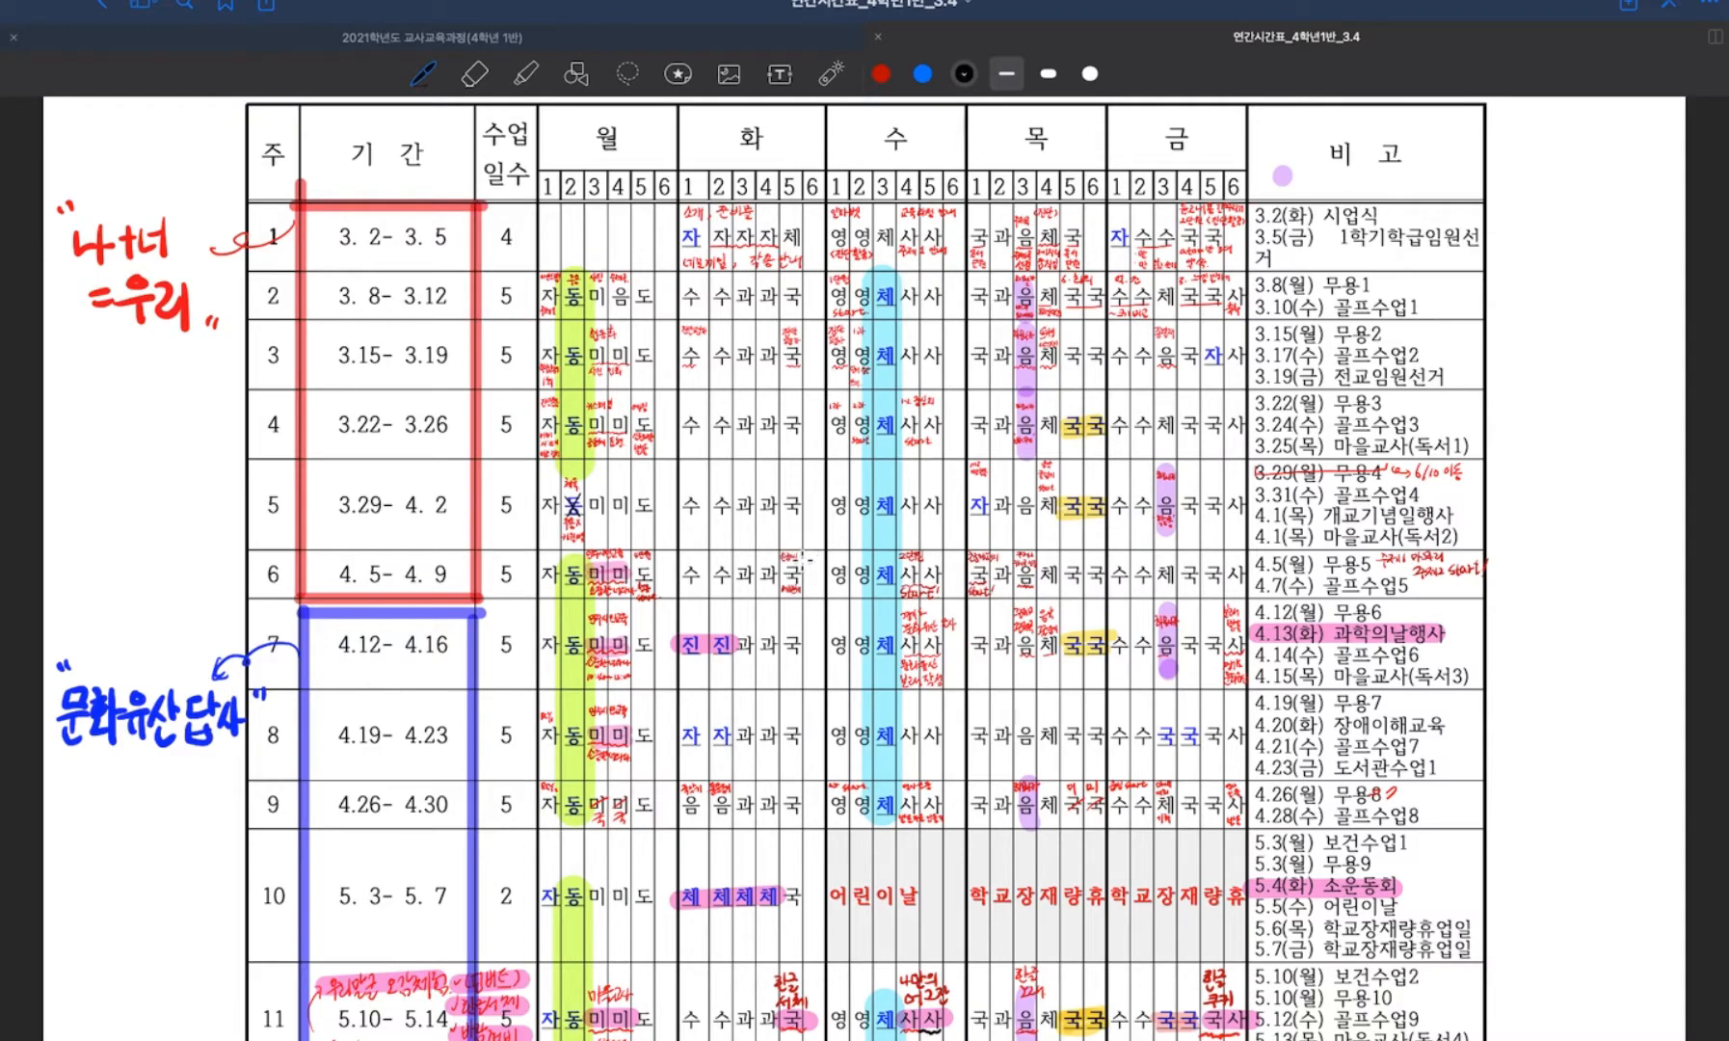
scroll(806, 555, "down", 1)
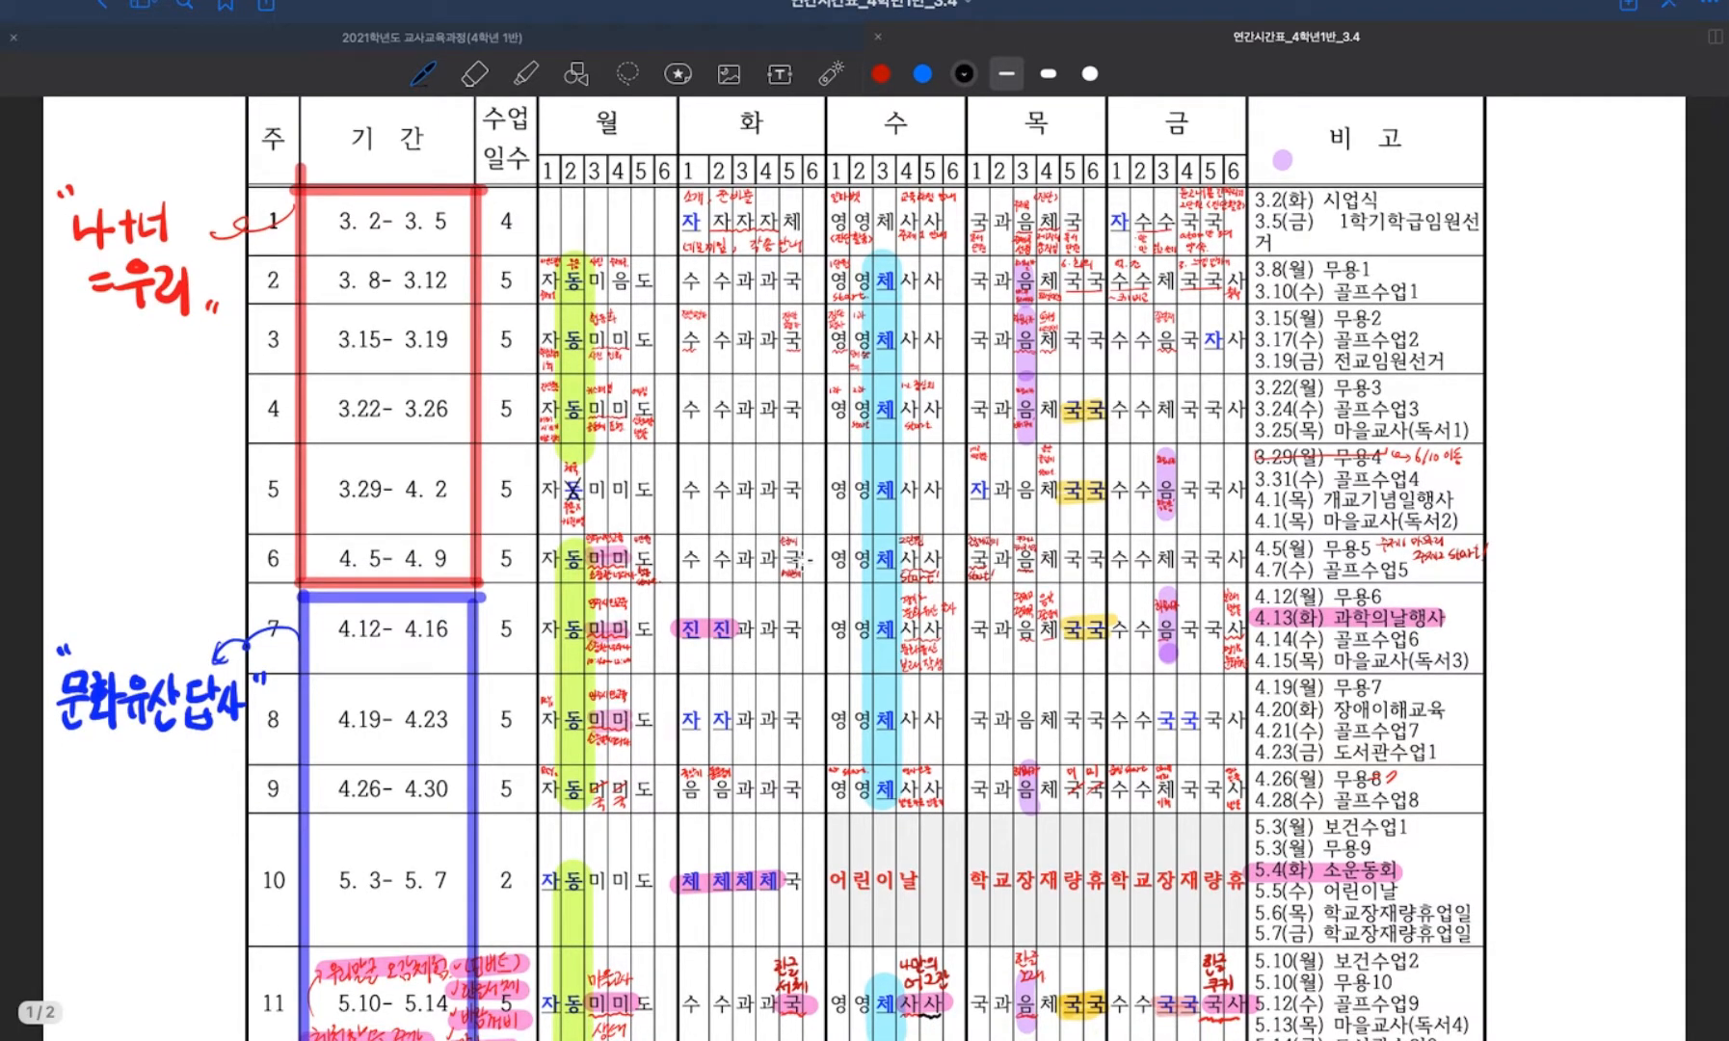
scroll(805, 556, "up", 3)
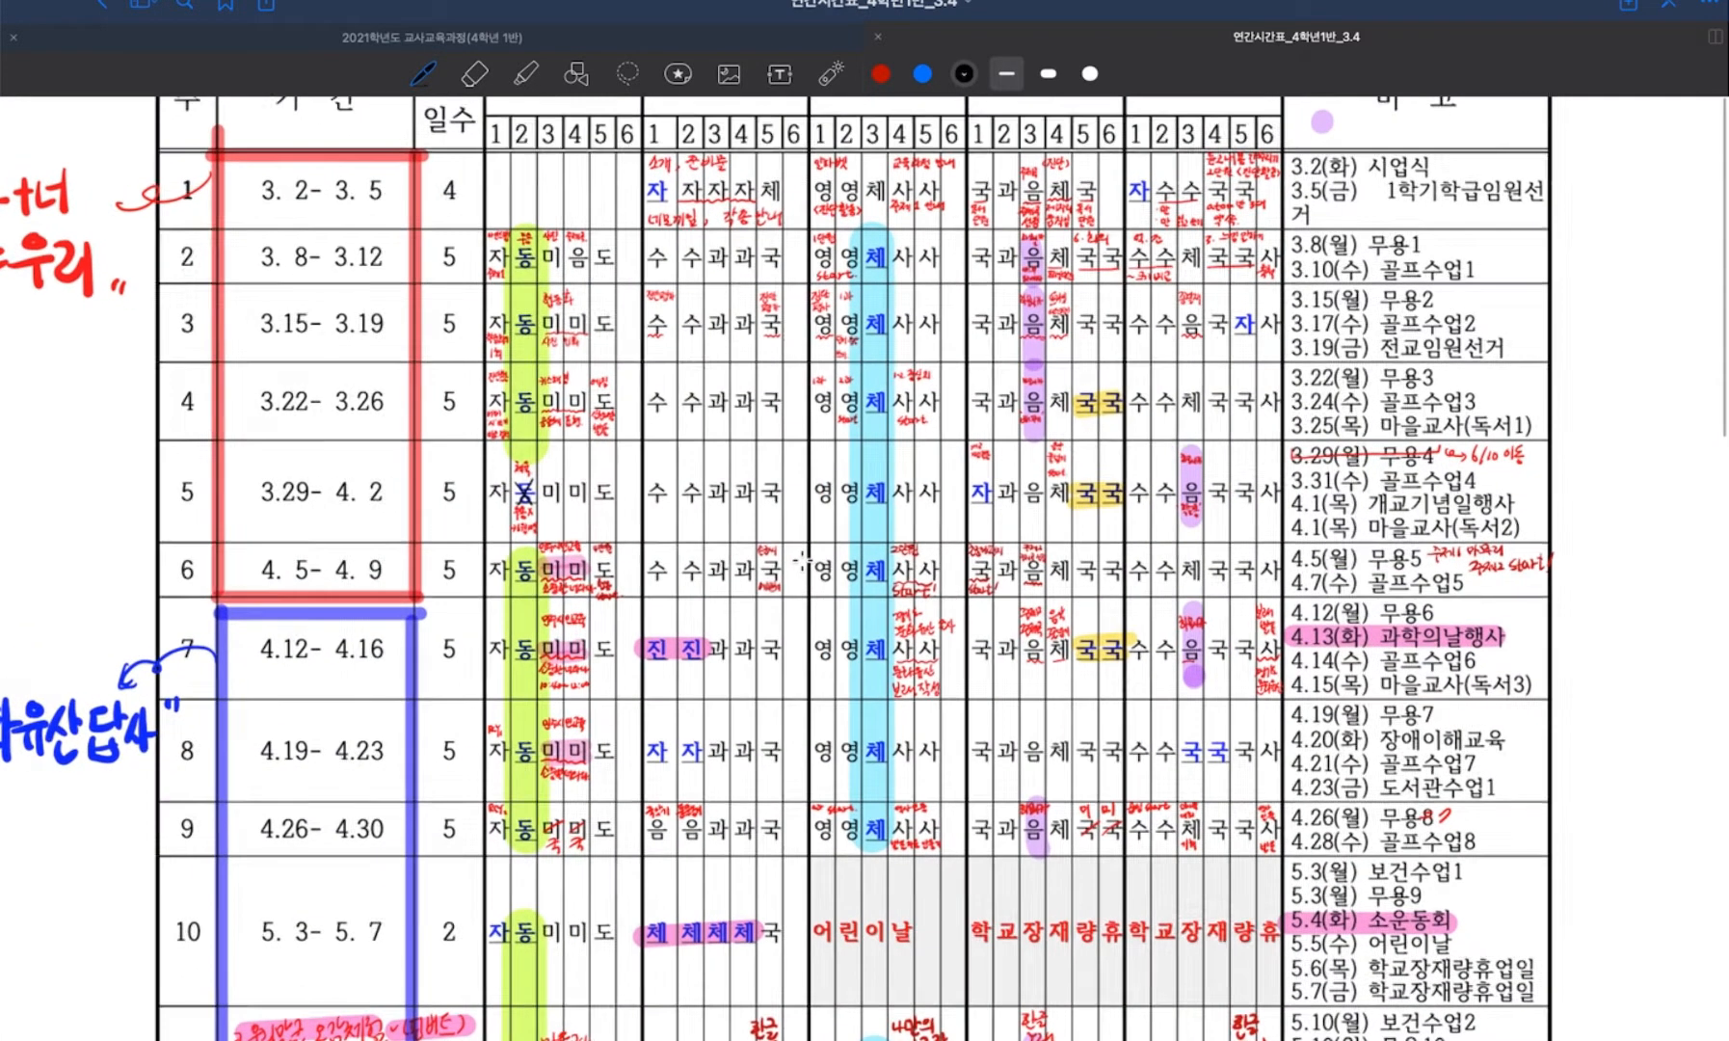
scroll(802, 558, "up", 3)
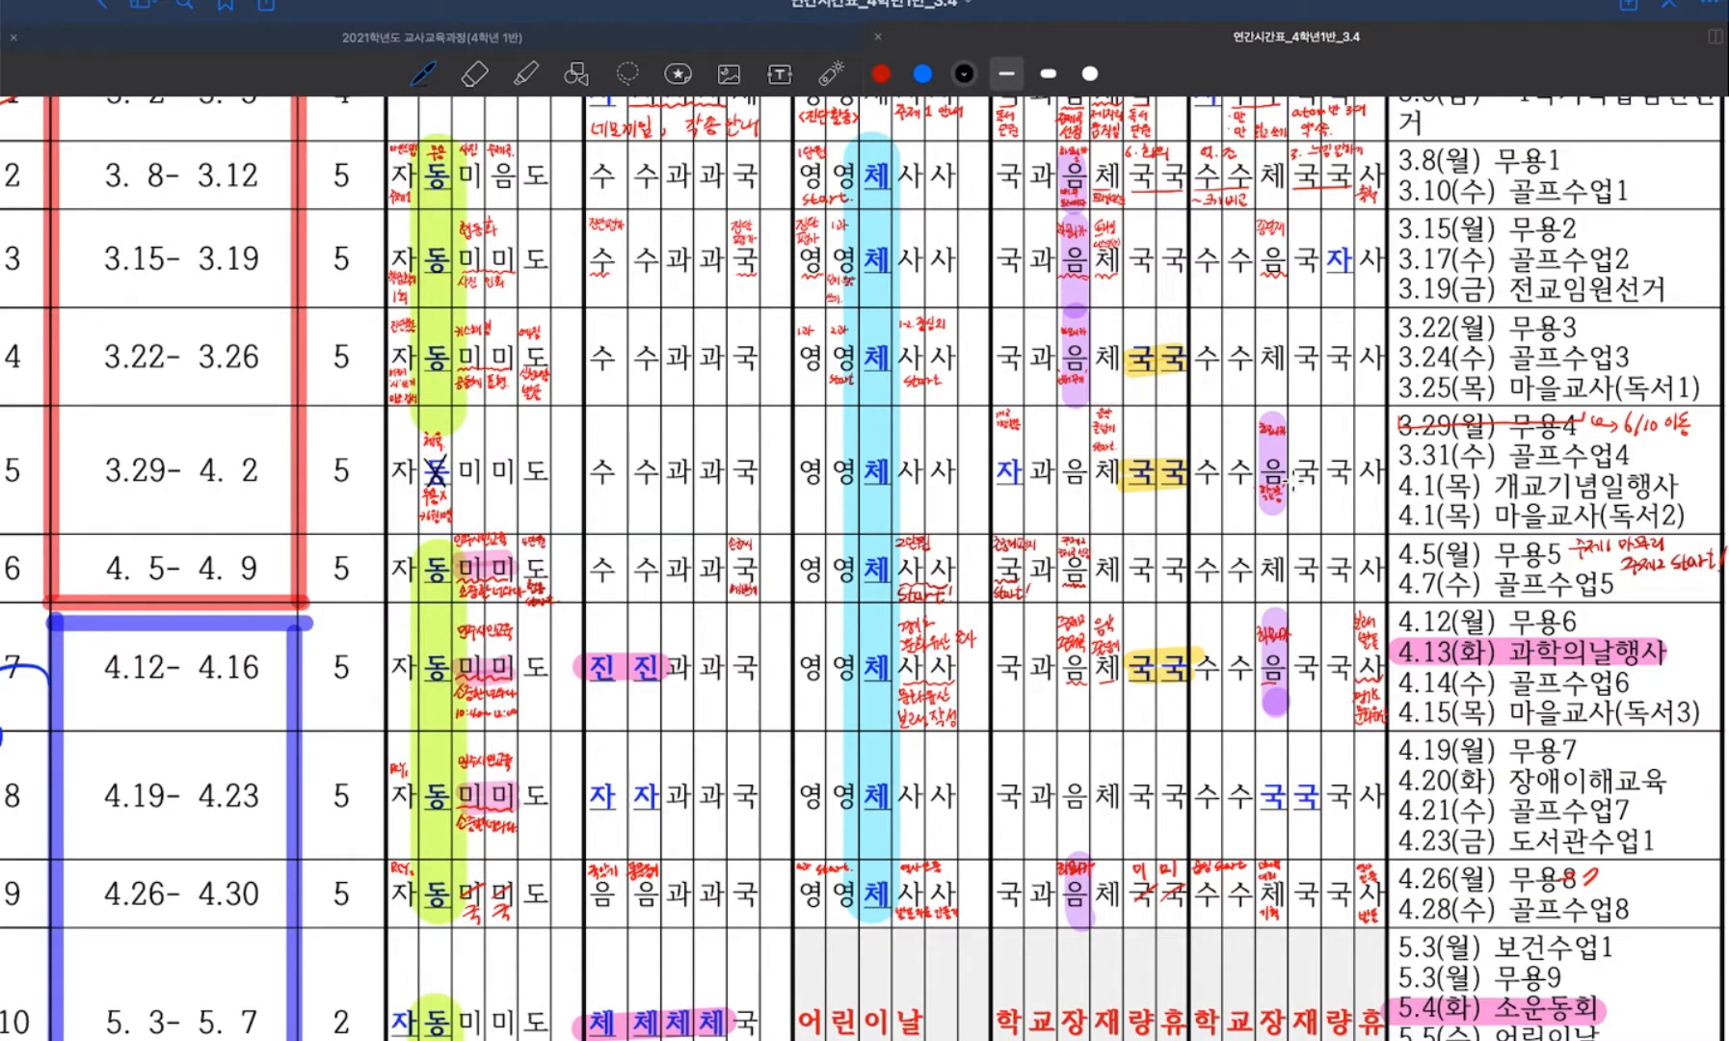
scroll(865, 568, "up", 3)
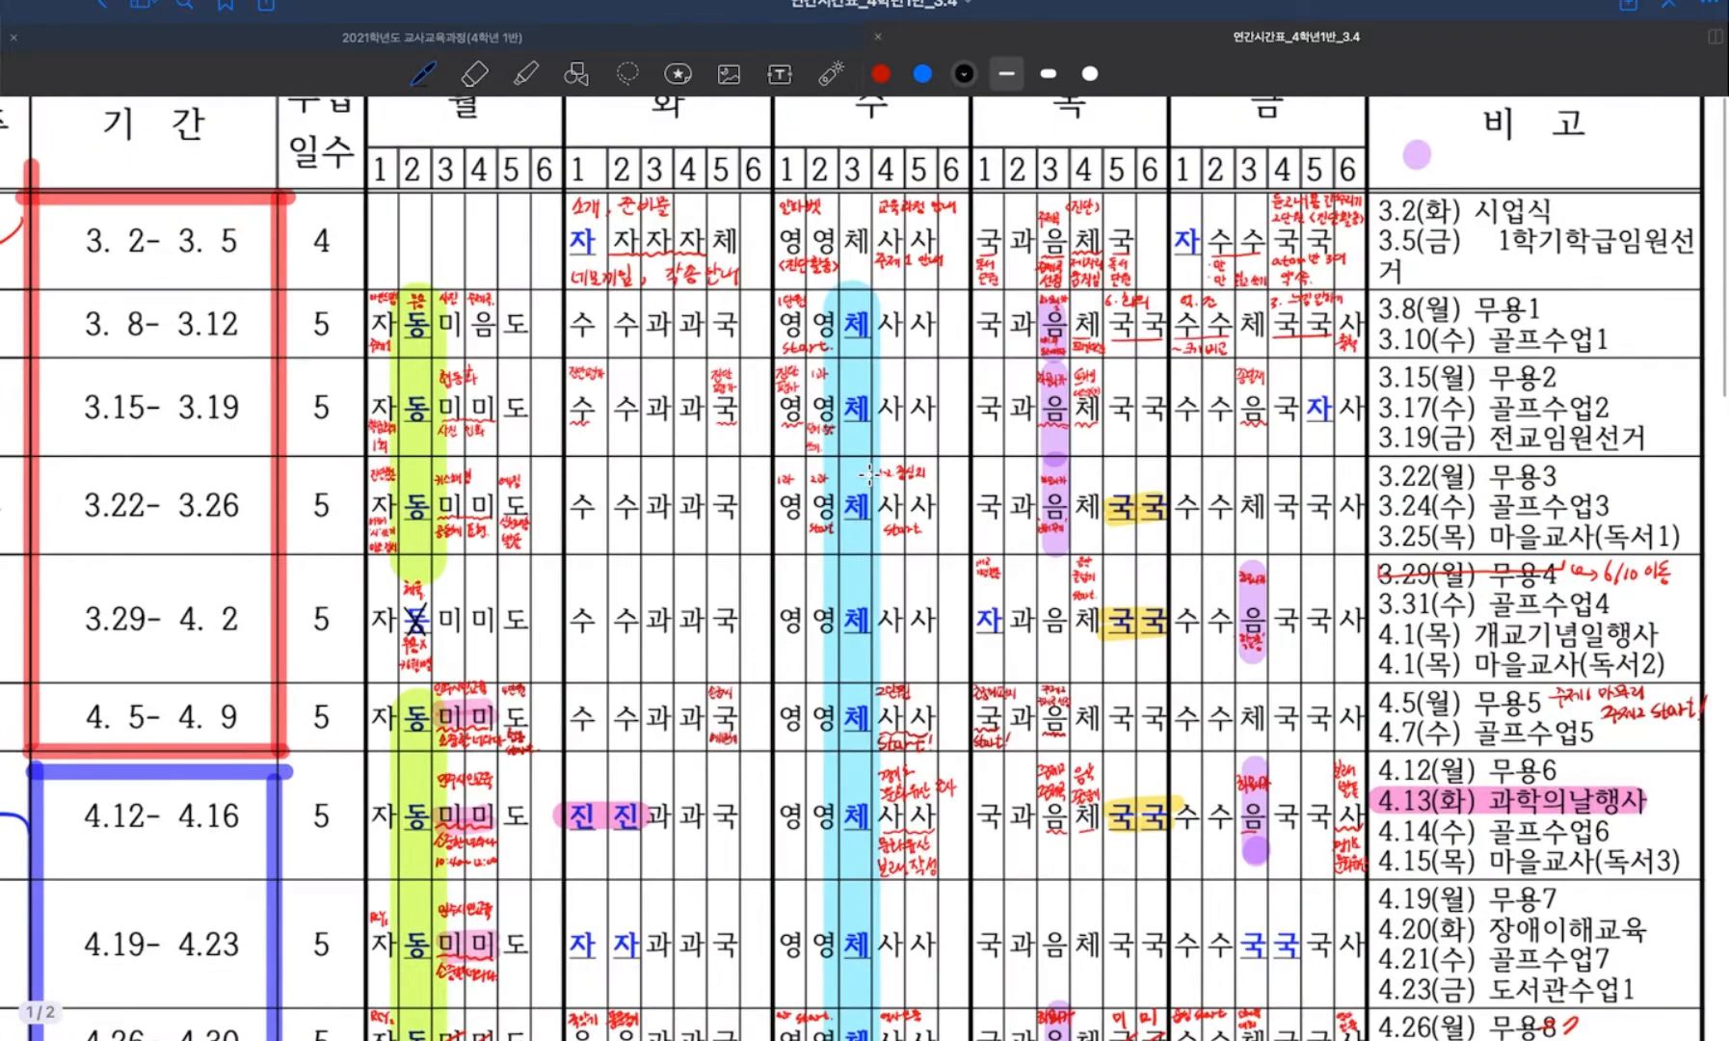
scroll(867, 472, "down", 3)
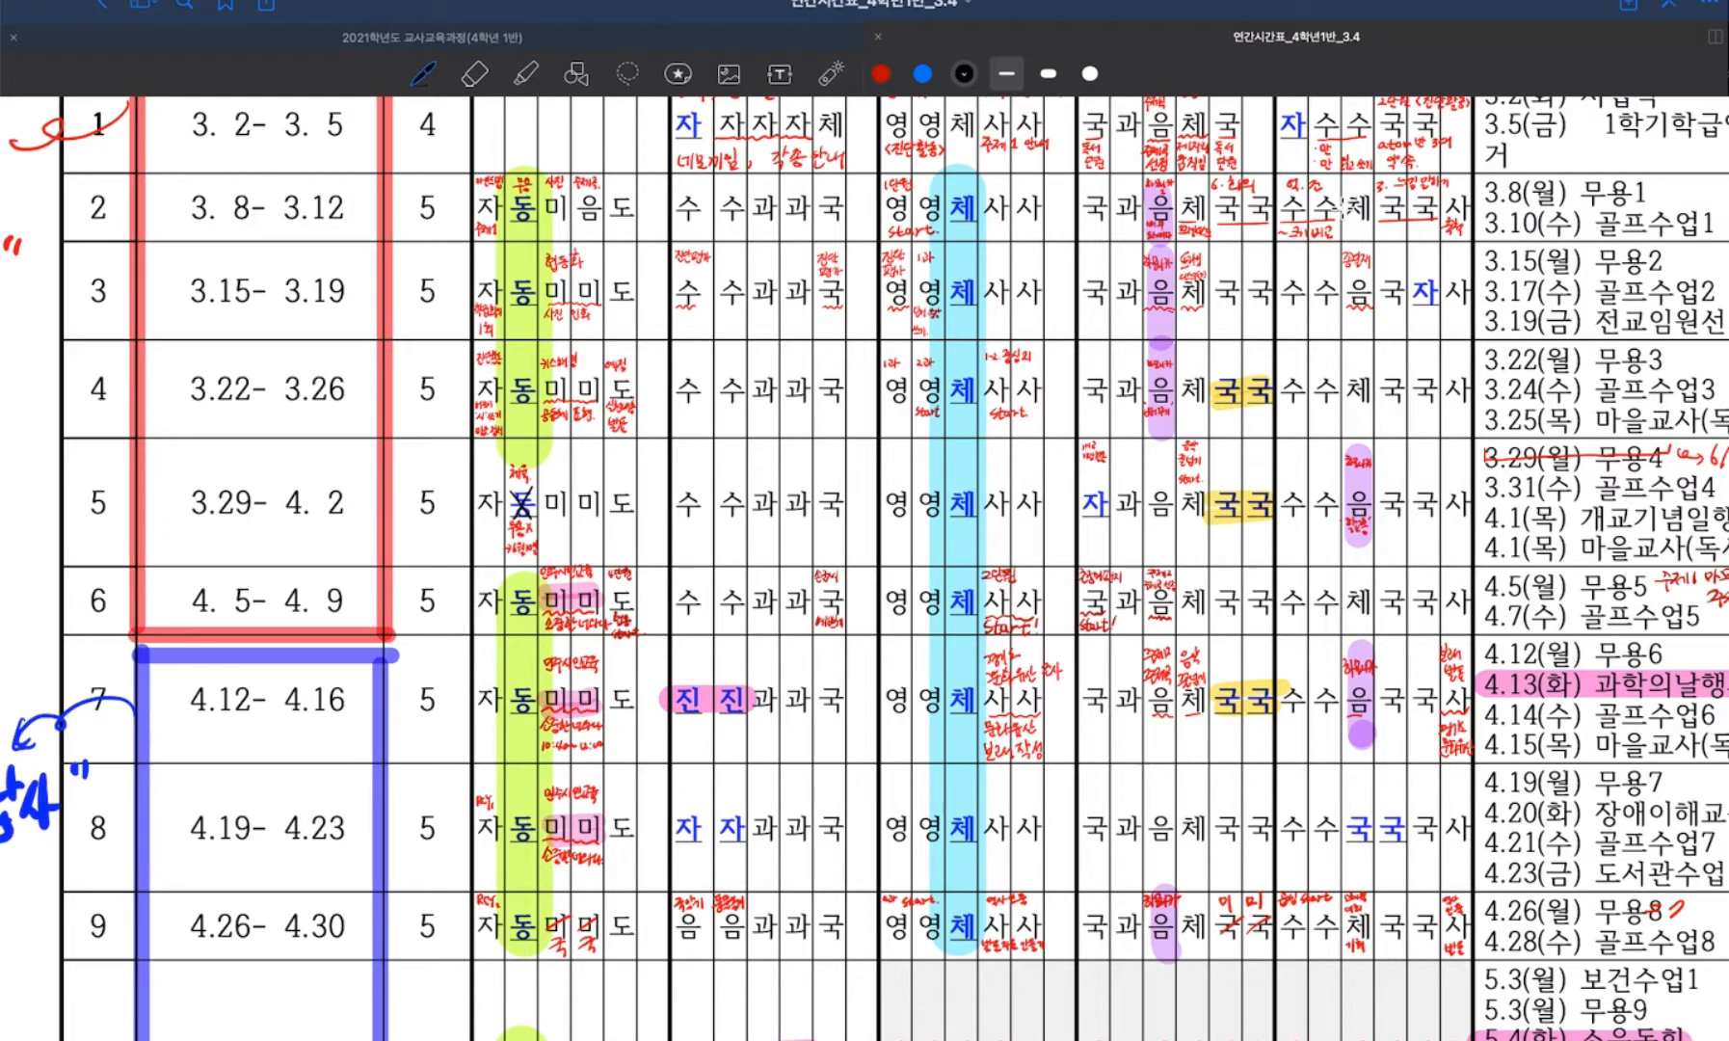
Examine the handwritten changes in the 과학, 체육 and 음악 progress table of the 교사교육과정 document, and return to the weekly guide in Numbers.
left_click(539, 39)
scroll(1058, 691, "down", 10)
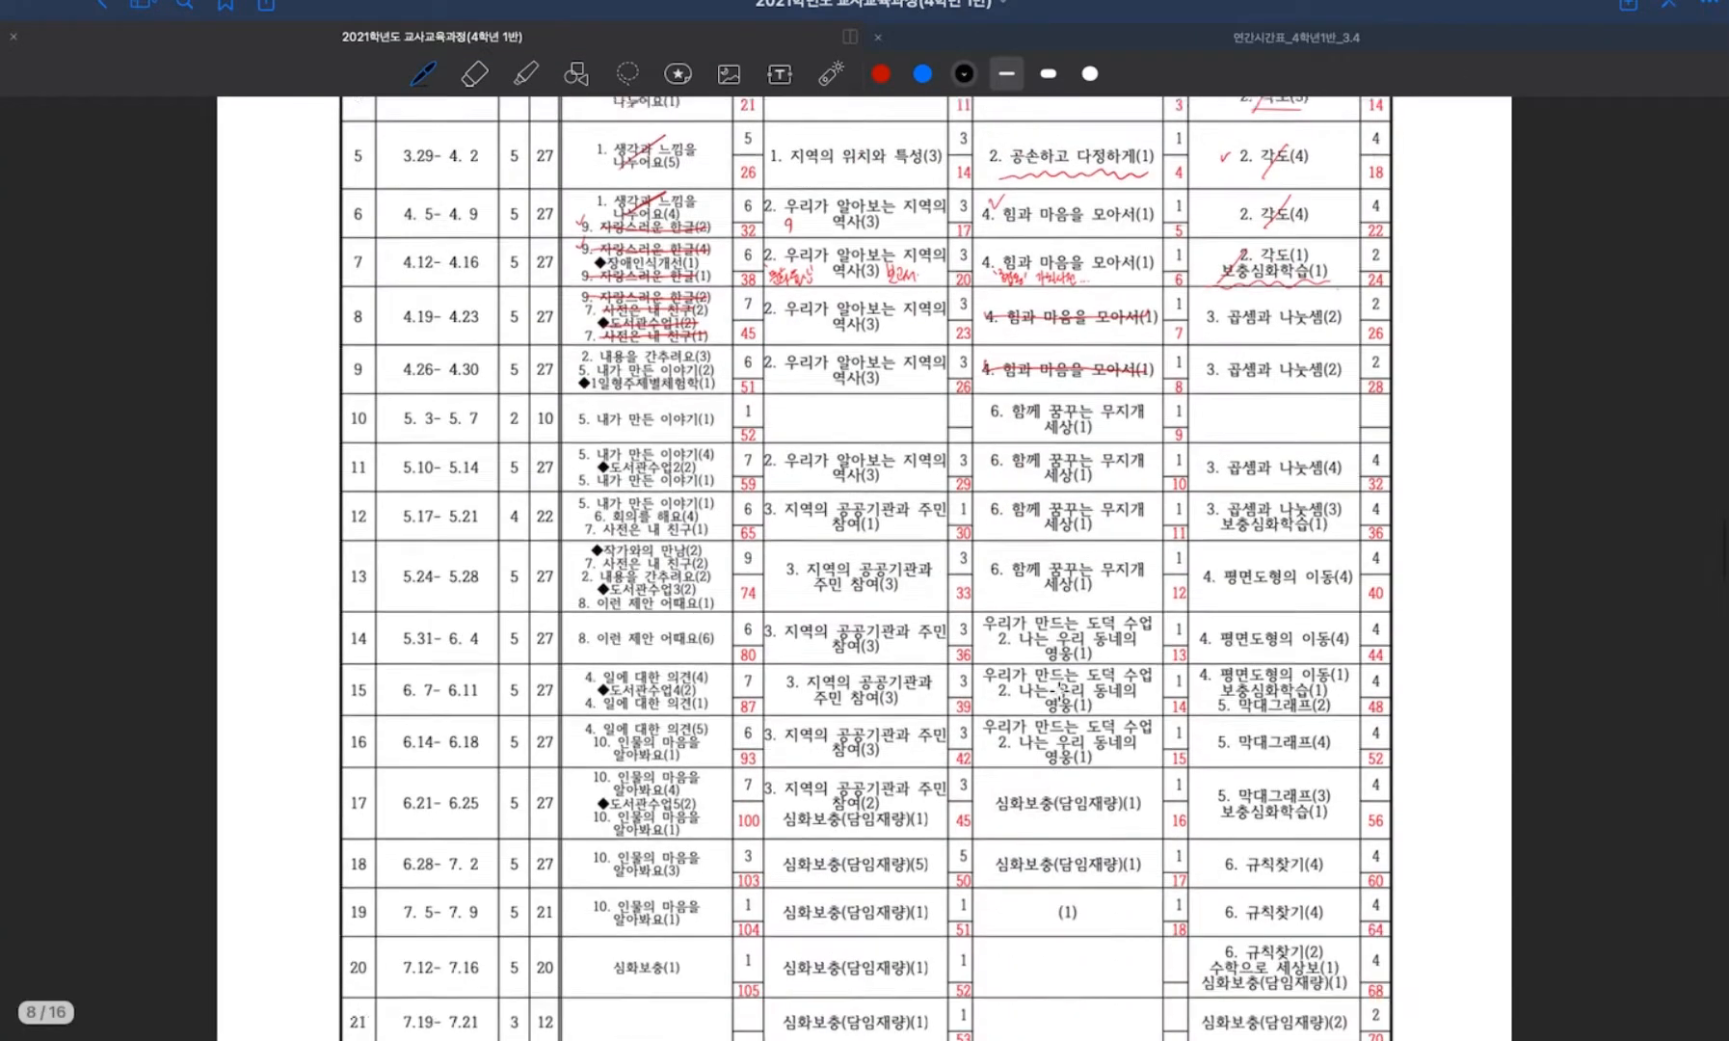
scroll(1058, 691, "down", 12)
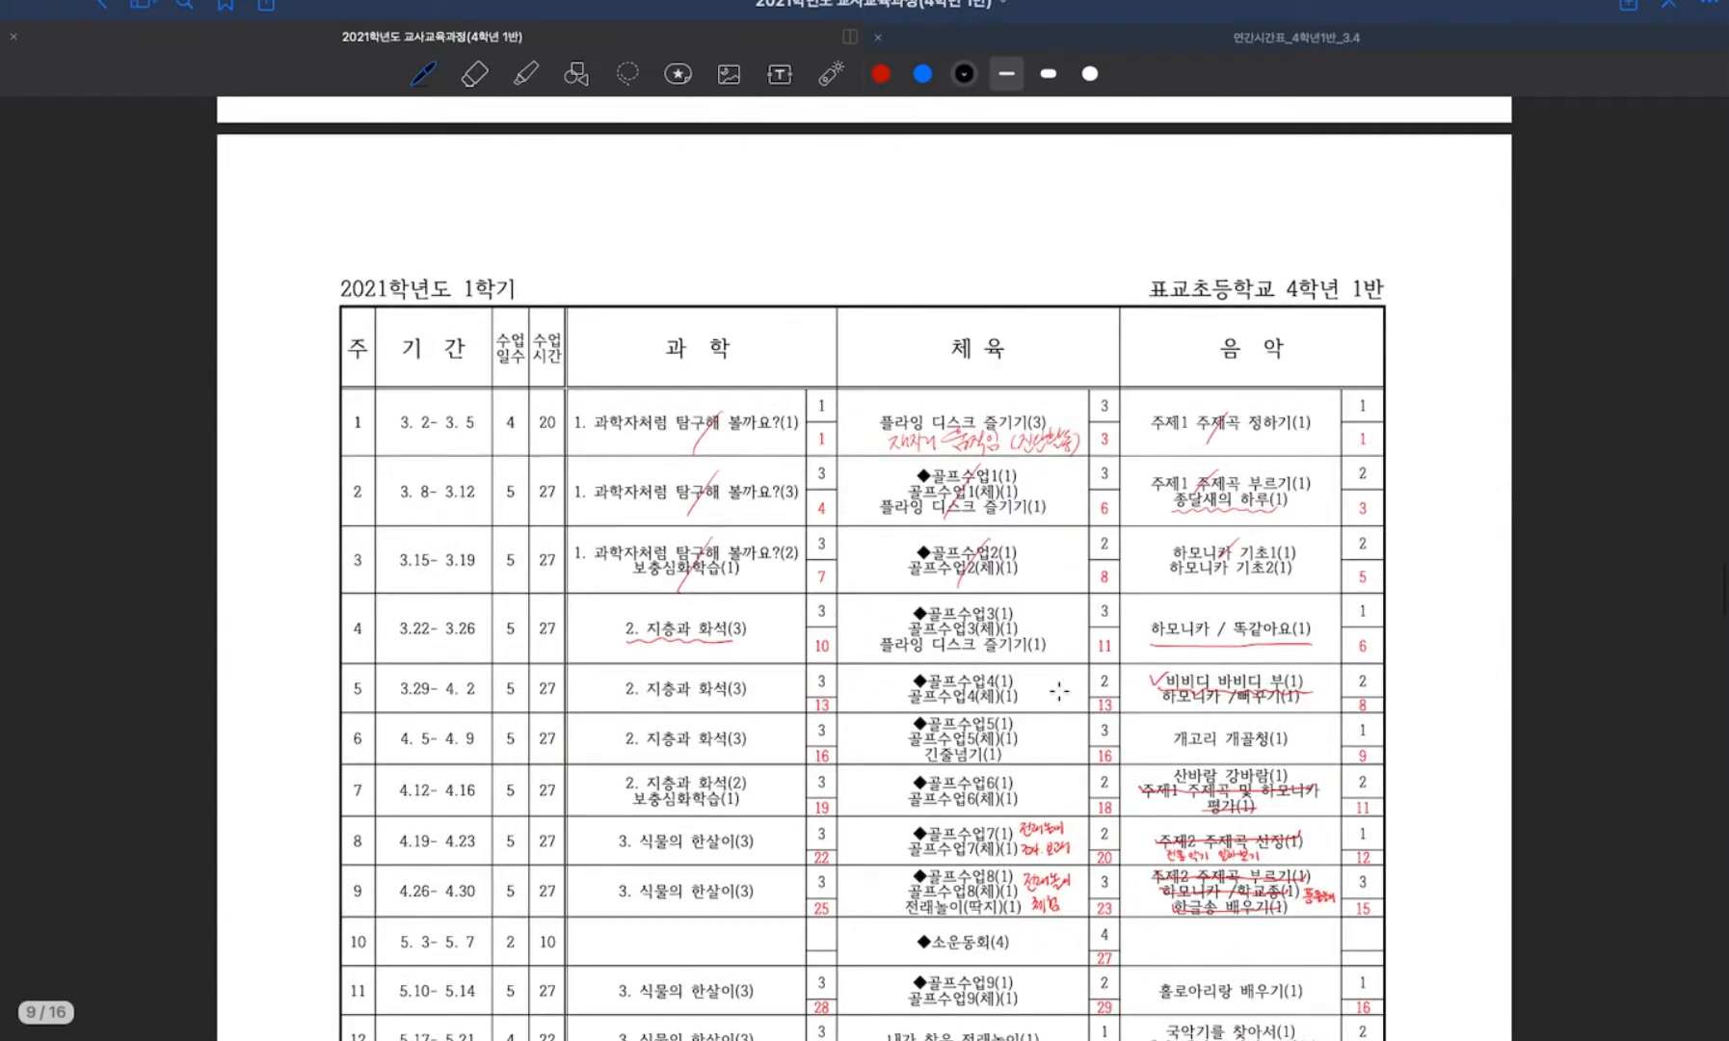
scroll(1059, 691, "down", 1)
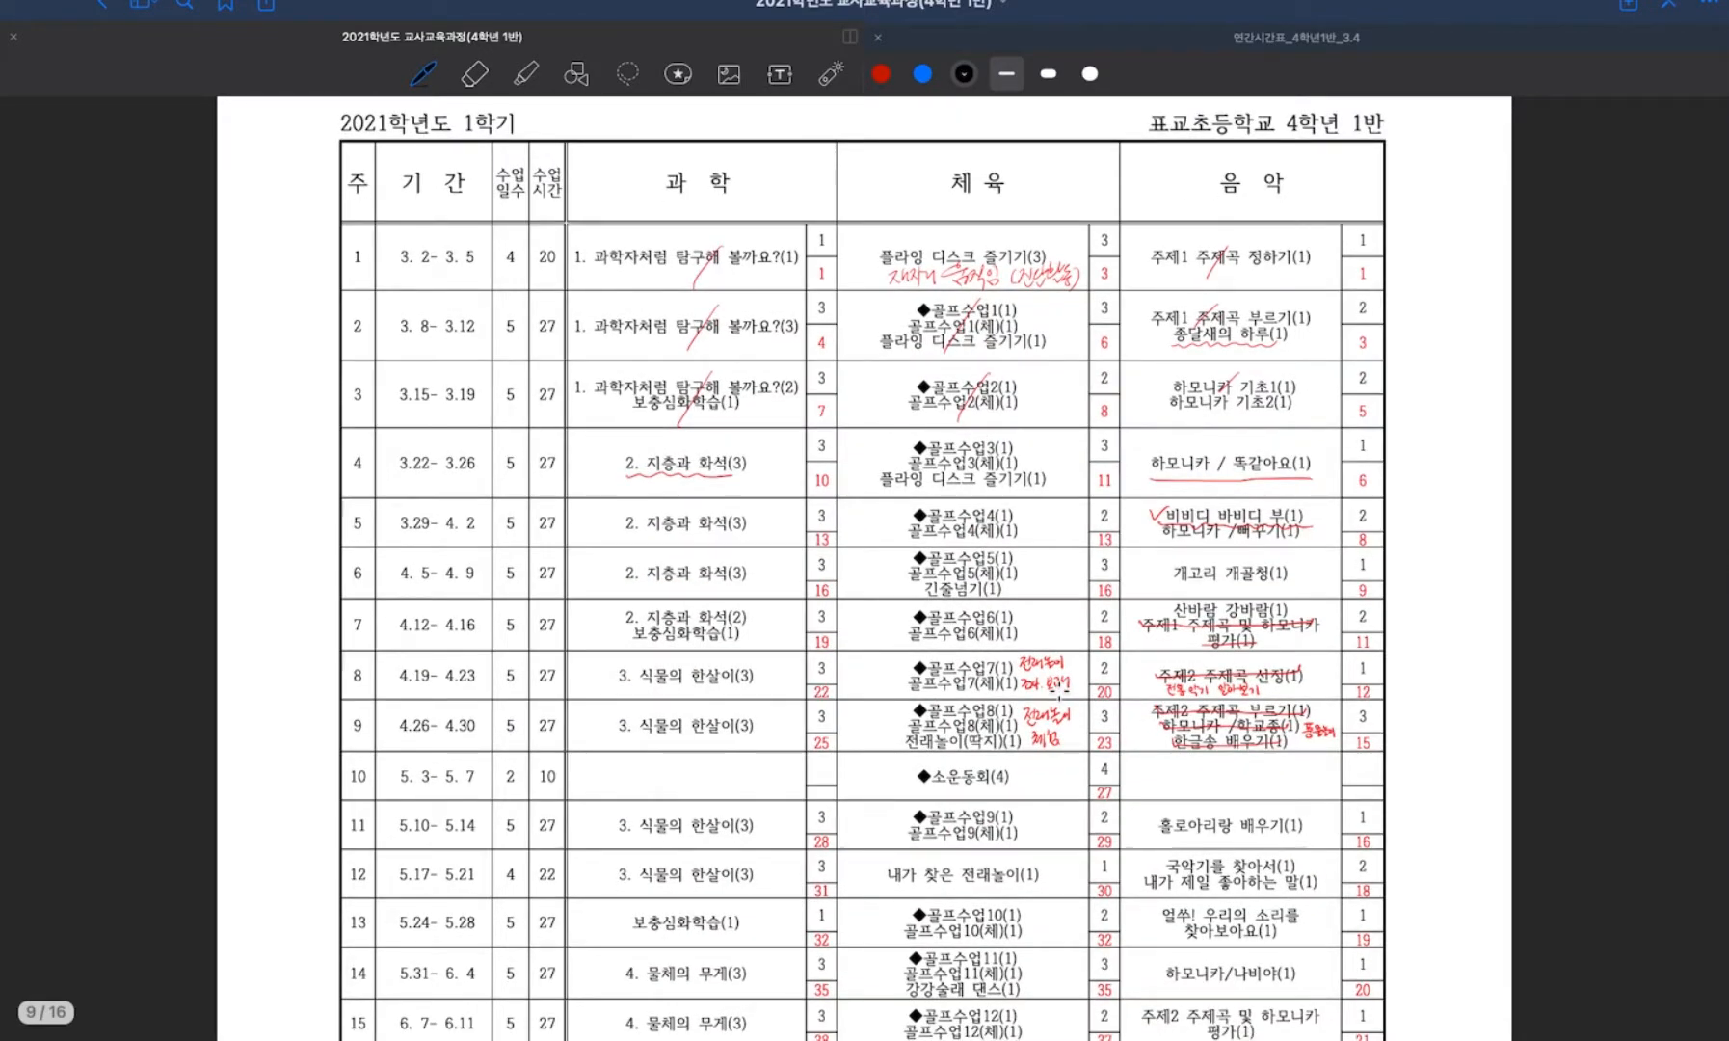
scroll(1058, 691, "down", 2)
scroll(1059, 691, "up", 4)
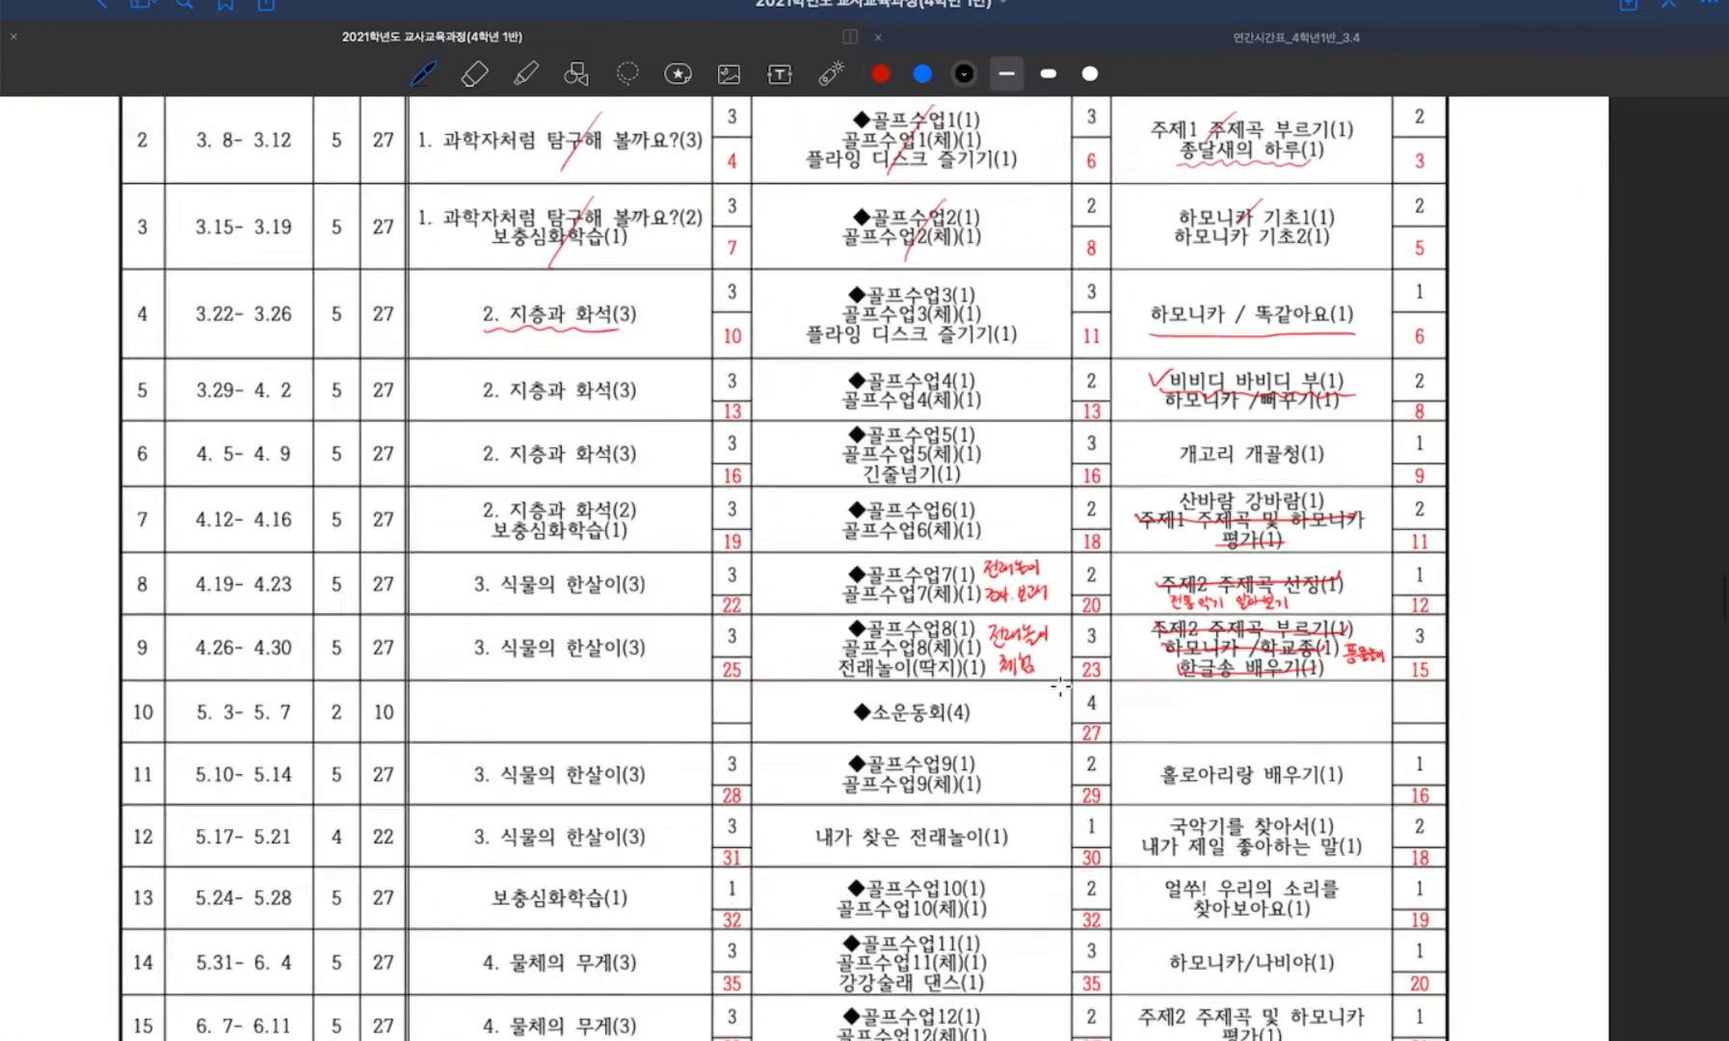
scroll(1058, 691, "up", 2)
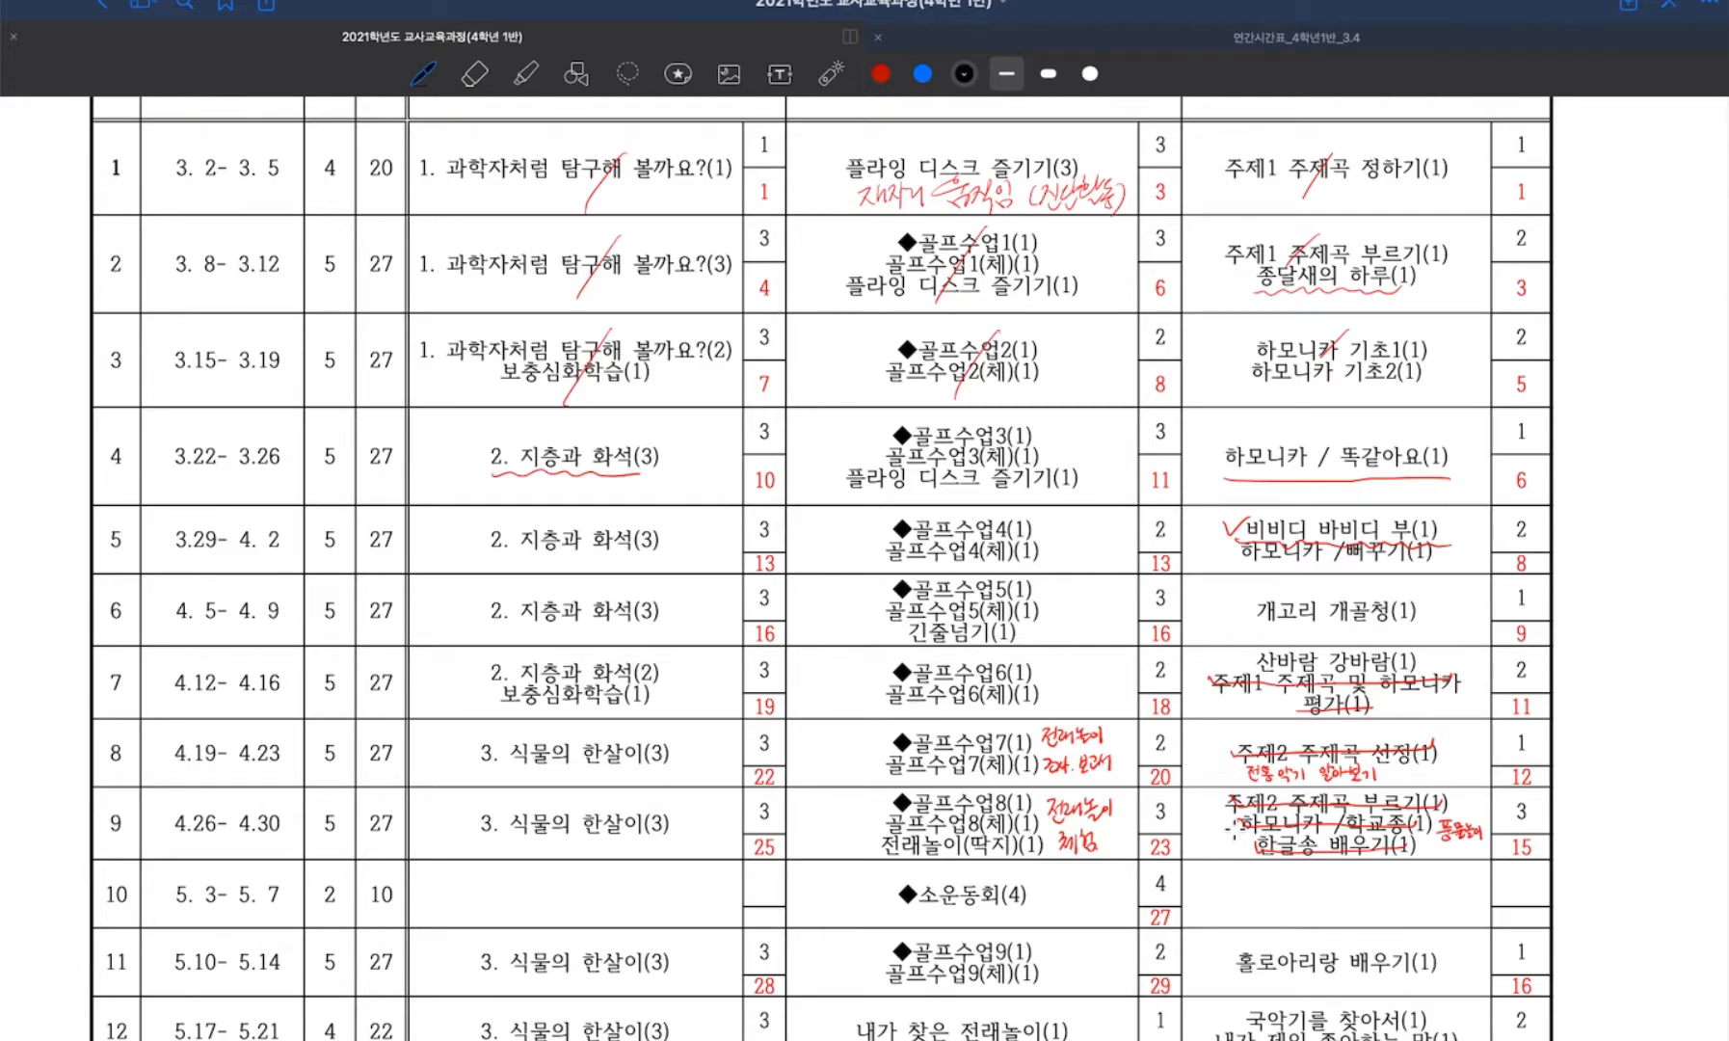
key("ctrl+Up")
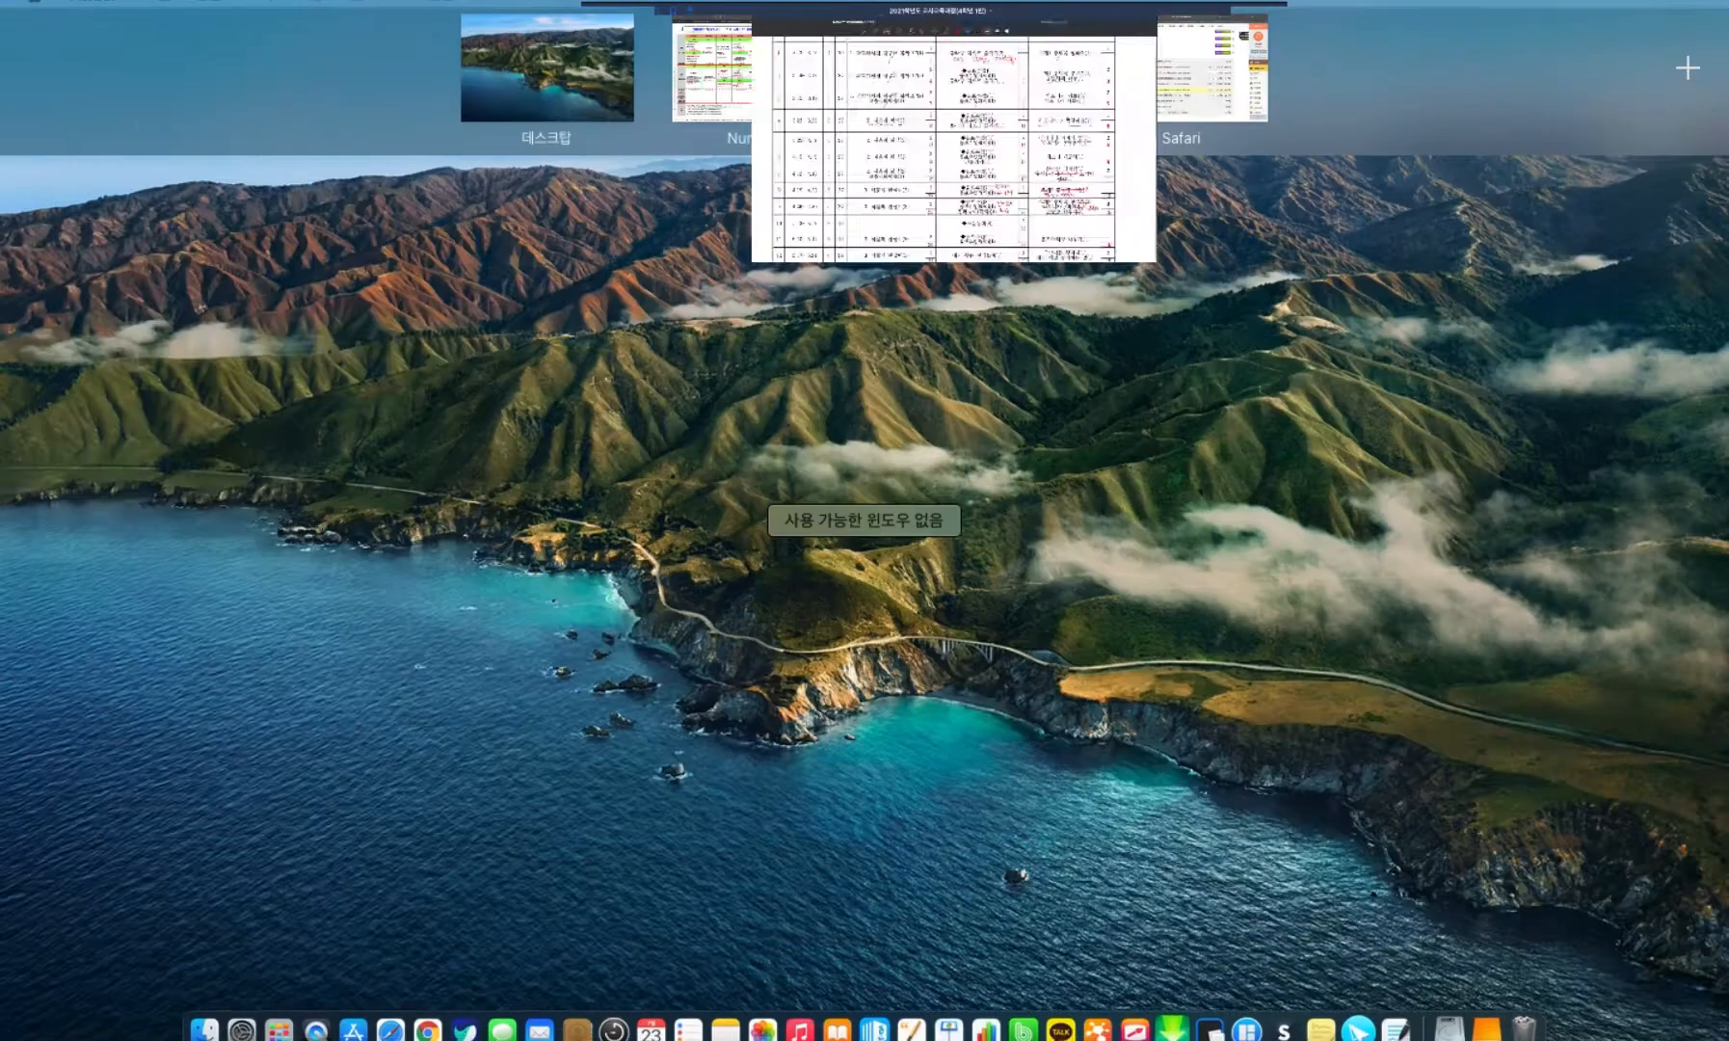
left_click(723, 97)
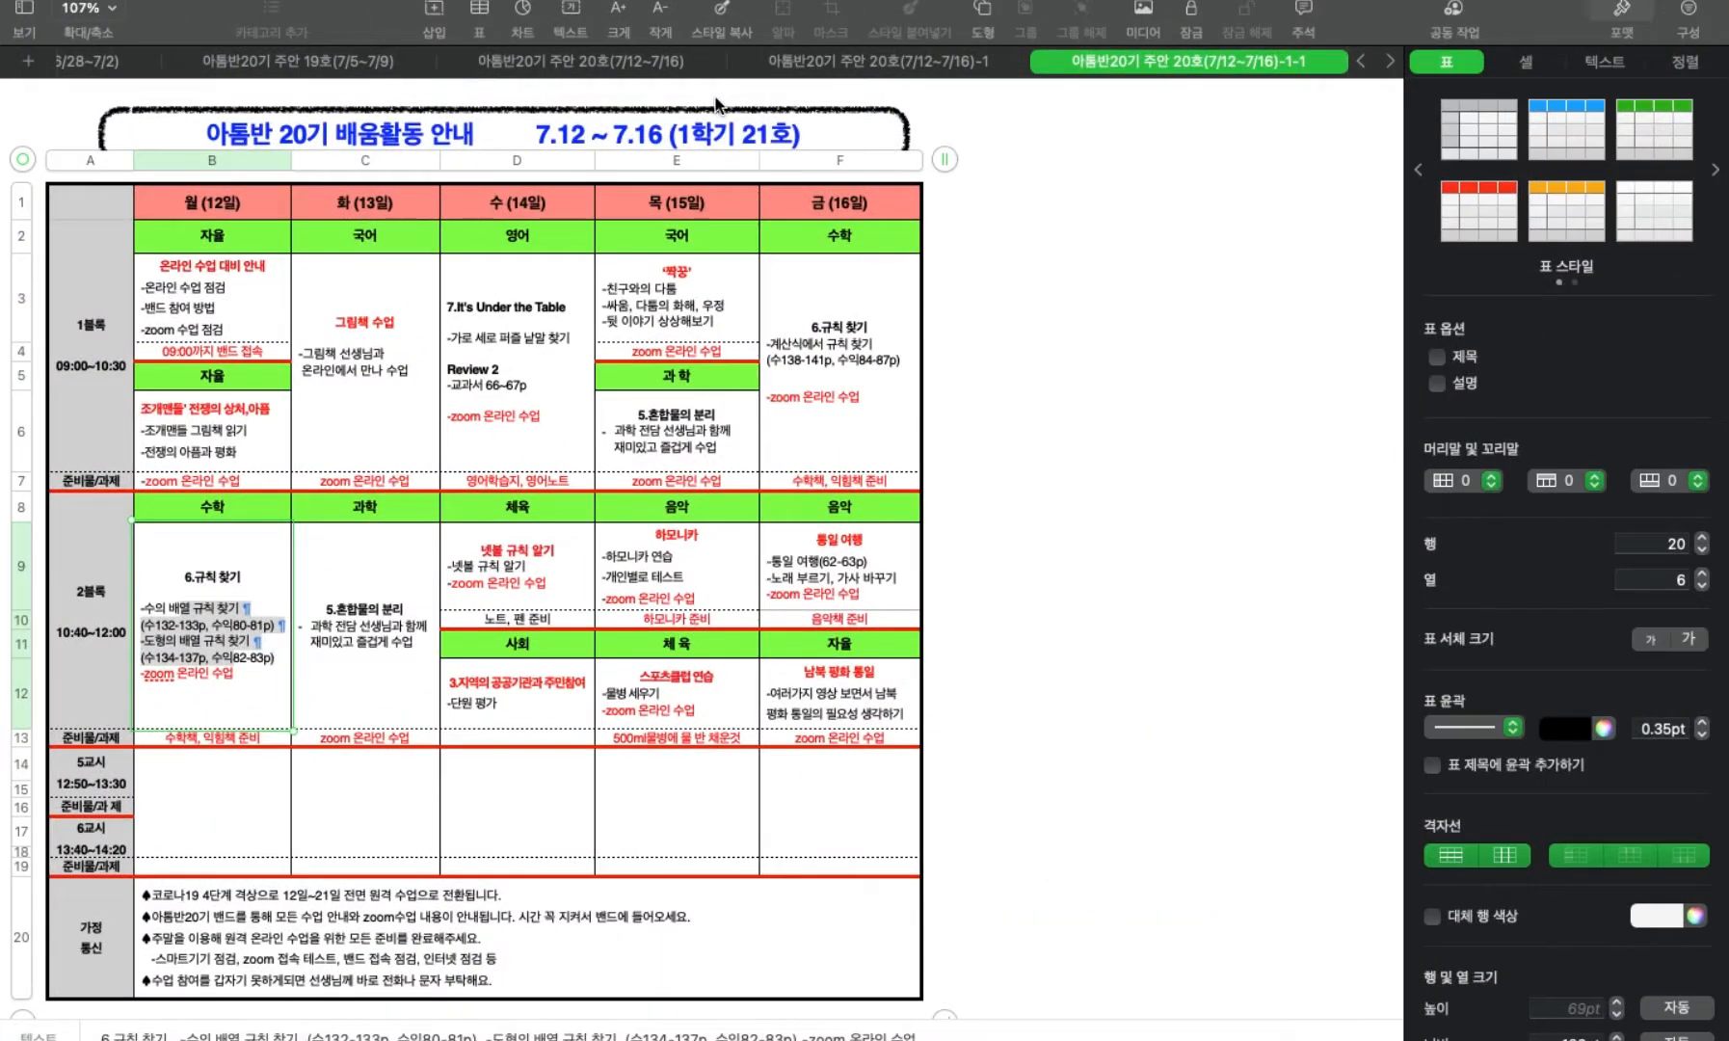
Read through the notices in the 가정통신 cell of the 21호 guide, highlighting all of their lines, and clear the selection.
scroll(585, 331, "down", 3)
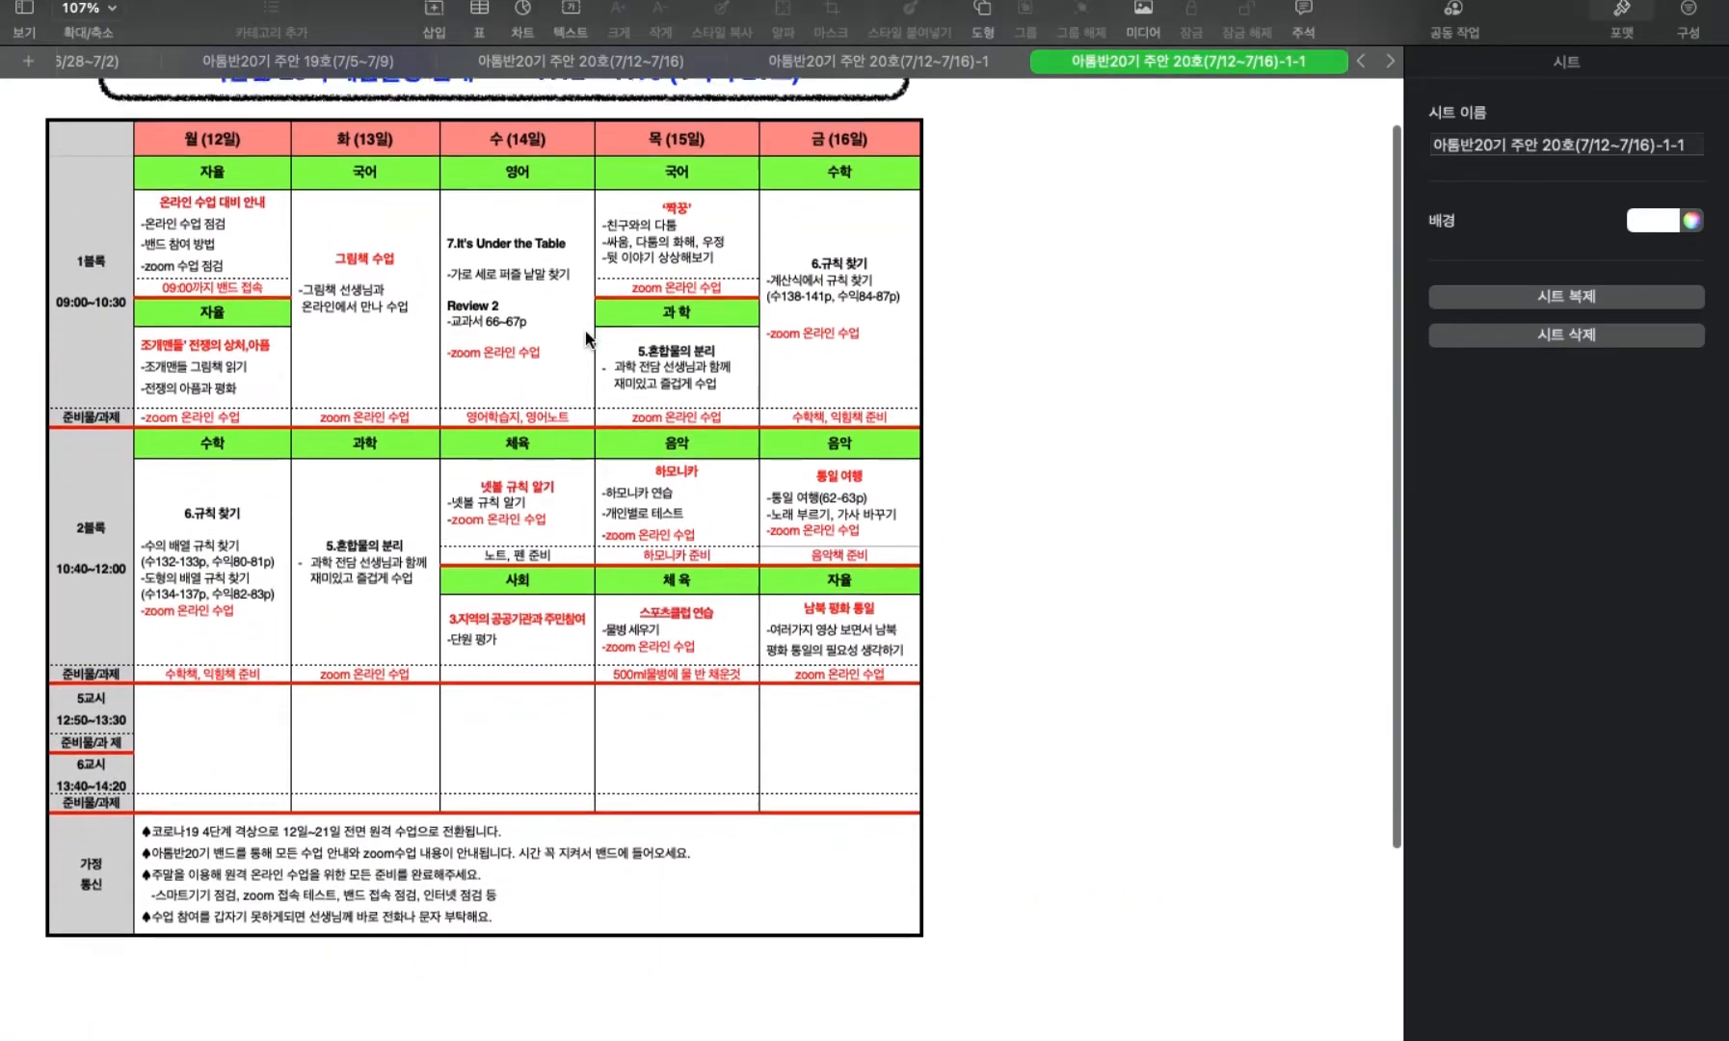
left_click(183, 888)
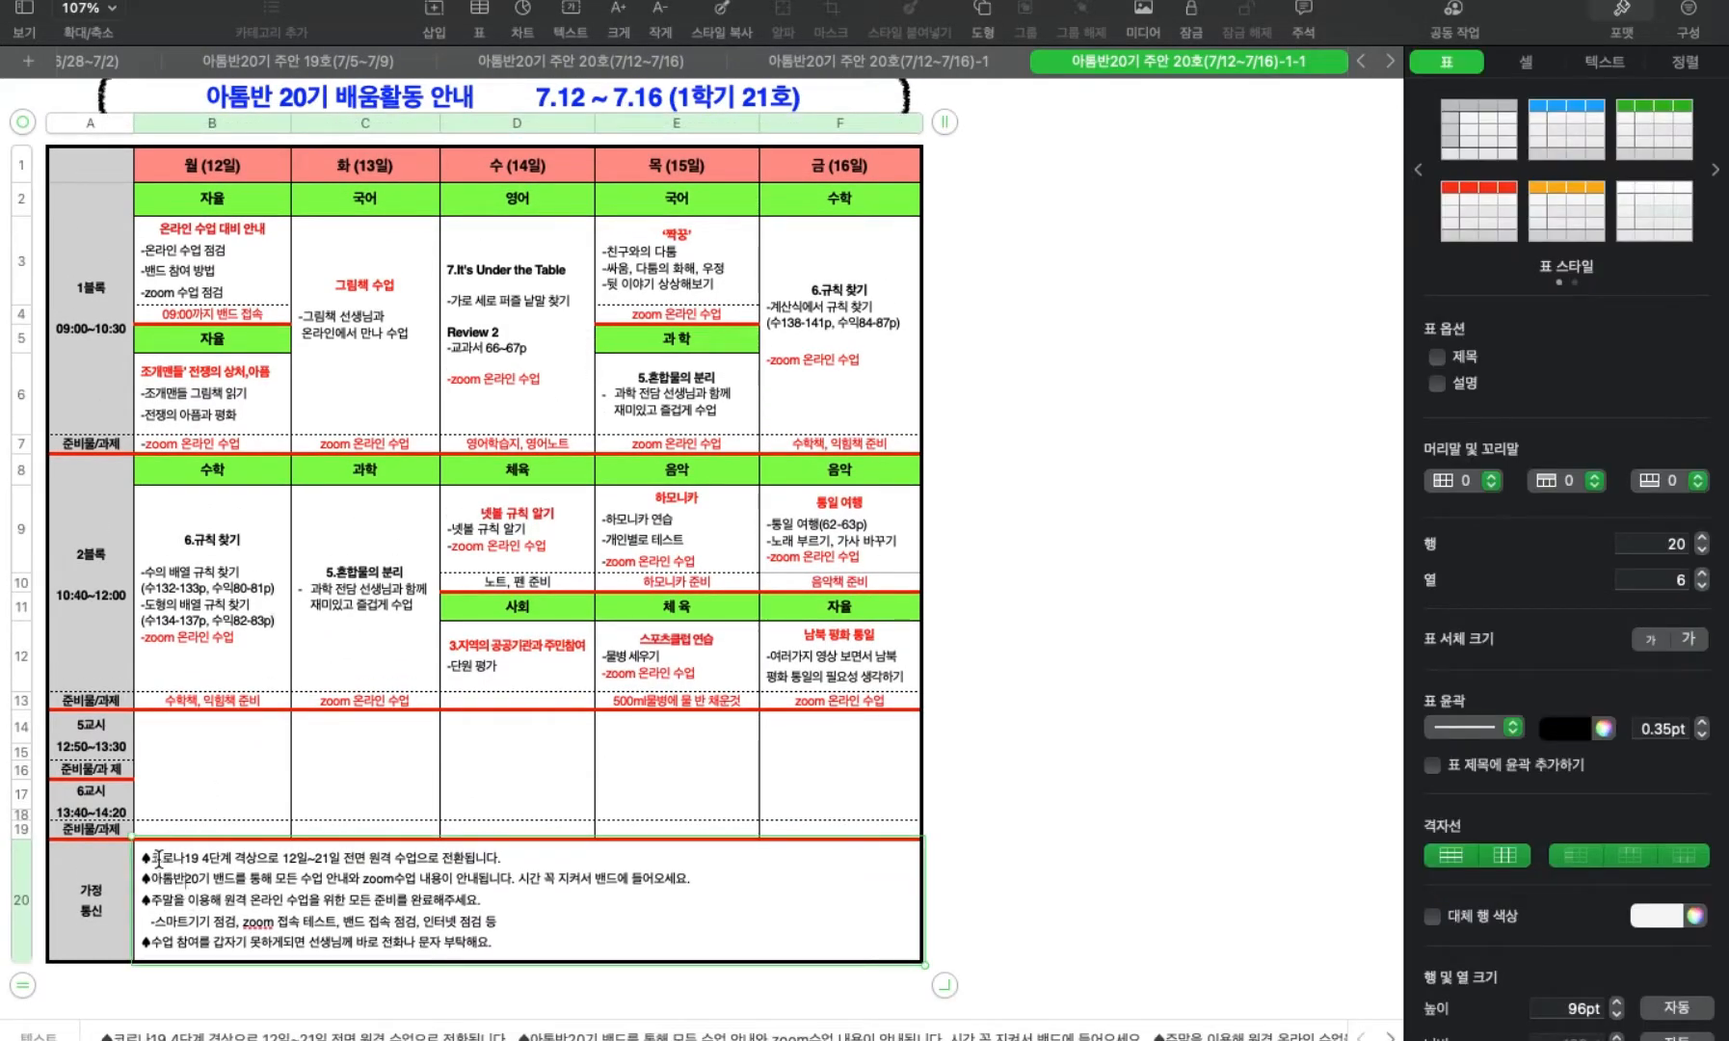
left_click_drag(139, 856, 498, 943)
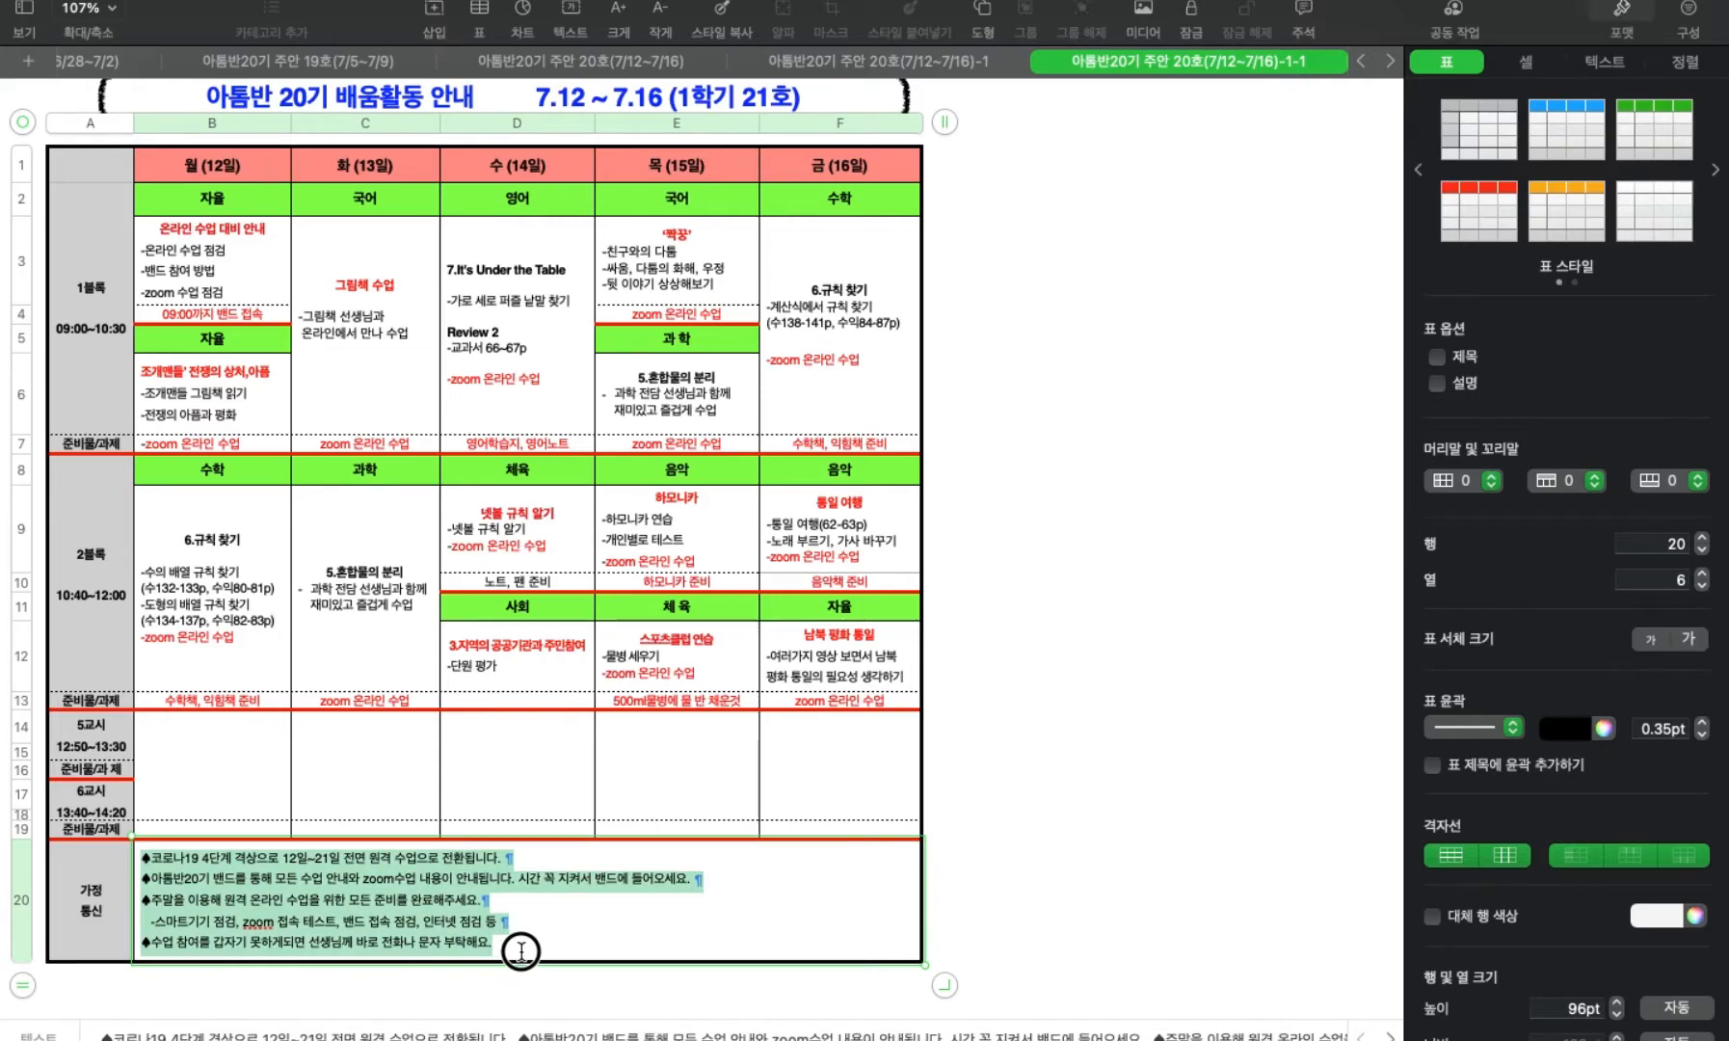
left_click(1143, 809)
scroll(1096, 787, "up", 1)
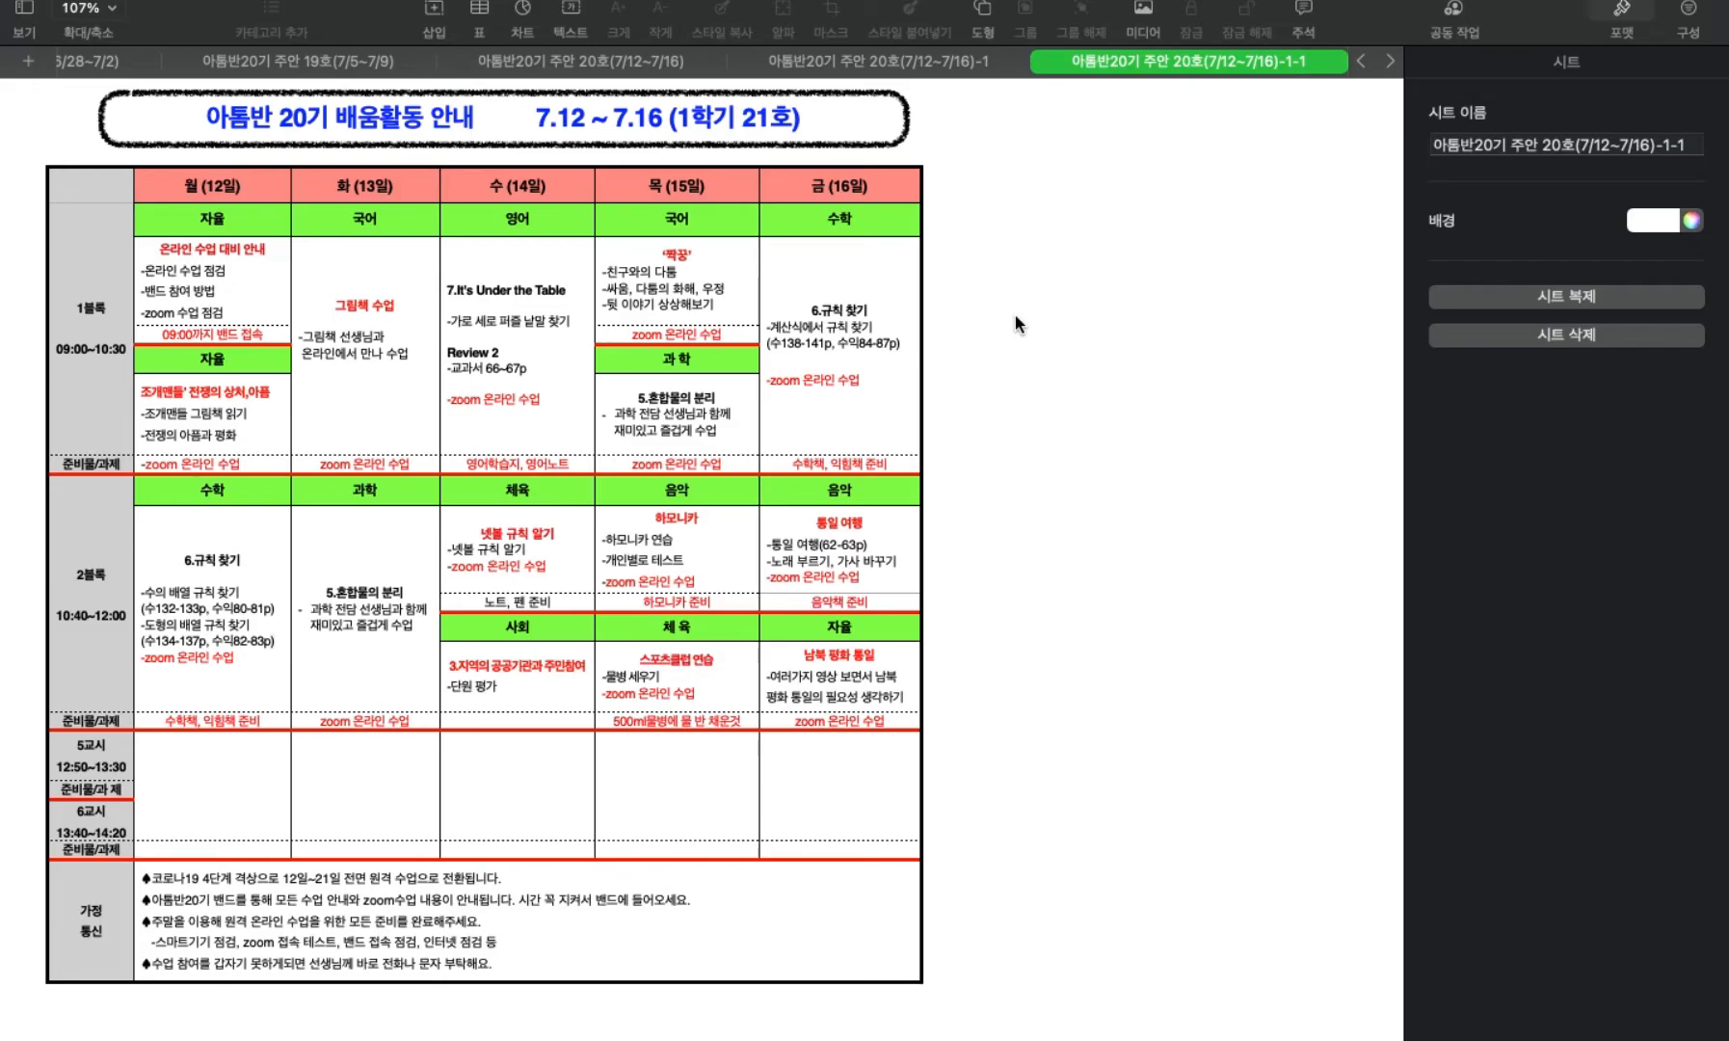
View the earlier 20호(7/12~7/16)-1 and 19호(7/5~7/9) guide sheets, and switch to the 과학, 체육 and 음악 progress table in GoodNotes.
left_click(931, 58)
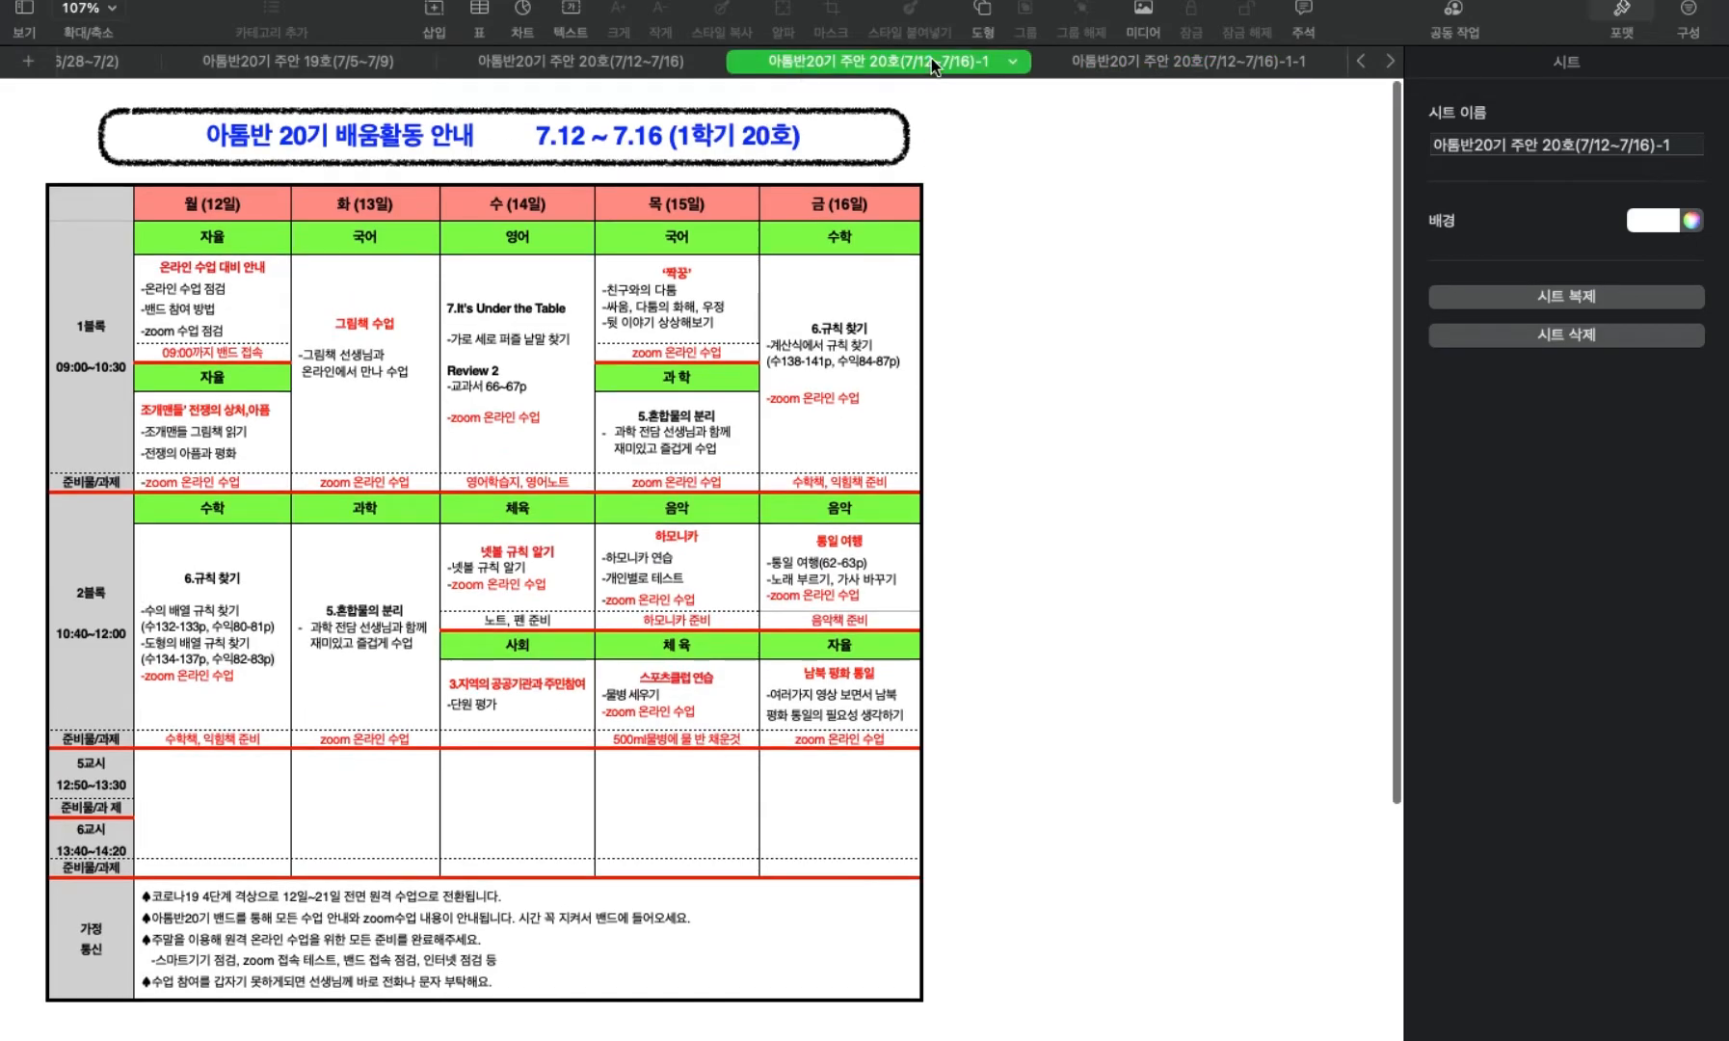
left_click(350, 66)
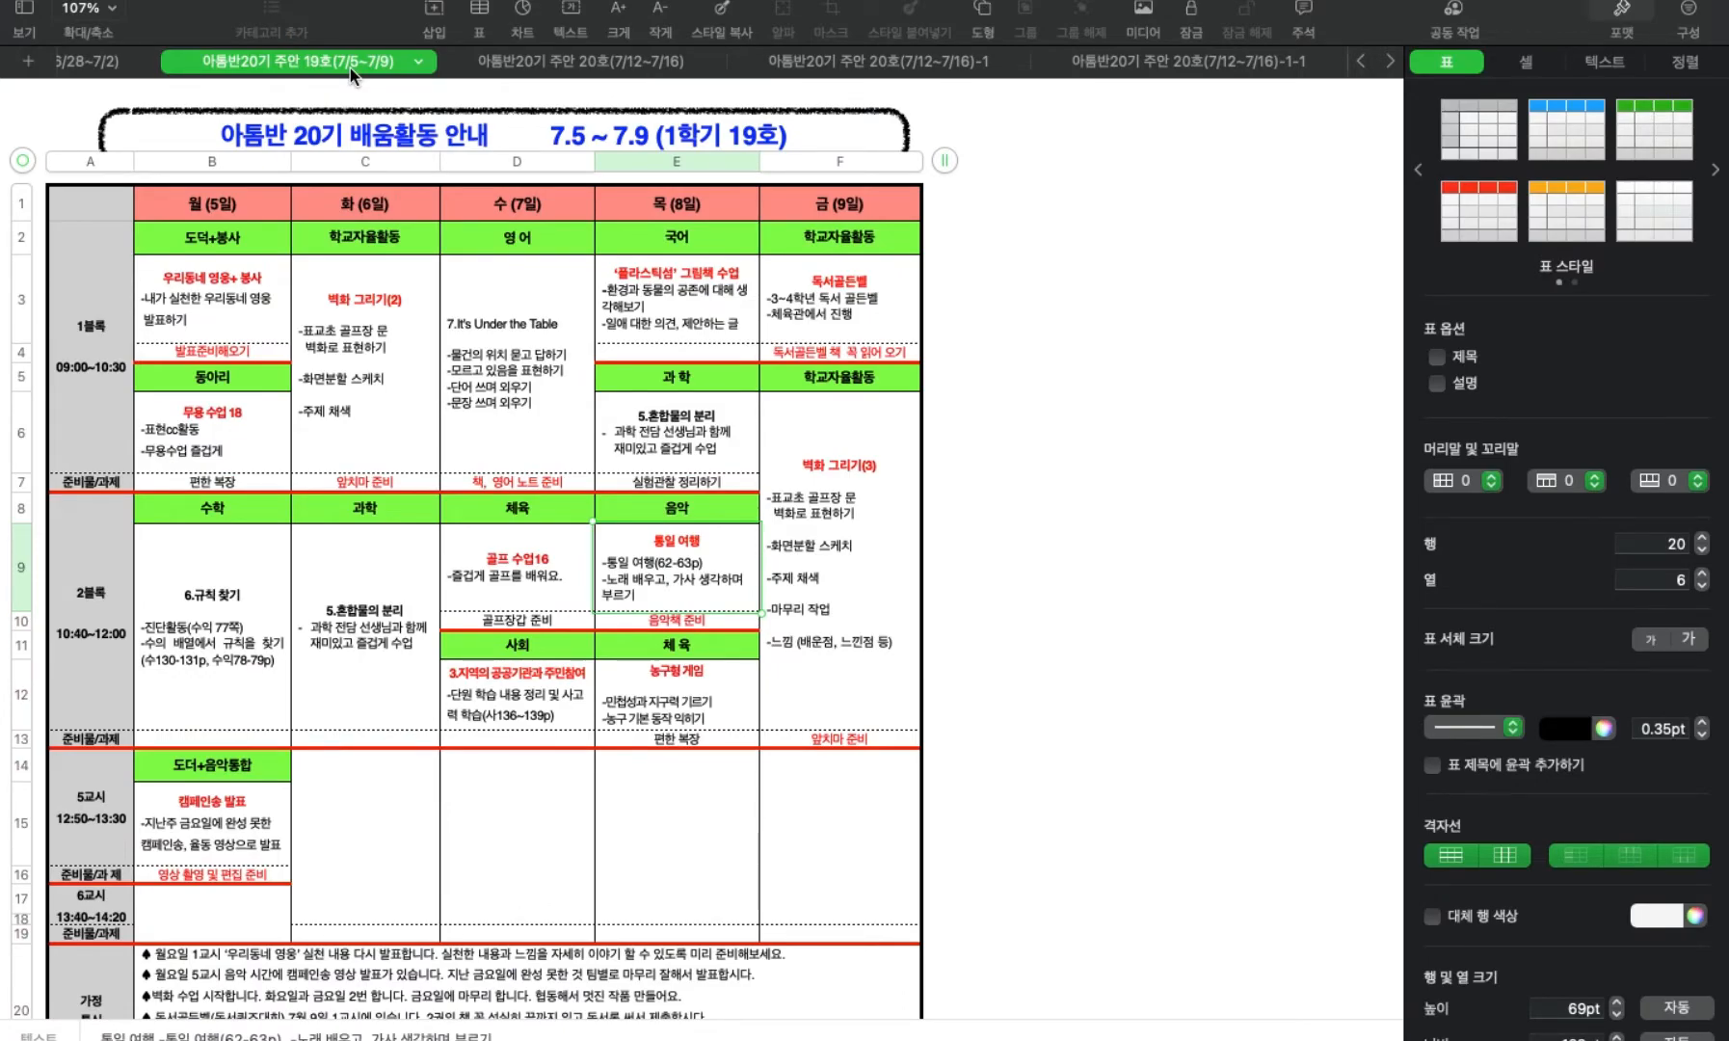
key("ctrl+Up")
left_click(949, 75)
scroll(1478, 127, "up", 1)
key("ctrl+Up")
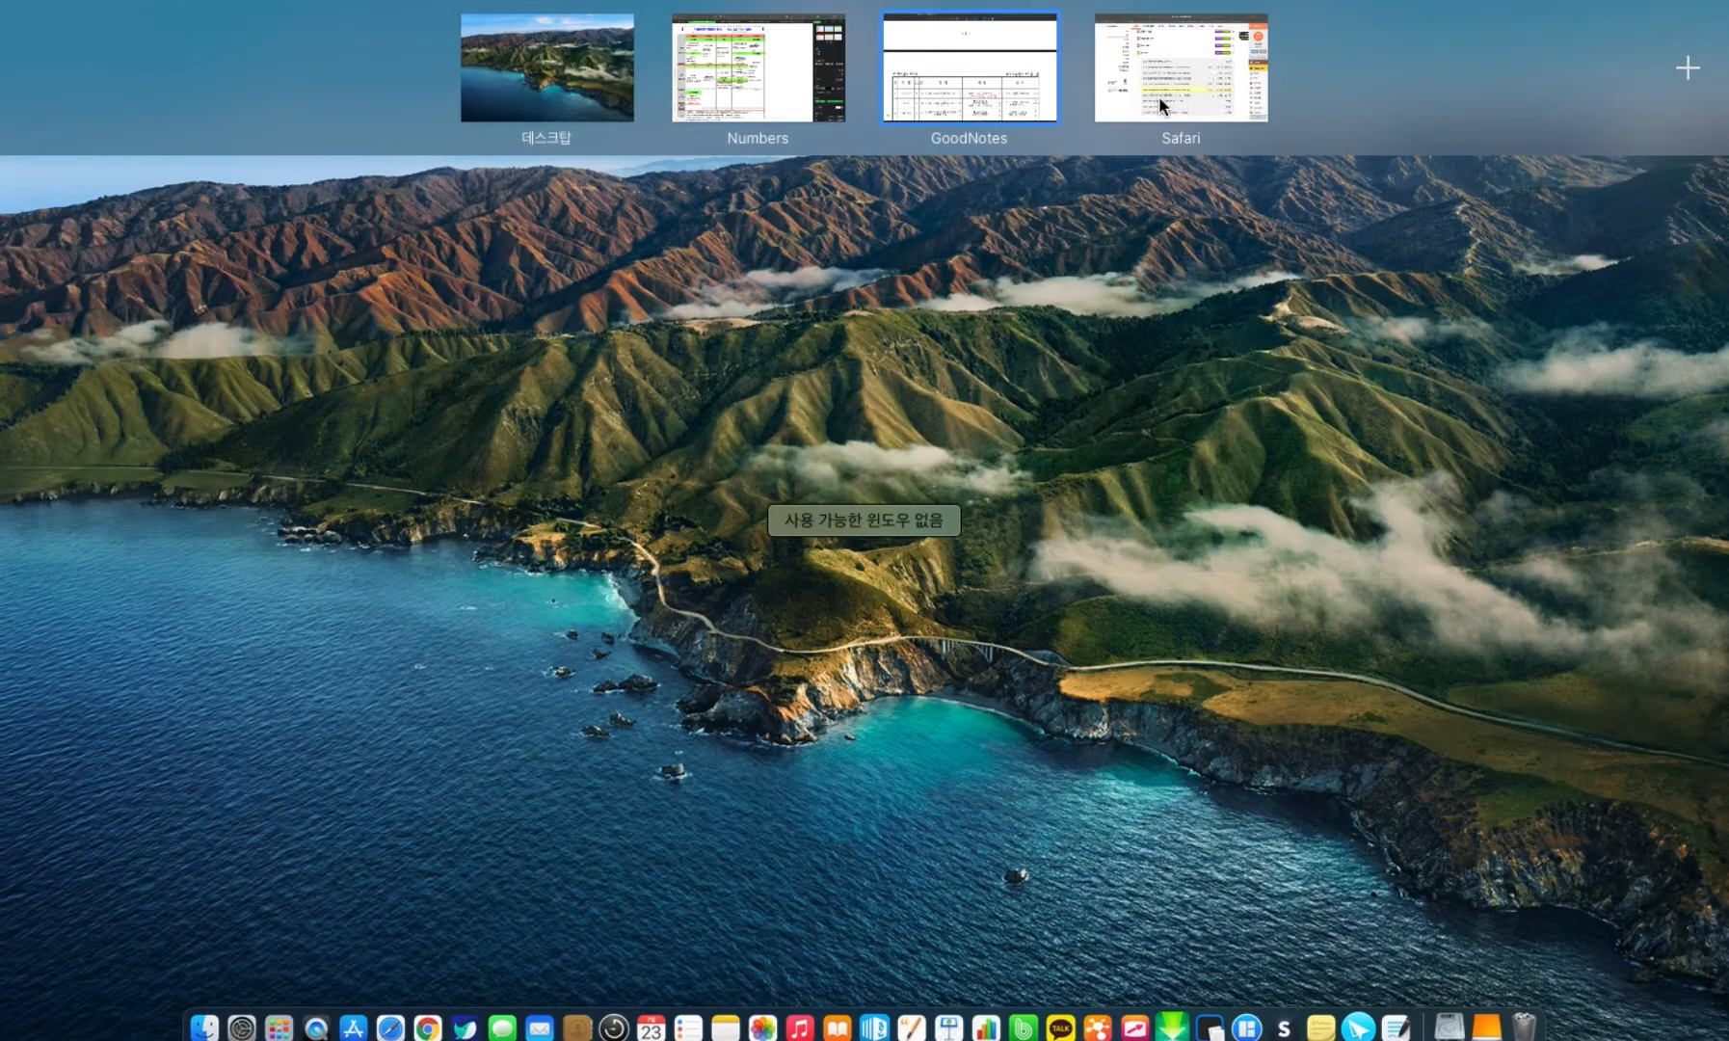
left_click(954, 87)
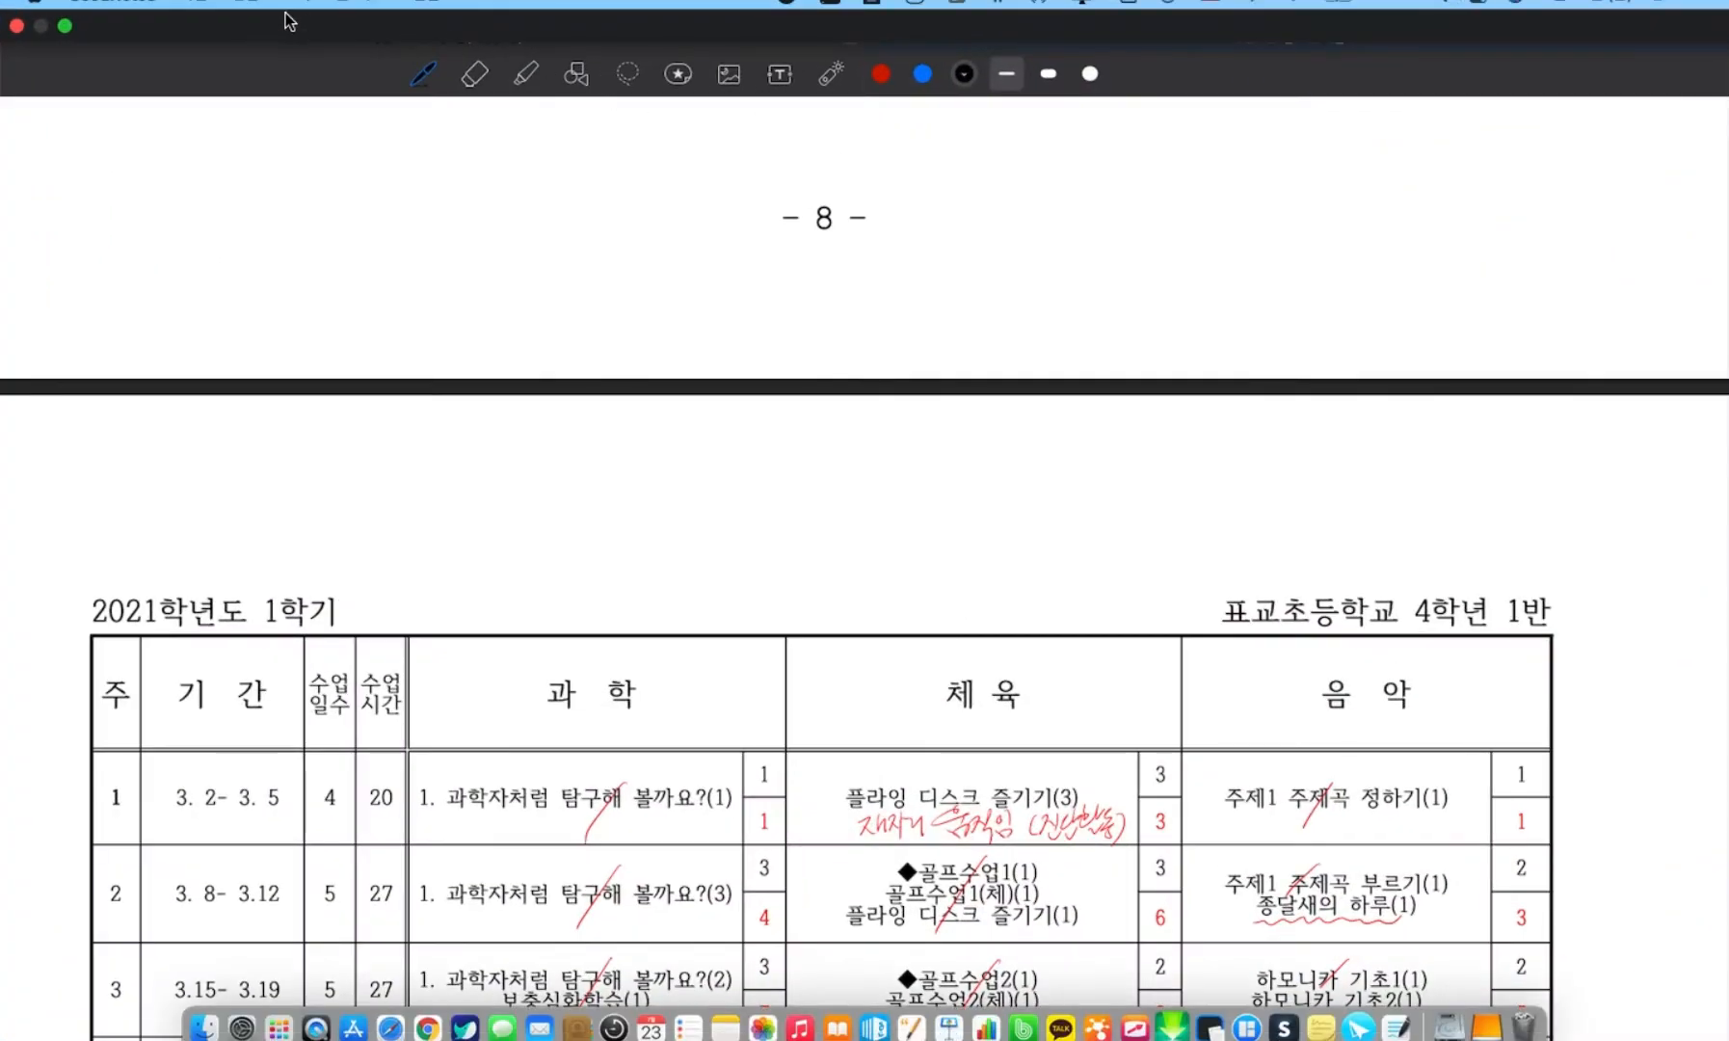